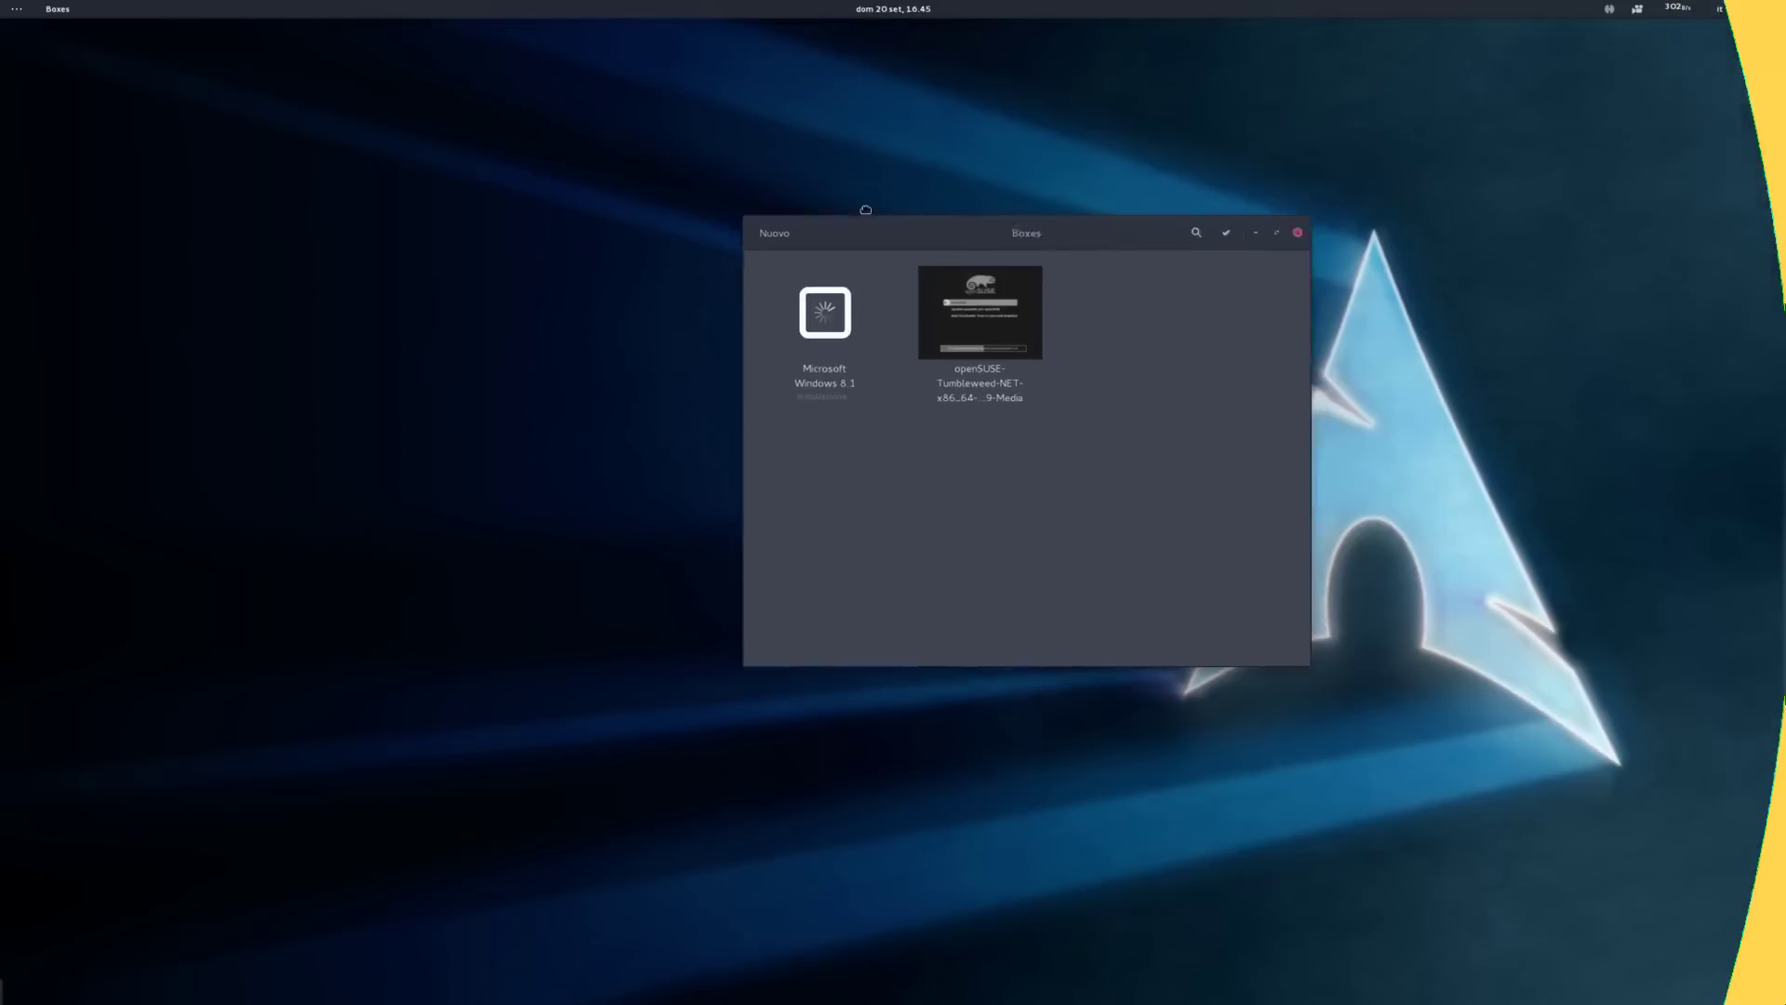
Step: Create a new box from architect-2015.09.06-64bit.iso and boot the Boot Architect Linux entry
click(654, 207)
click(751, 491)
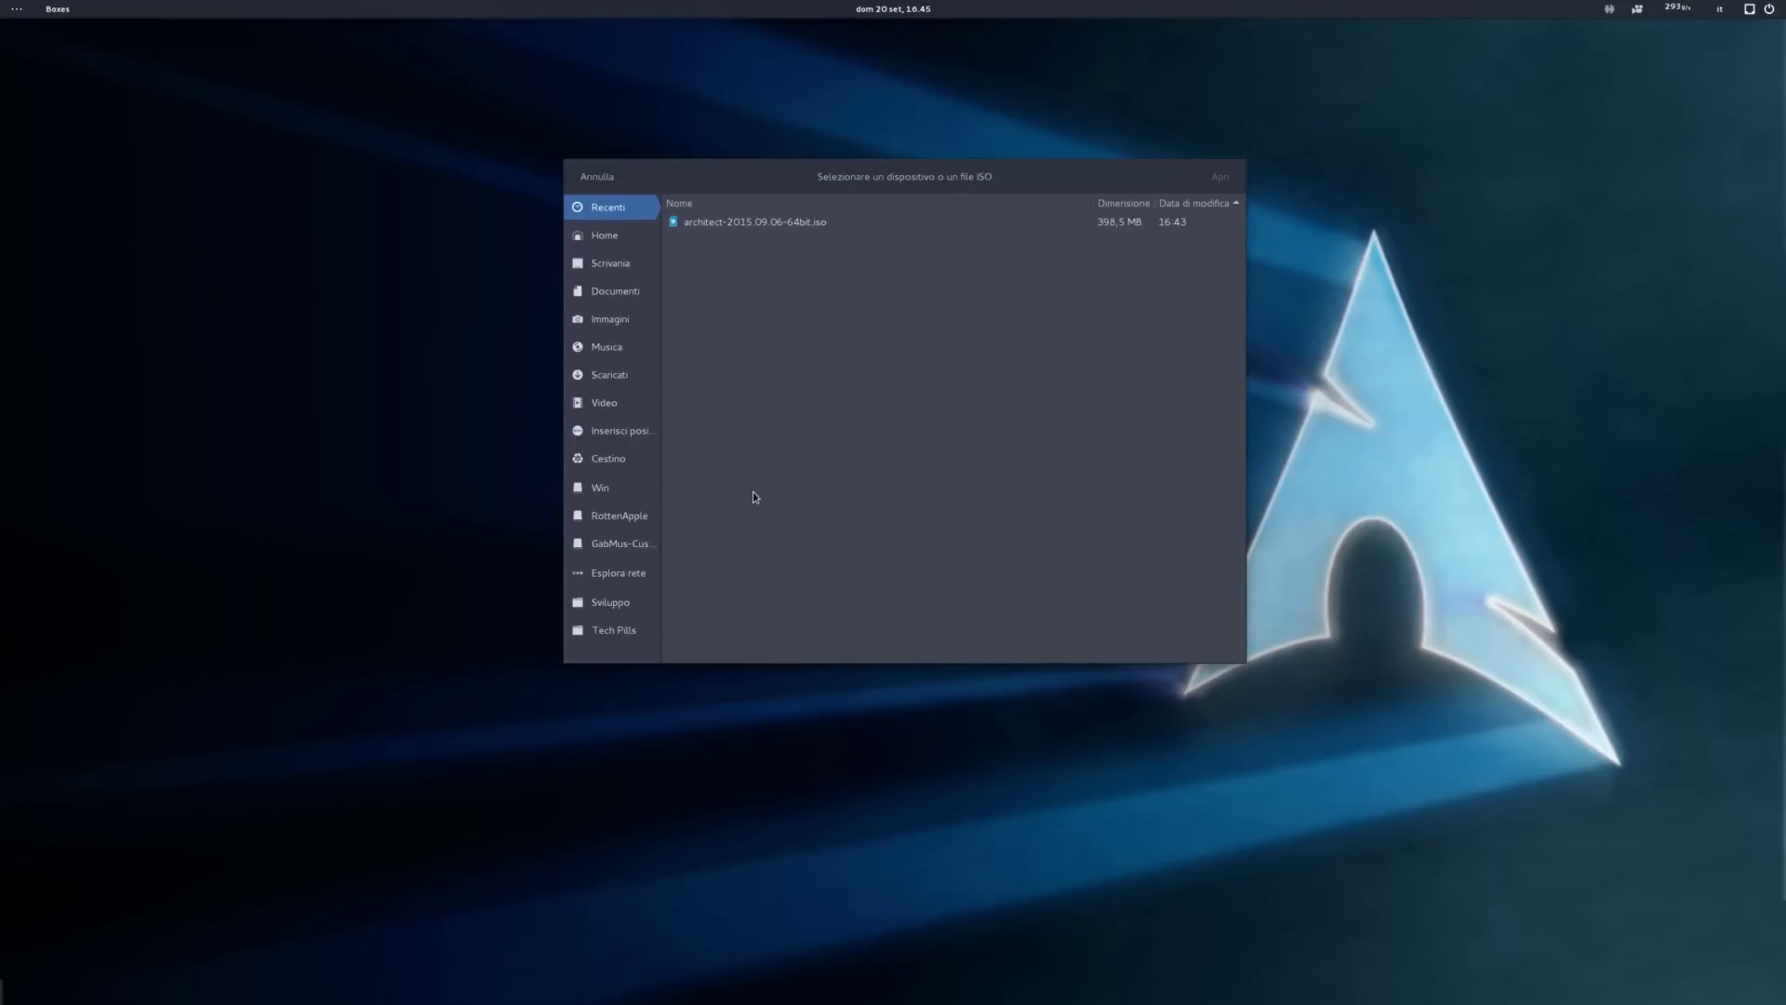
double_click(730, 221)
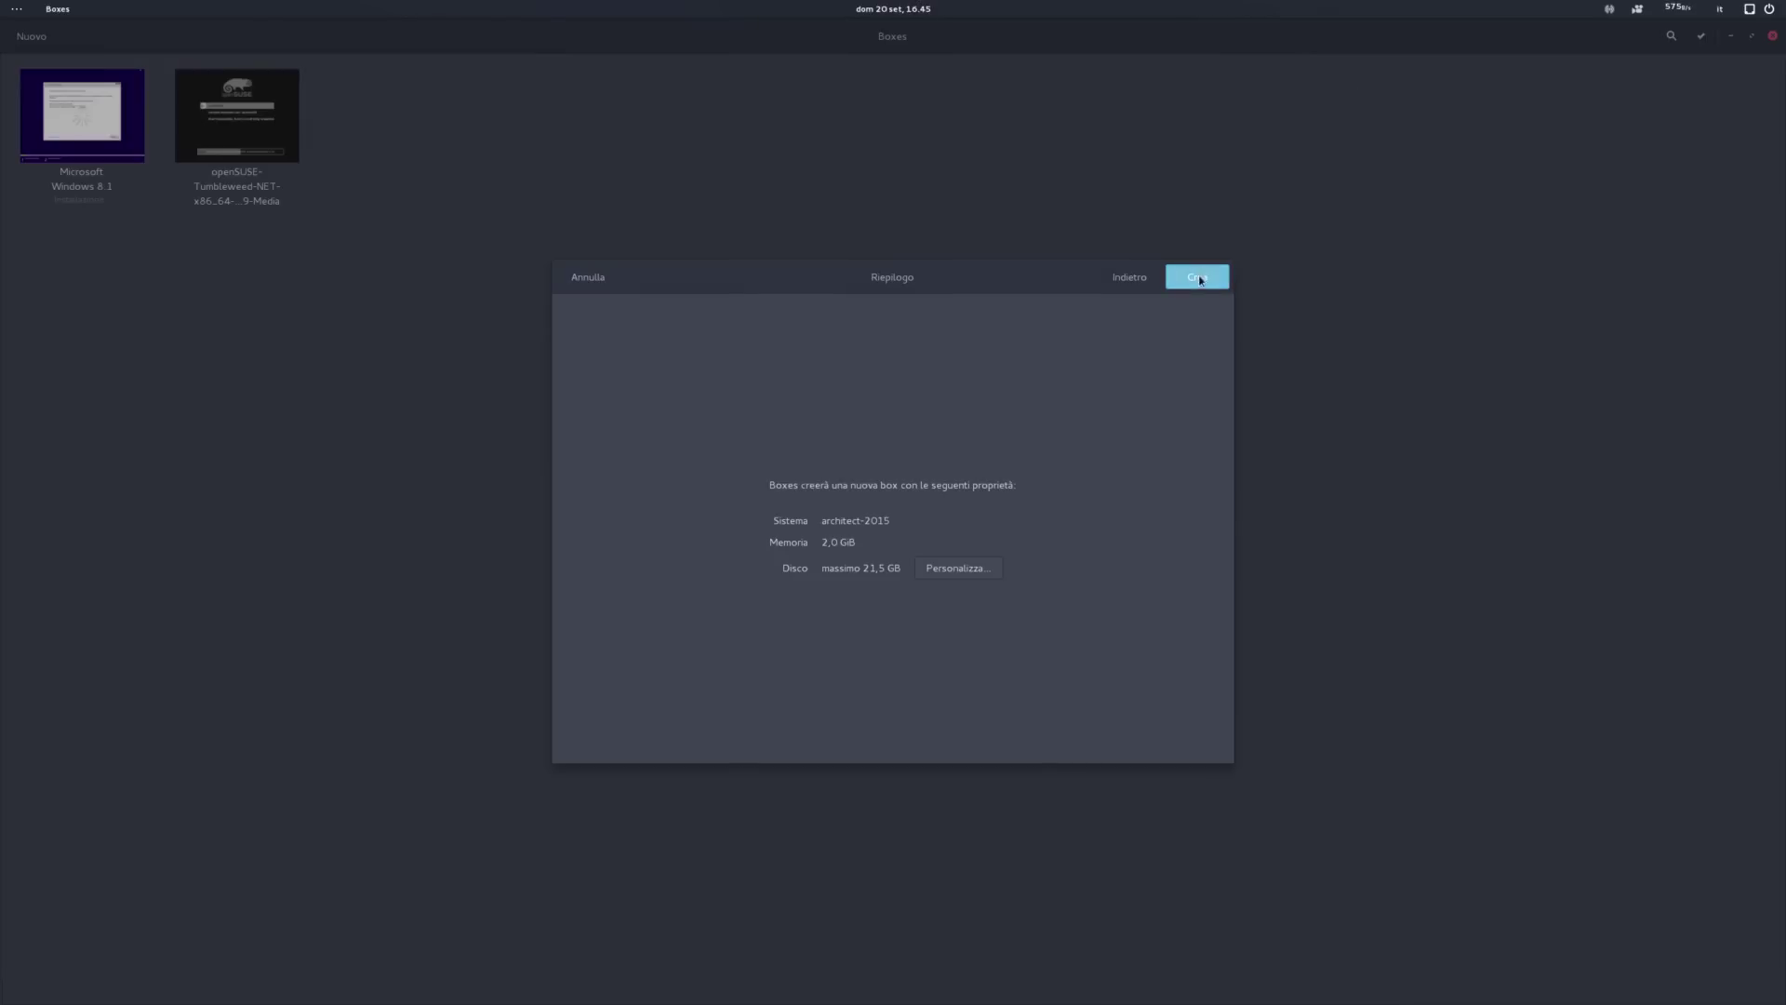
click(969, 467)
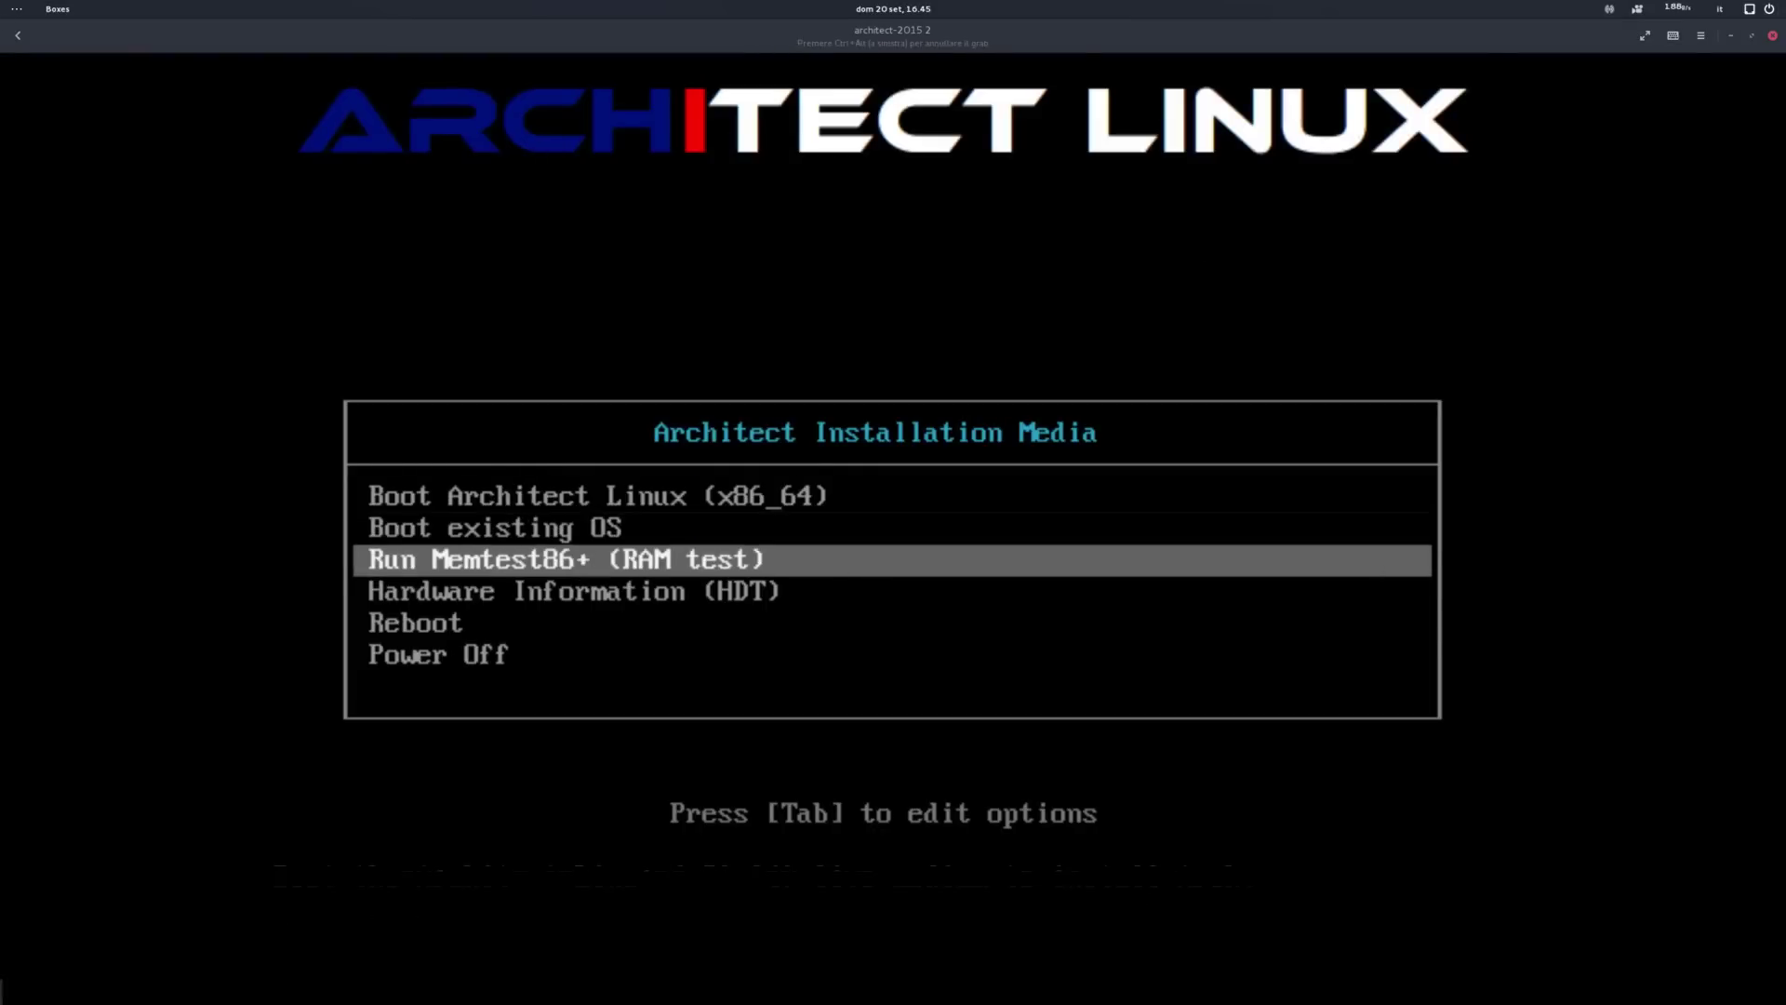
key(Up)
key(Up)
key(Return)
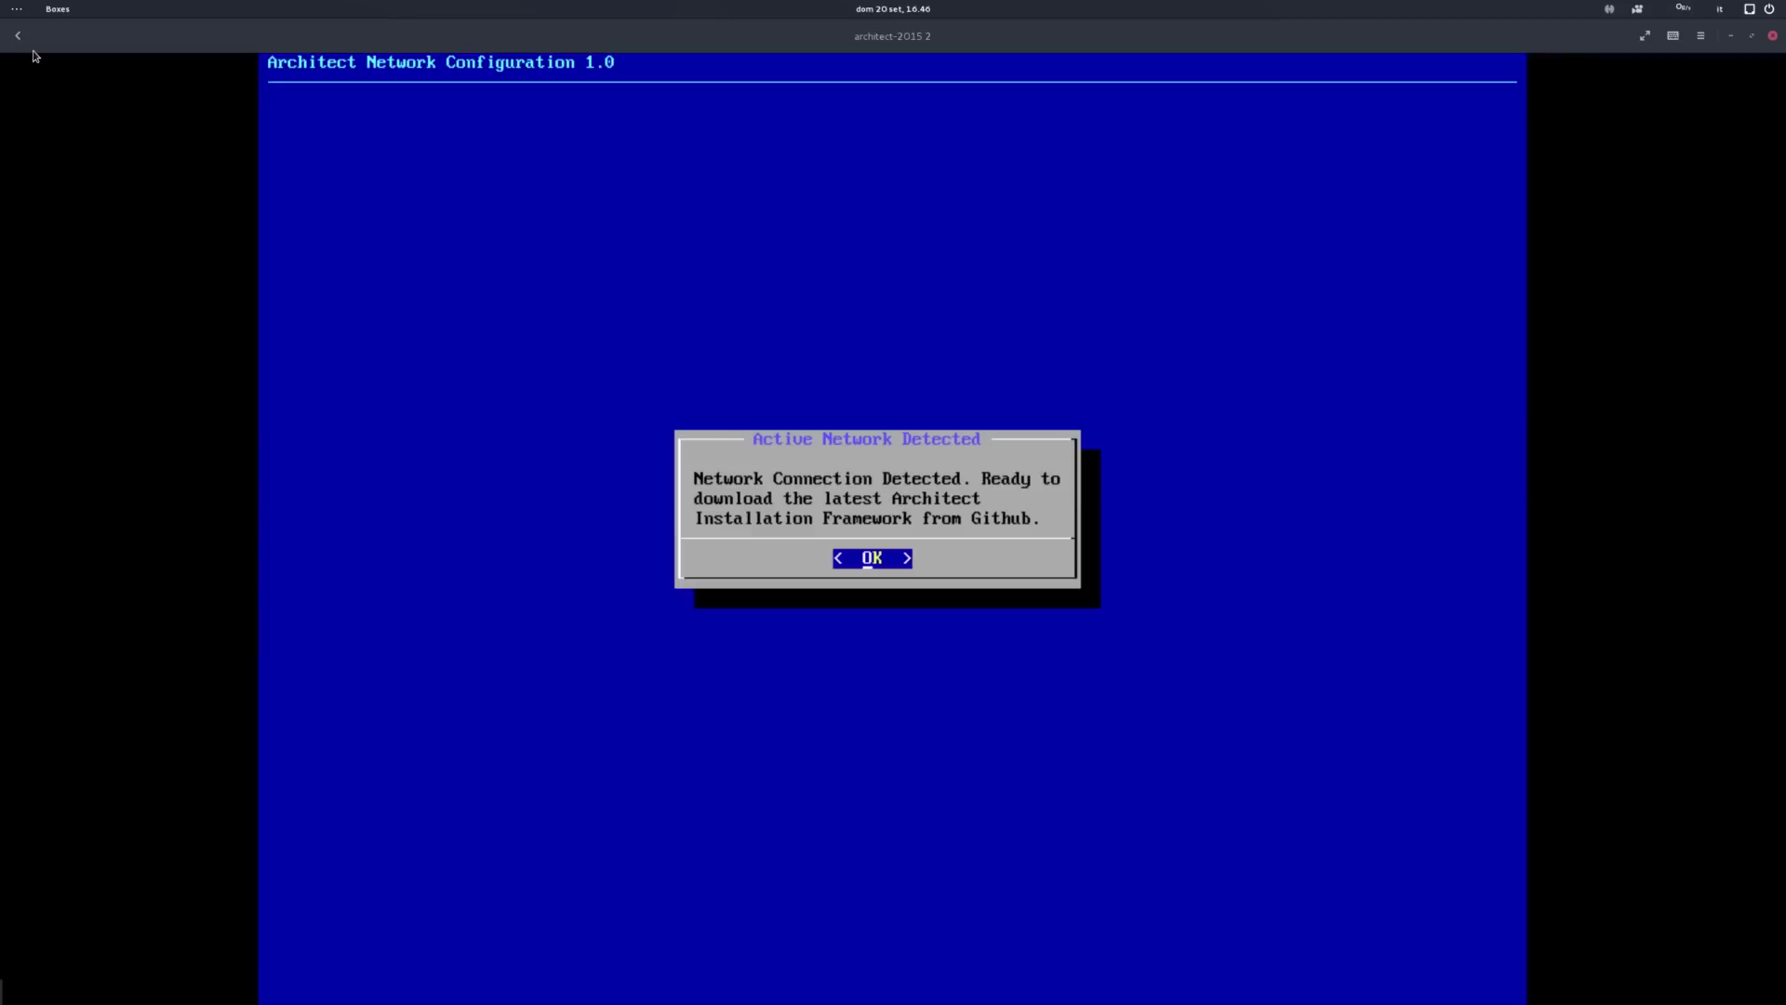
Step: Accept the network dialog to download the framework, set English as installer language, dismiss the welcome
key(Return)
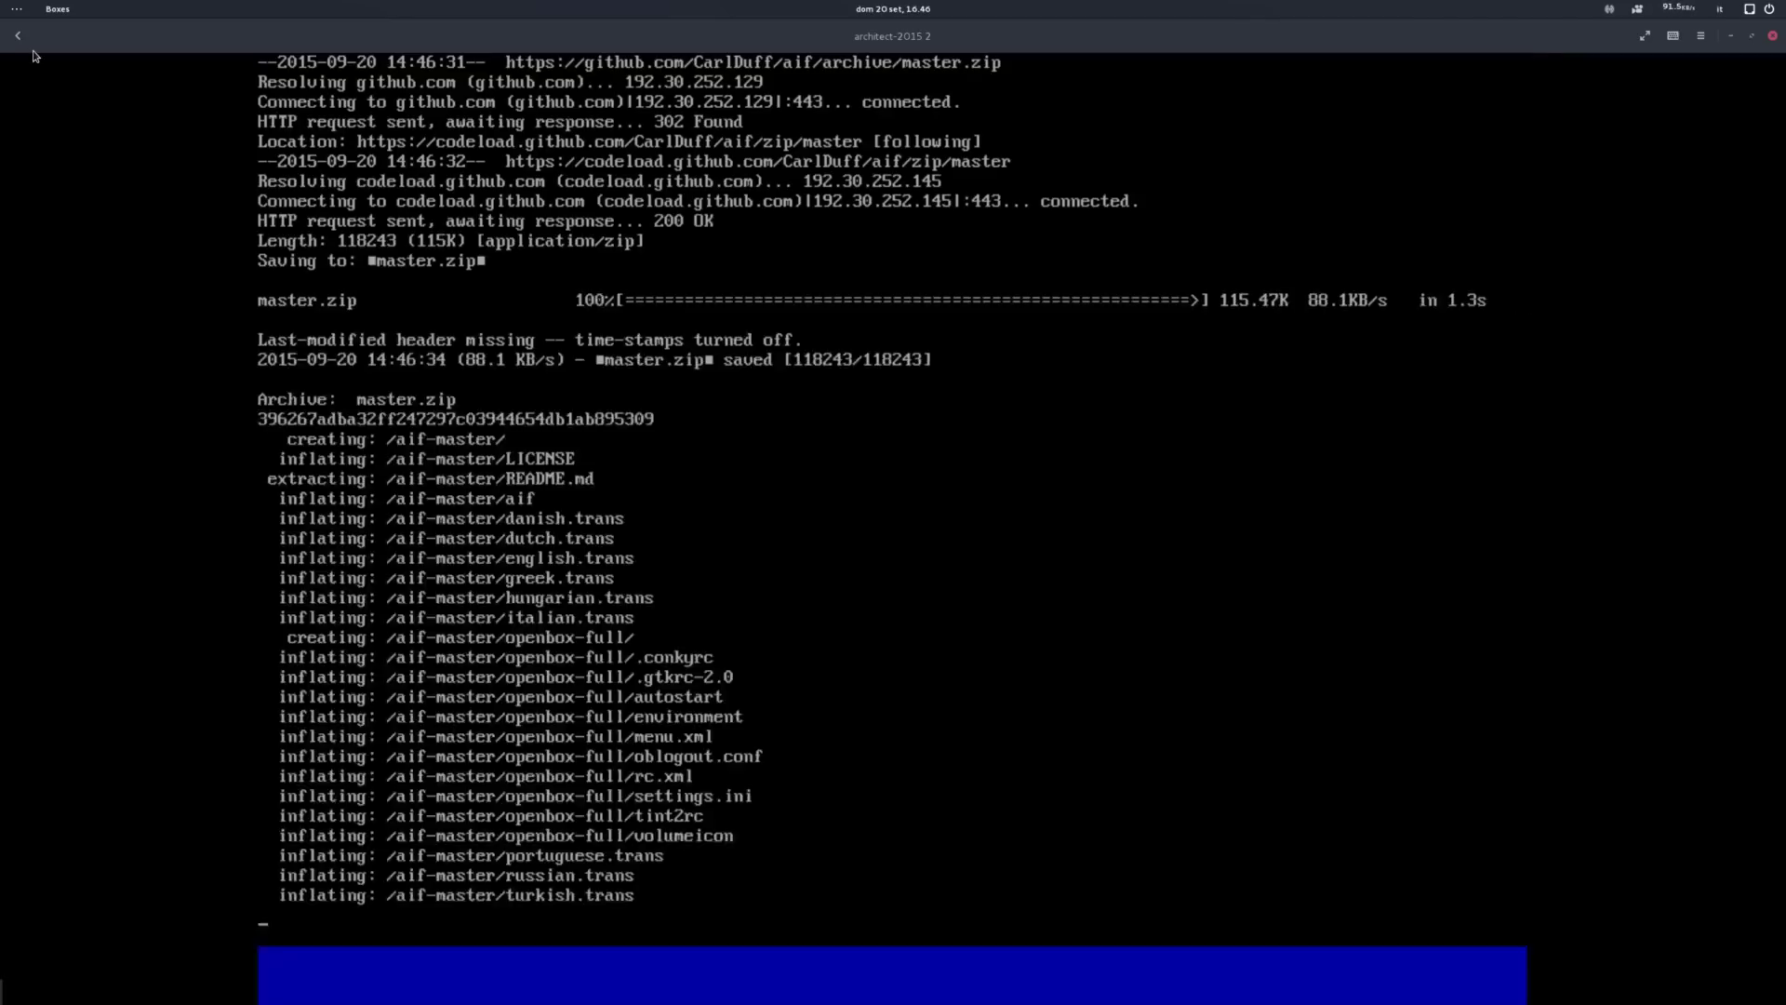
key(Down)
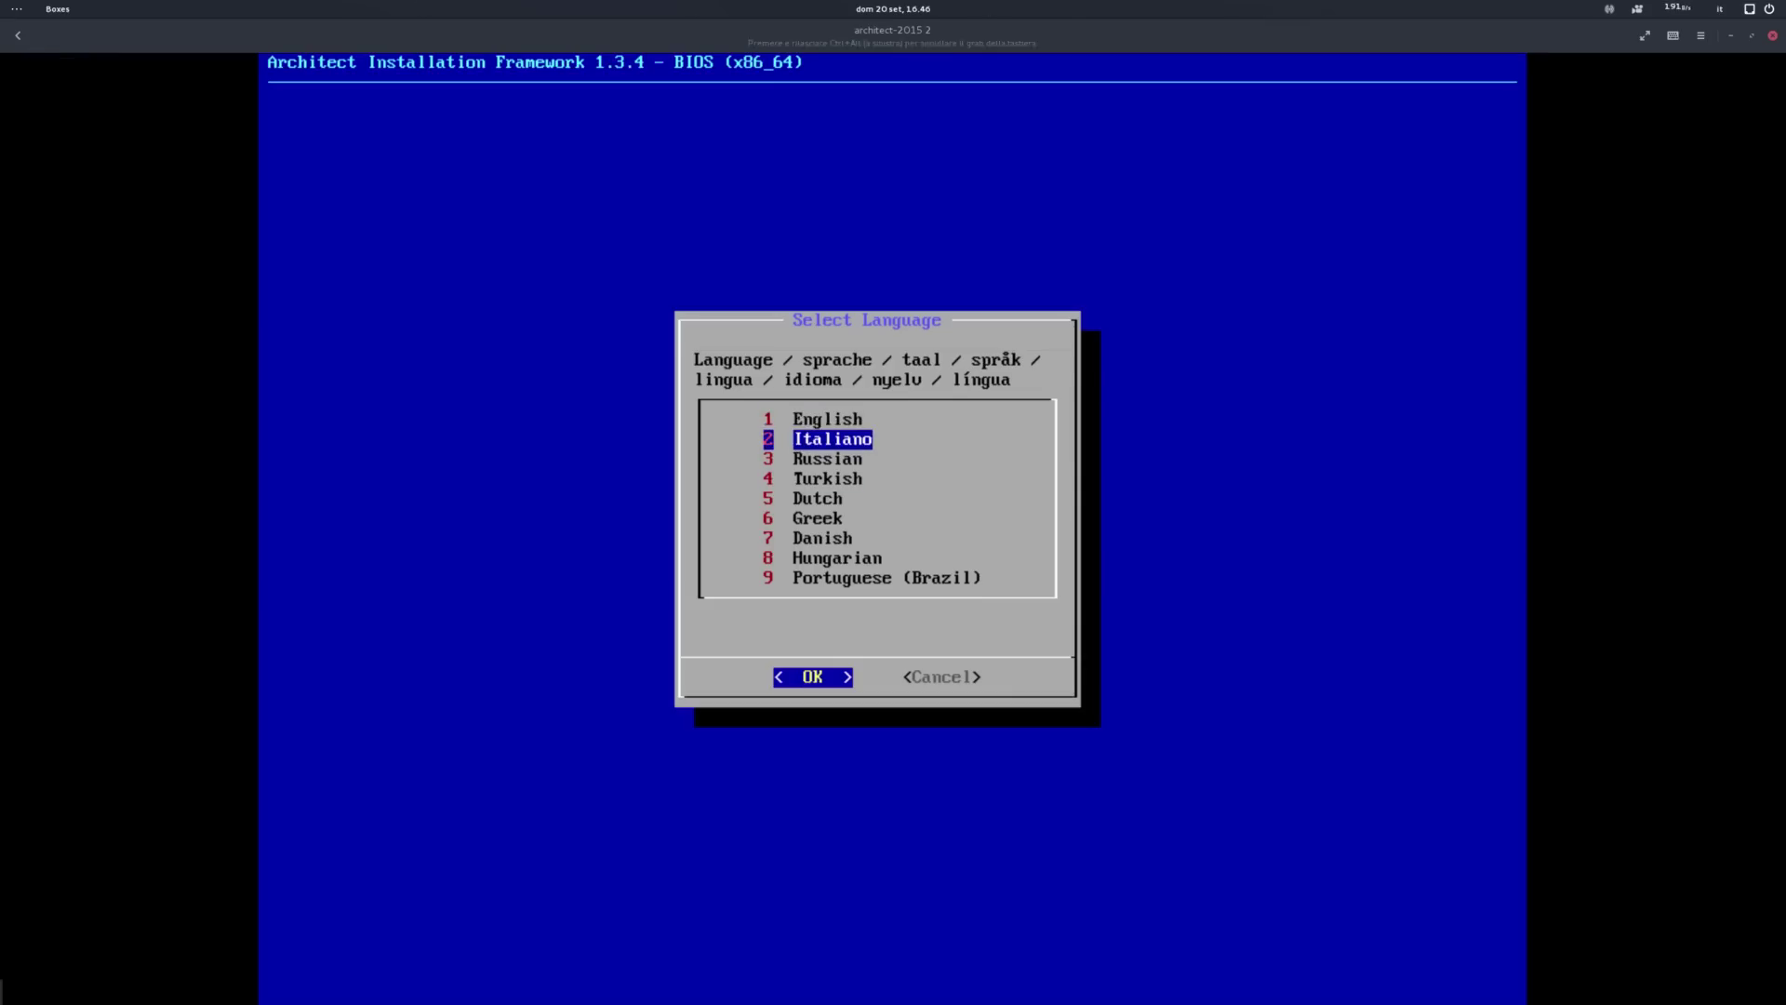
key(Up)
key(Return)
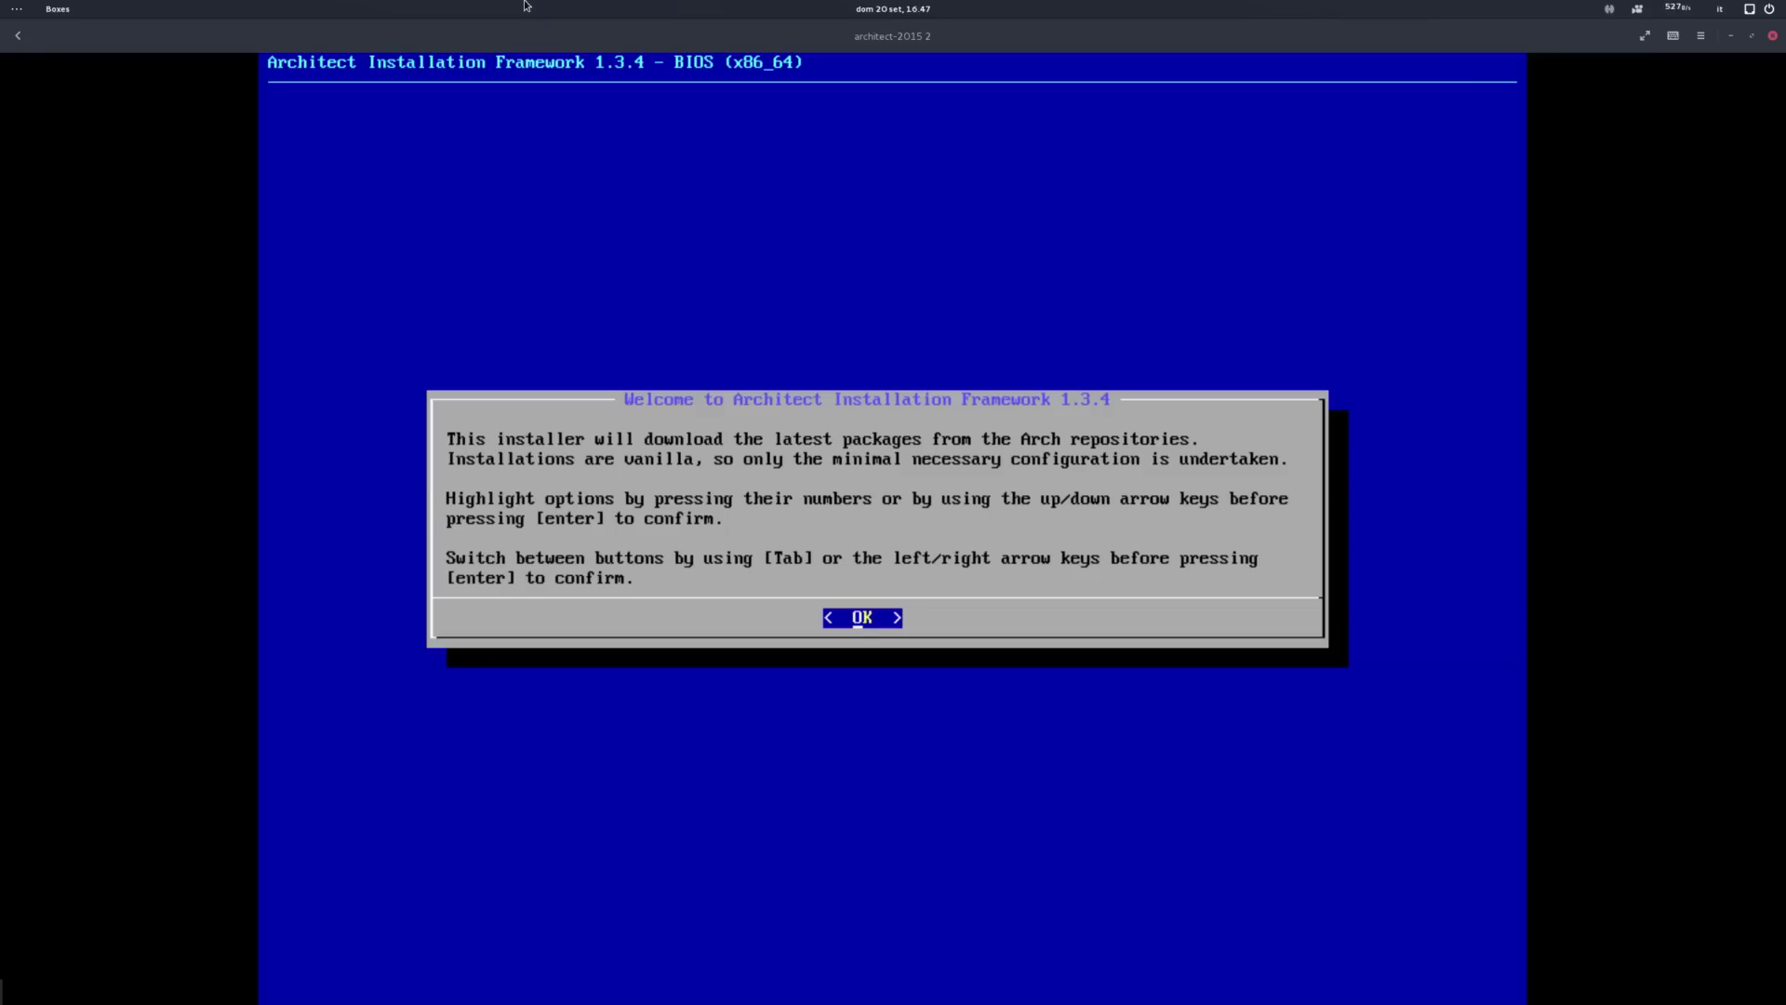
key(Return)
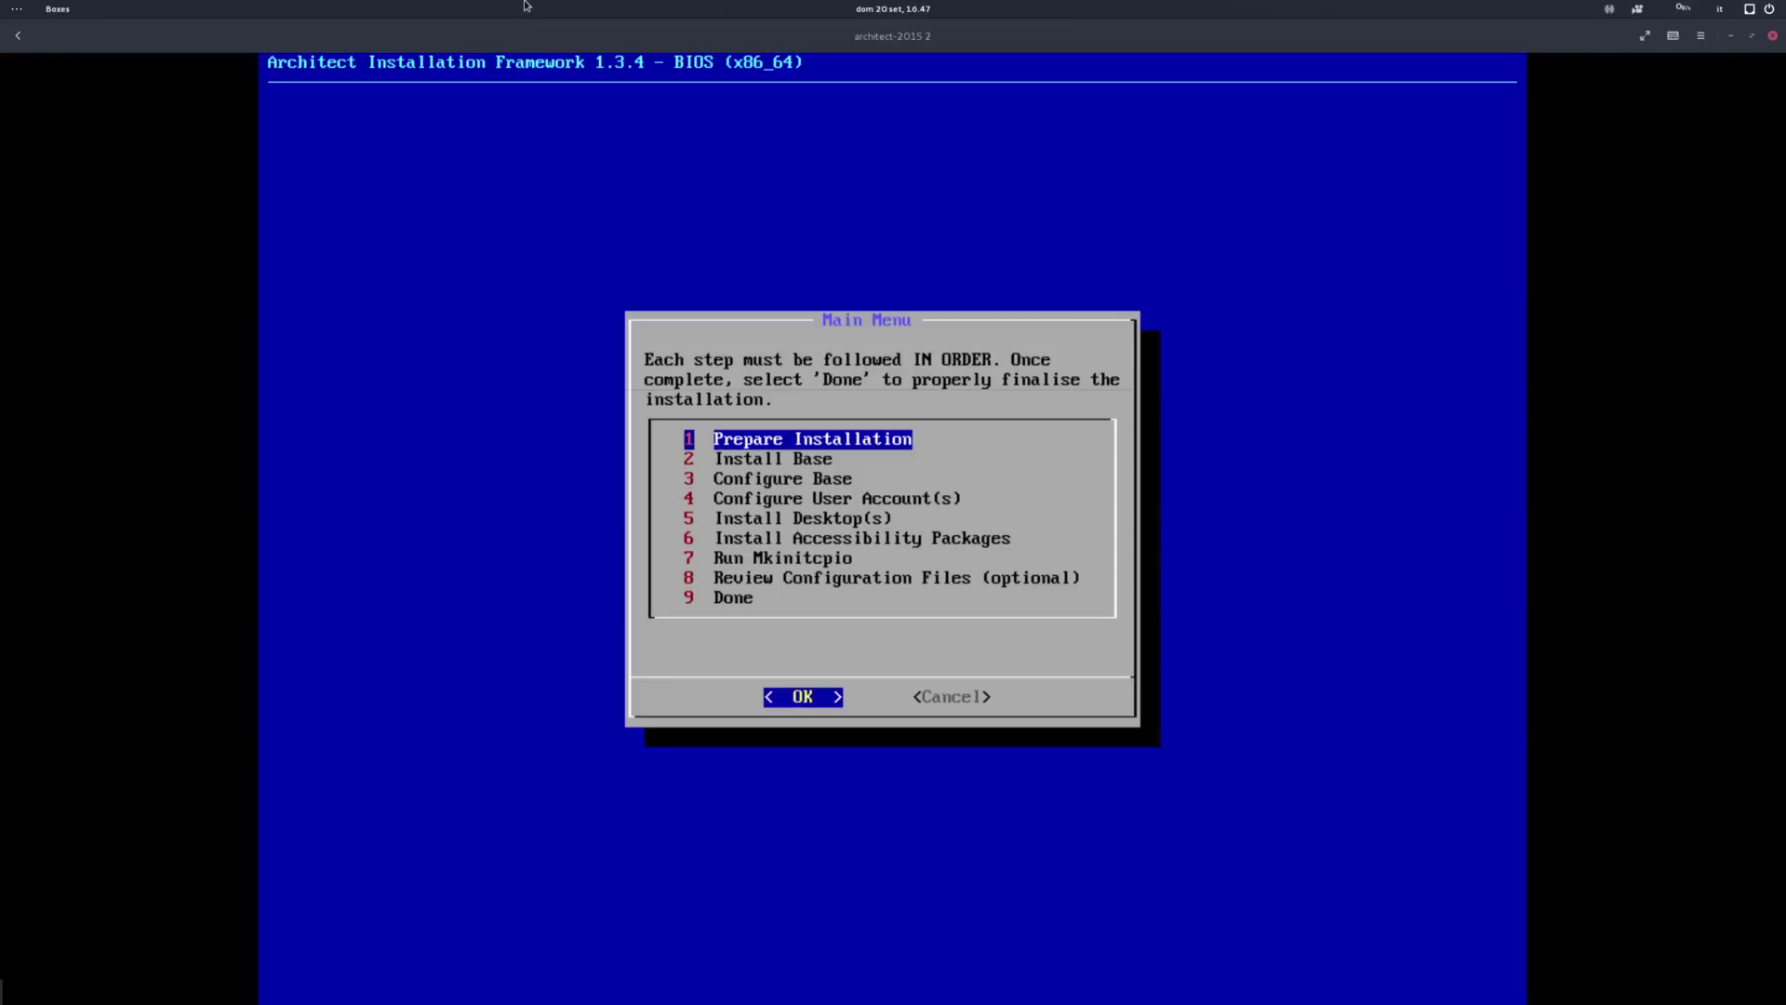
Step: In Prepare Installation, set the virtual console keymap
key(Return)
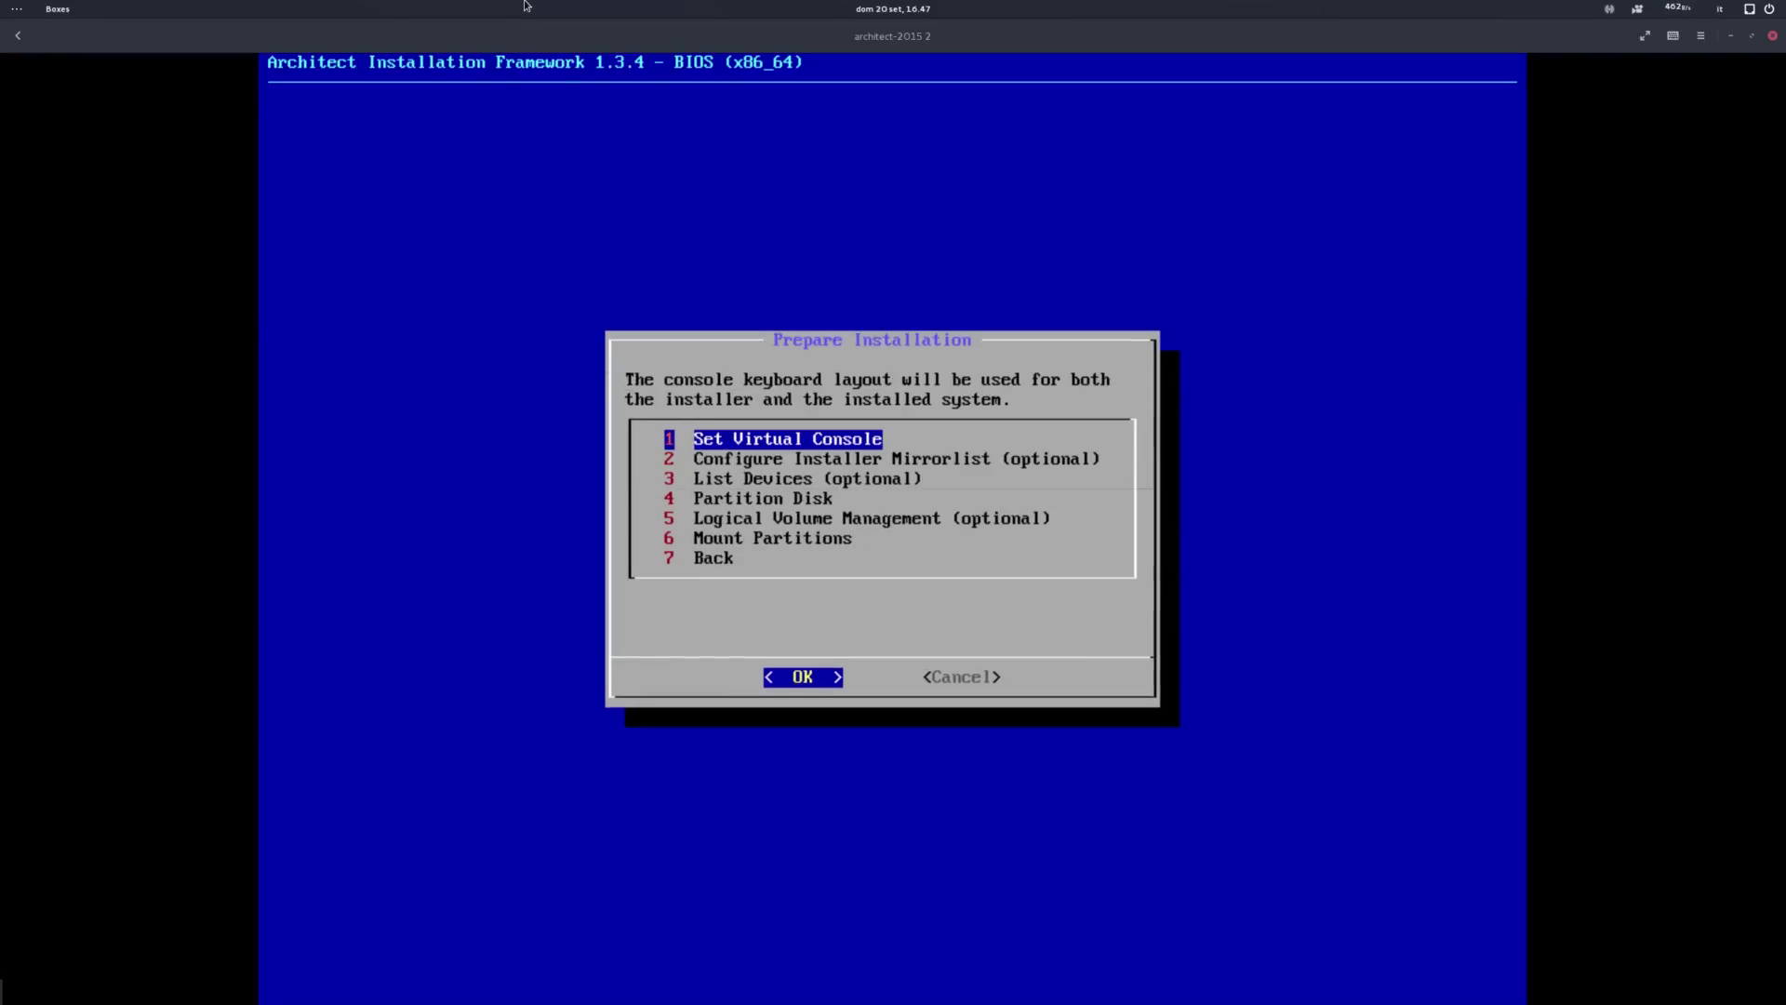
key(Return)
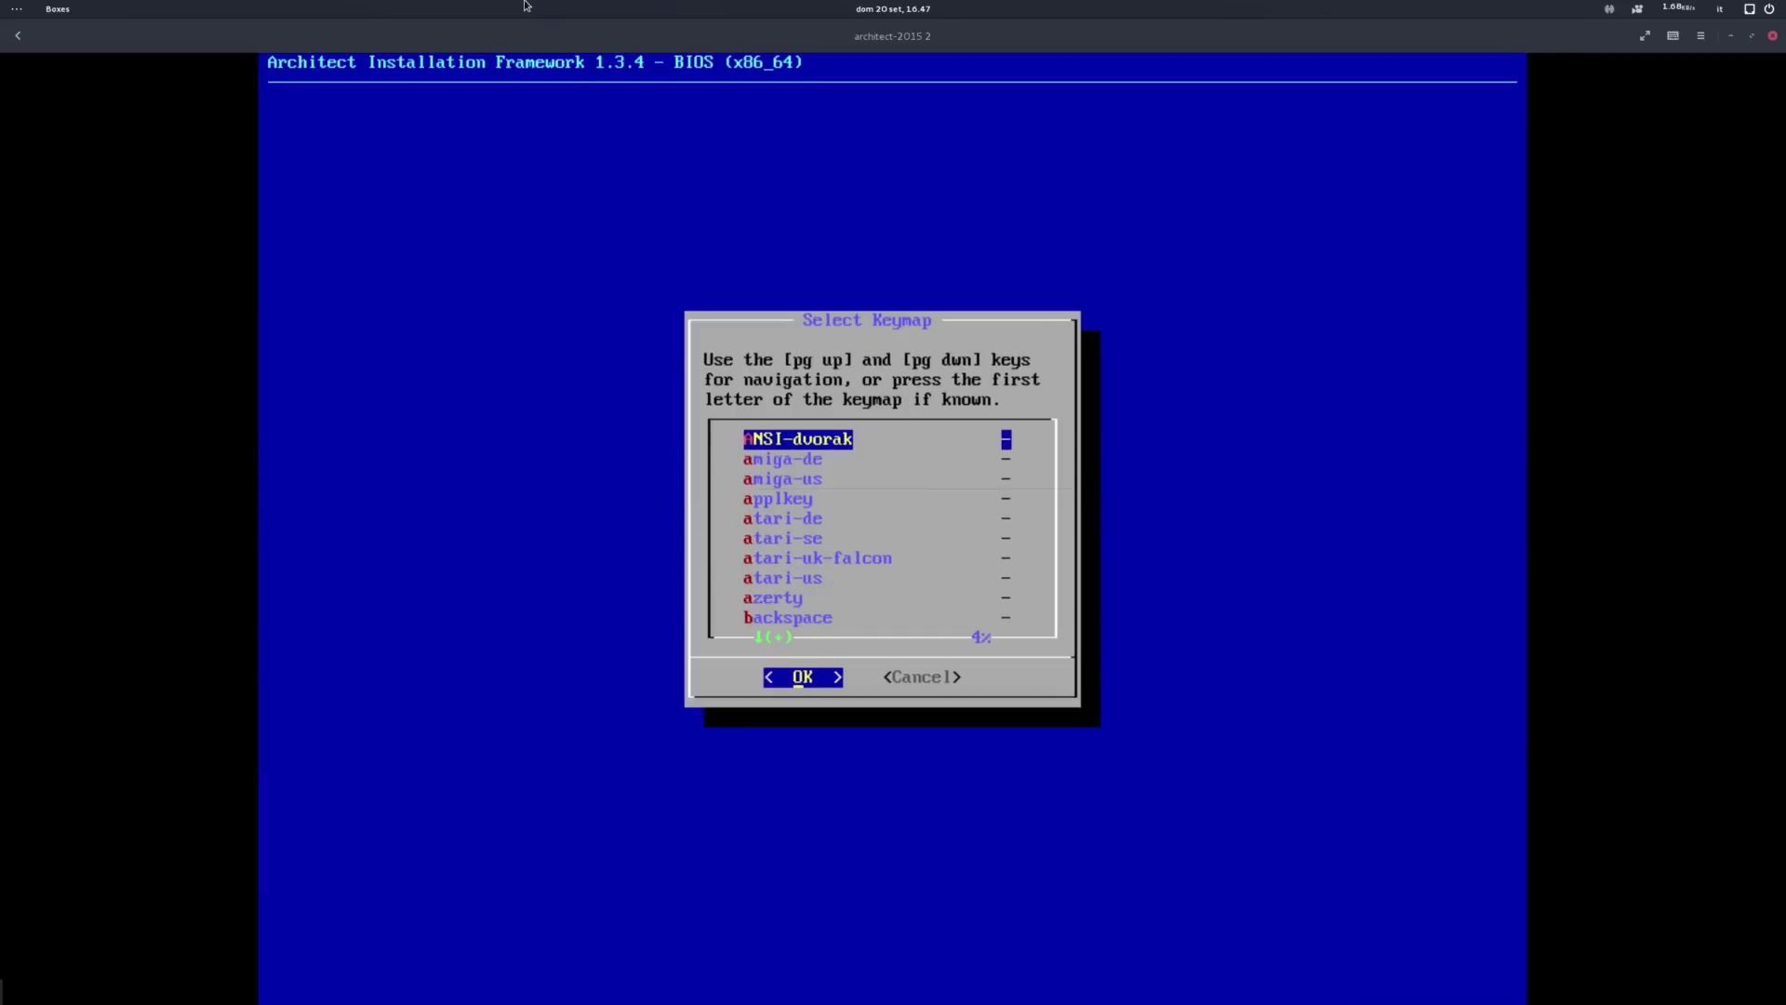
key(Down)
key(Down)
key(Down)
key(Down)
key(Down)
key(Down)
key(Down)
key(Down)
key(Down)
key(Down)
key(Down)
key(Down)
key(Down)
key(Down)
key(Down)
key(Down)
key(Down)
key(Down)
key(Down)
key(Down)
key(Down)
key(Down)
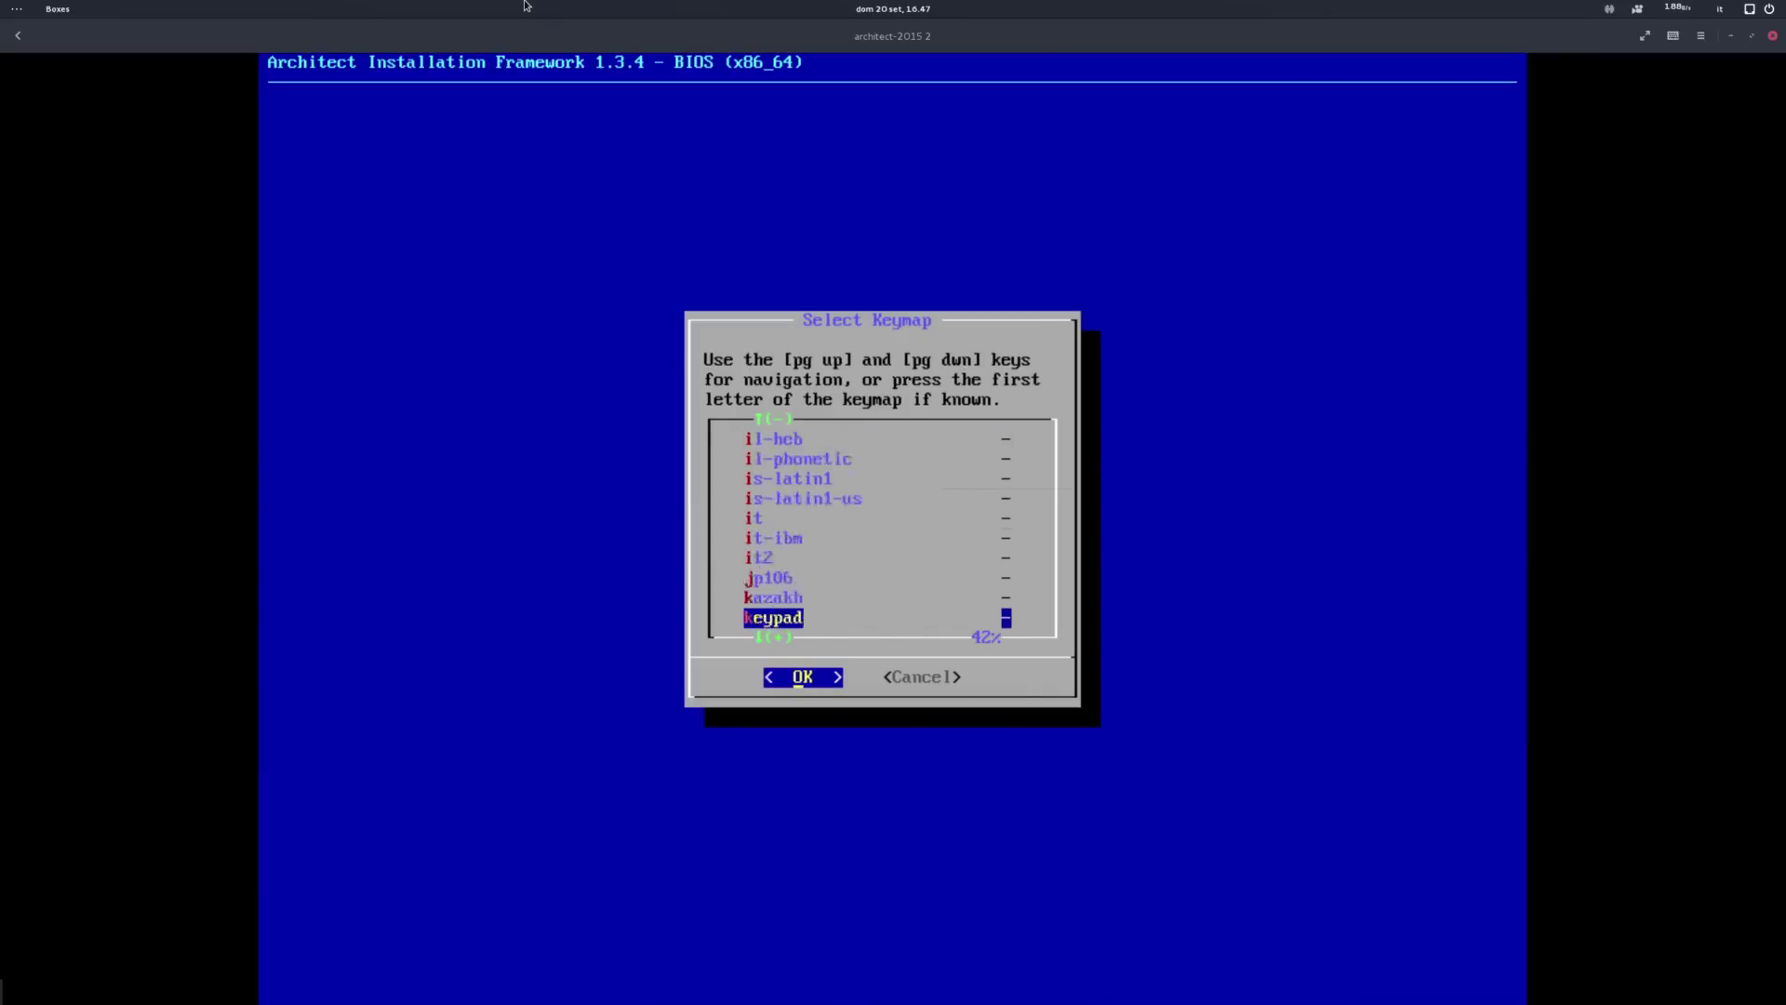
key(Up)
key(Up)
key(Up)
key(Up)
key(Up)
key(Up)
key(Return)
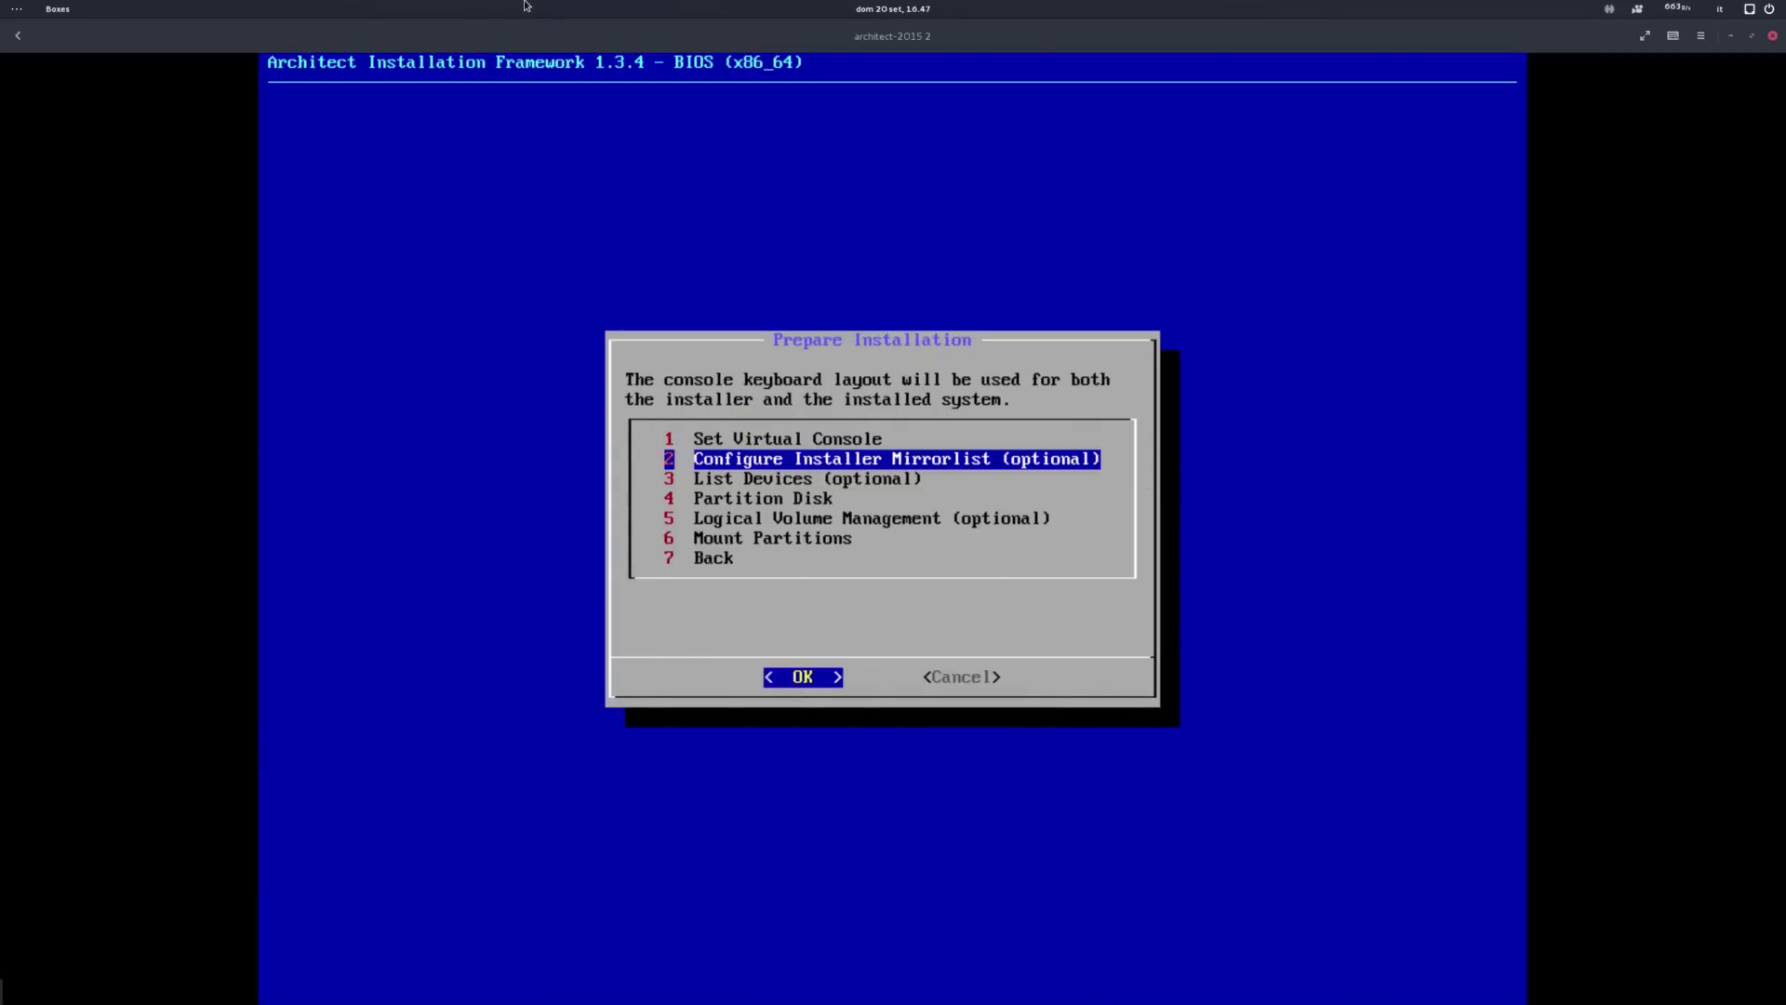
Step: Generate a mirrorlist by country for IT_Italy and use it for the installer
key(Return)
key(Down)
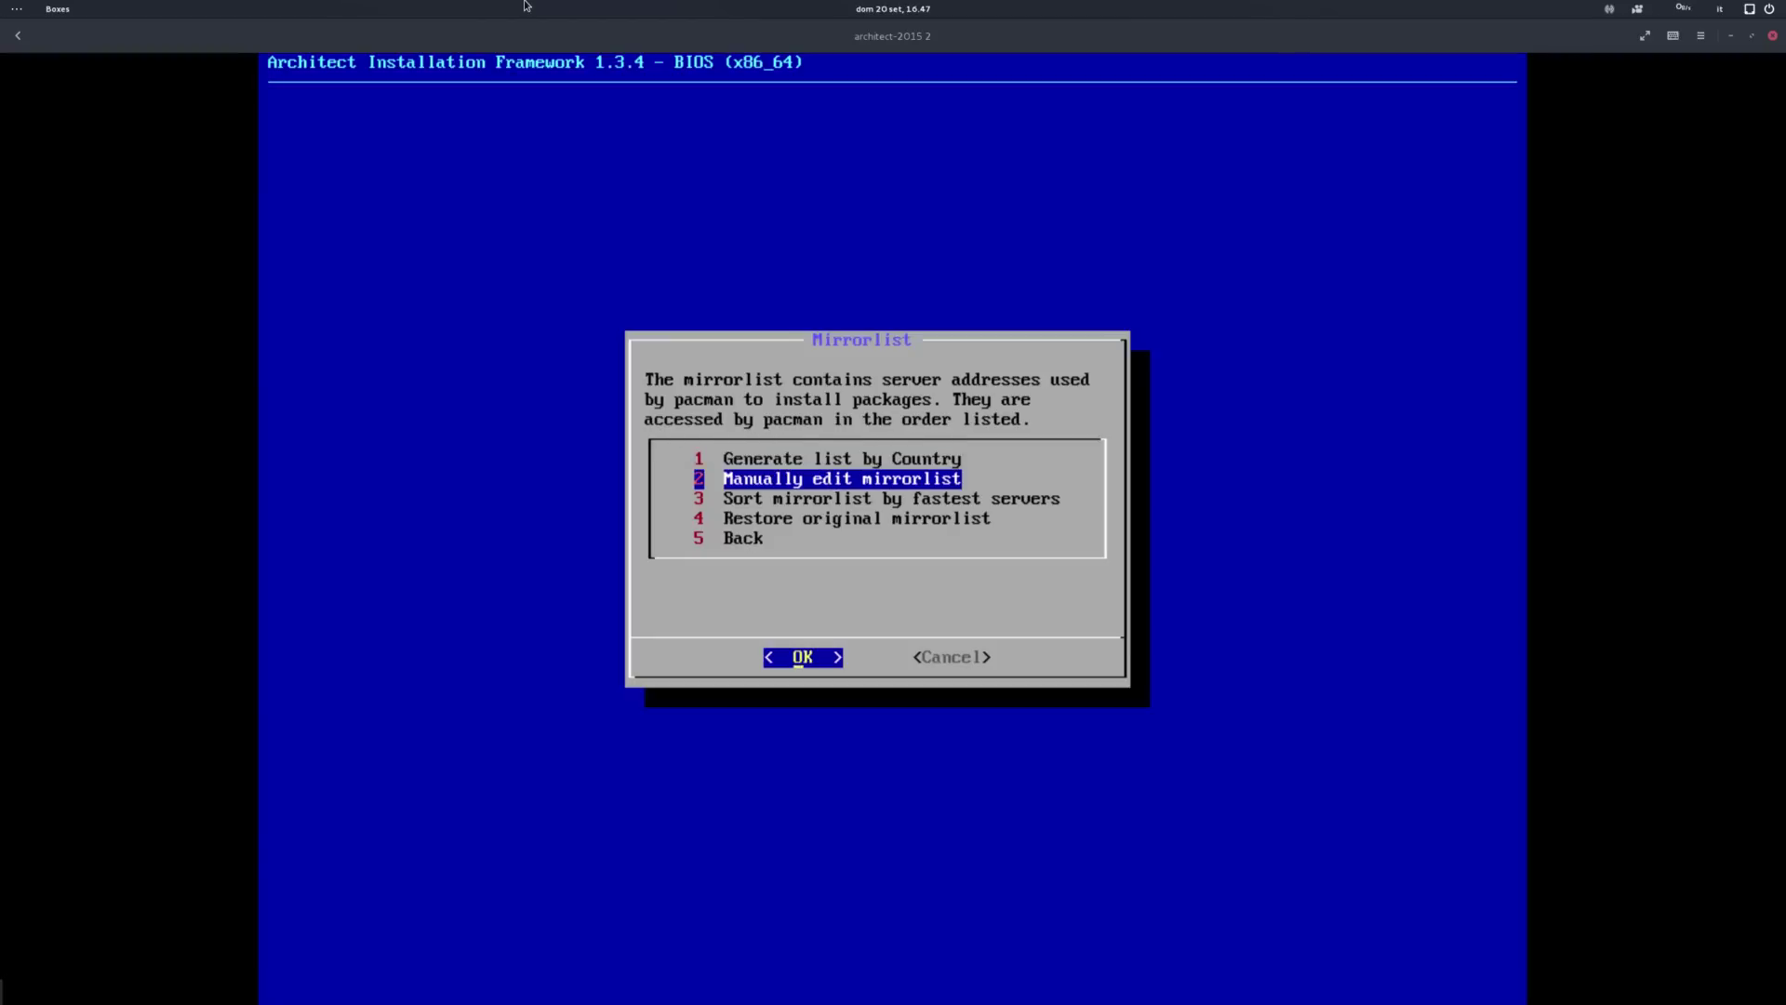
key(Down)
key(Down)
key(Up)
key(Up)
key(Up)
key(Return)
key(Down)
key(Down)
key(Down)
key(Down)
key(Down)
key(Down)
key(Down)
key(Down)
key(Down)
key(Down)
key(Down)
key(Down)
key(Down)
key(Down)
key(Down)
key(Down)
key(Down)
key(Down)
key(Down)
key(Down)
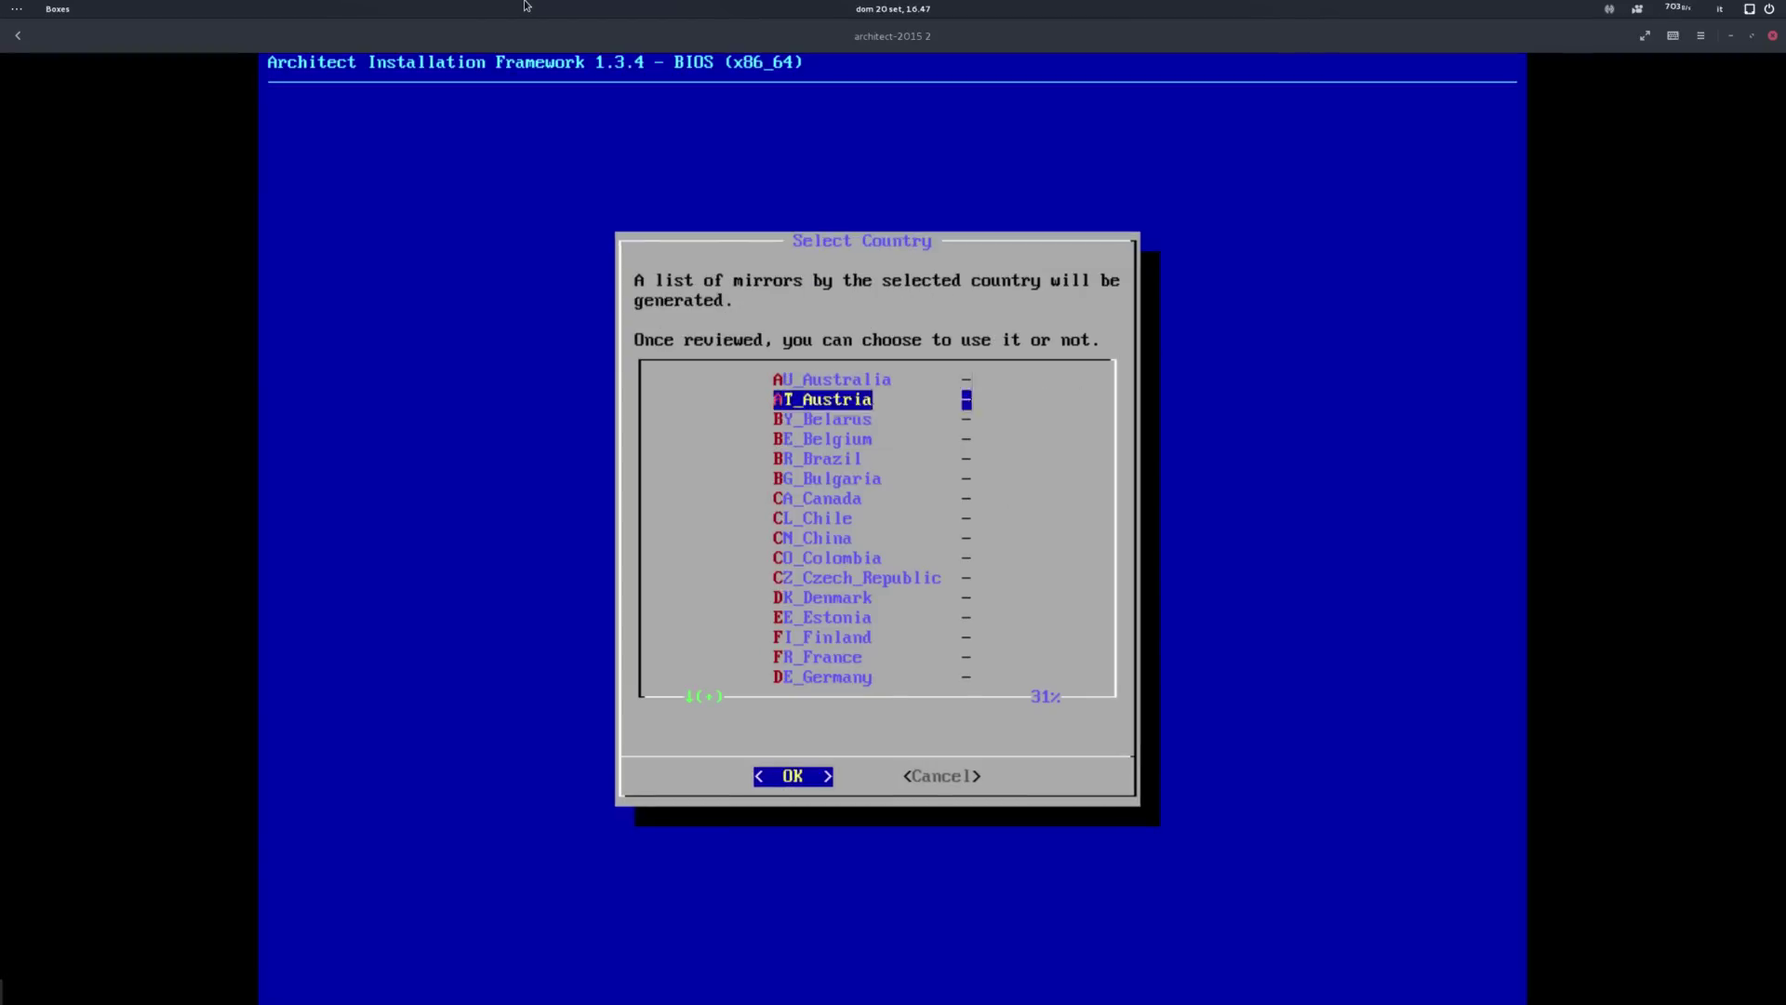
key(Up)
key(Up)
key(Up)
key(Up)
key(Up)
key(Up)
key(Up)
key(Up)
key(Up)
key(Up)
key(Up)
key(Return)
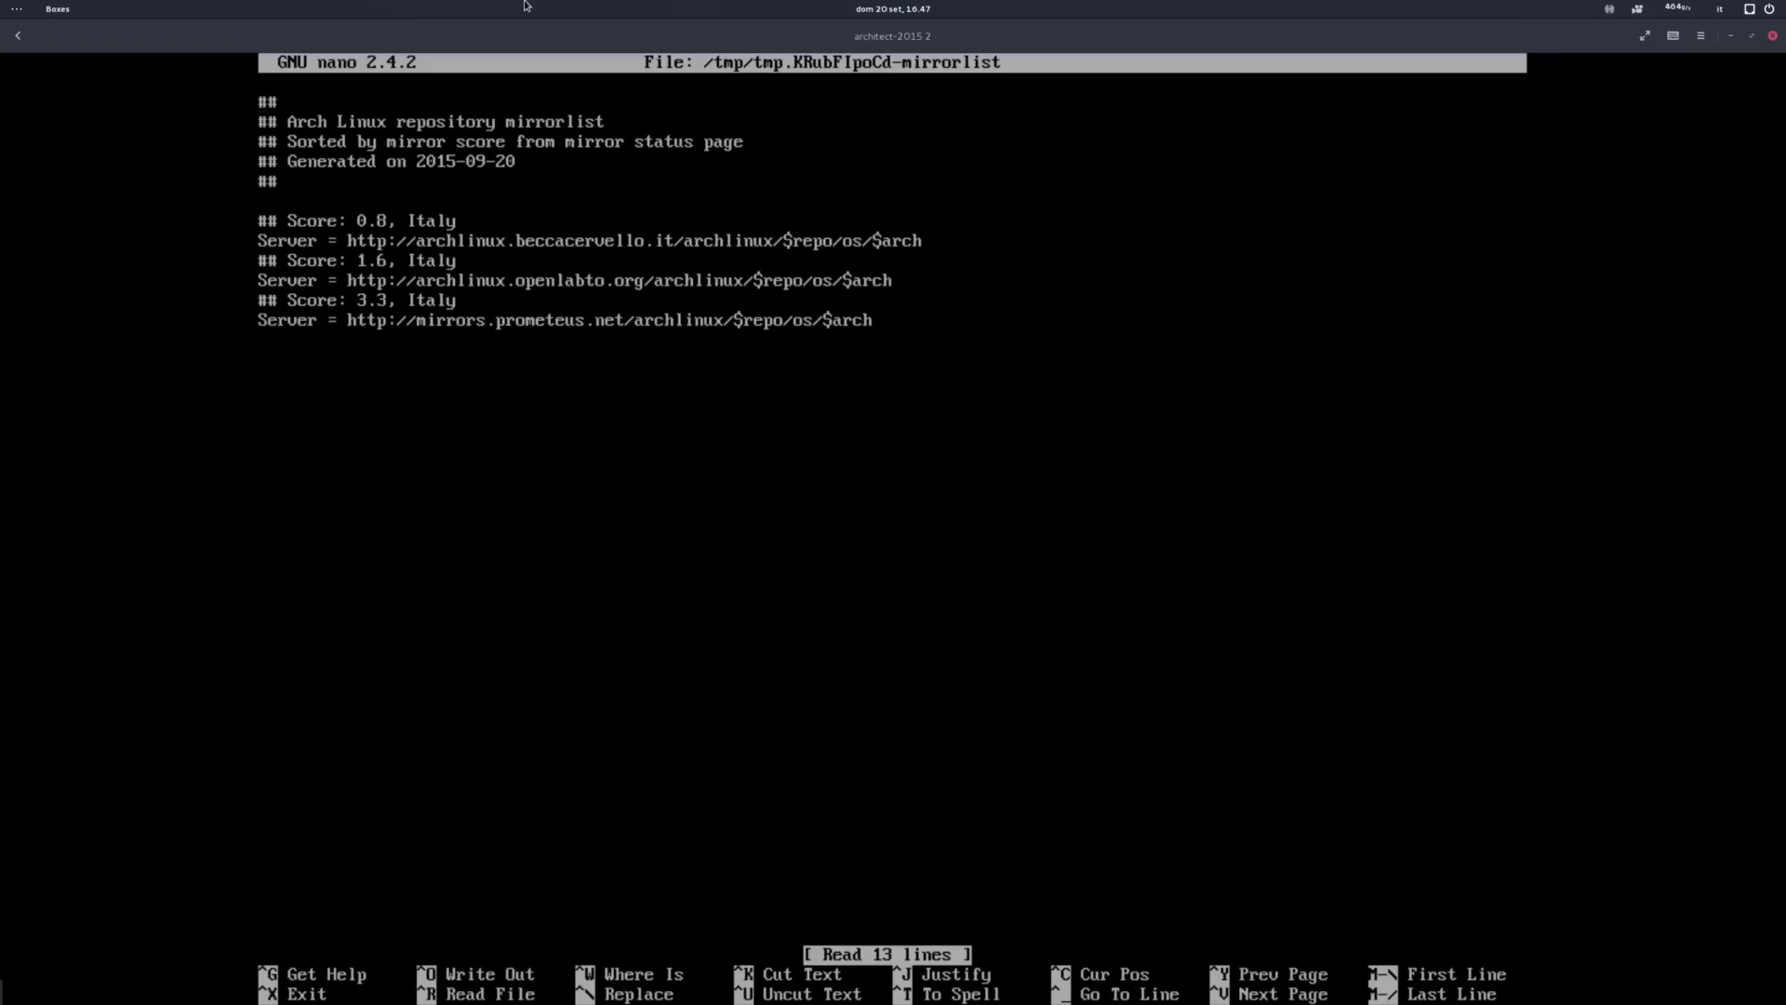
key(ctrl+x)
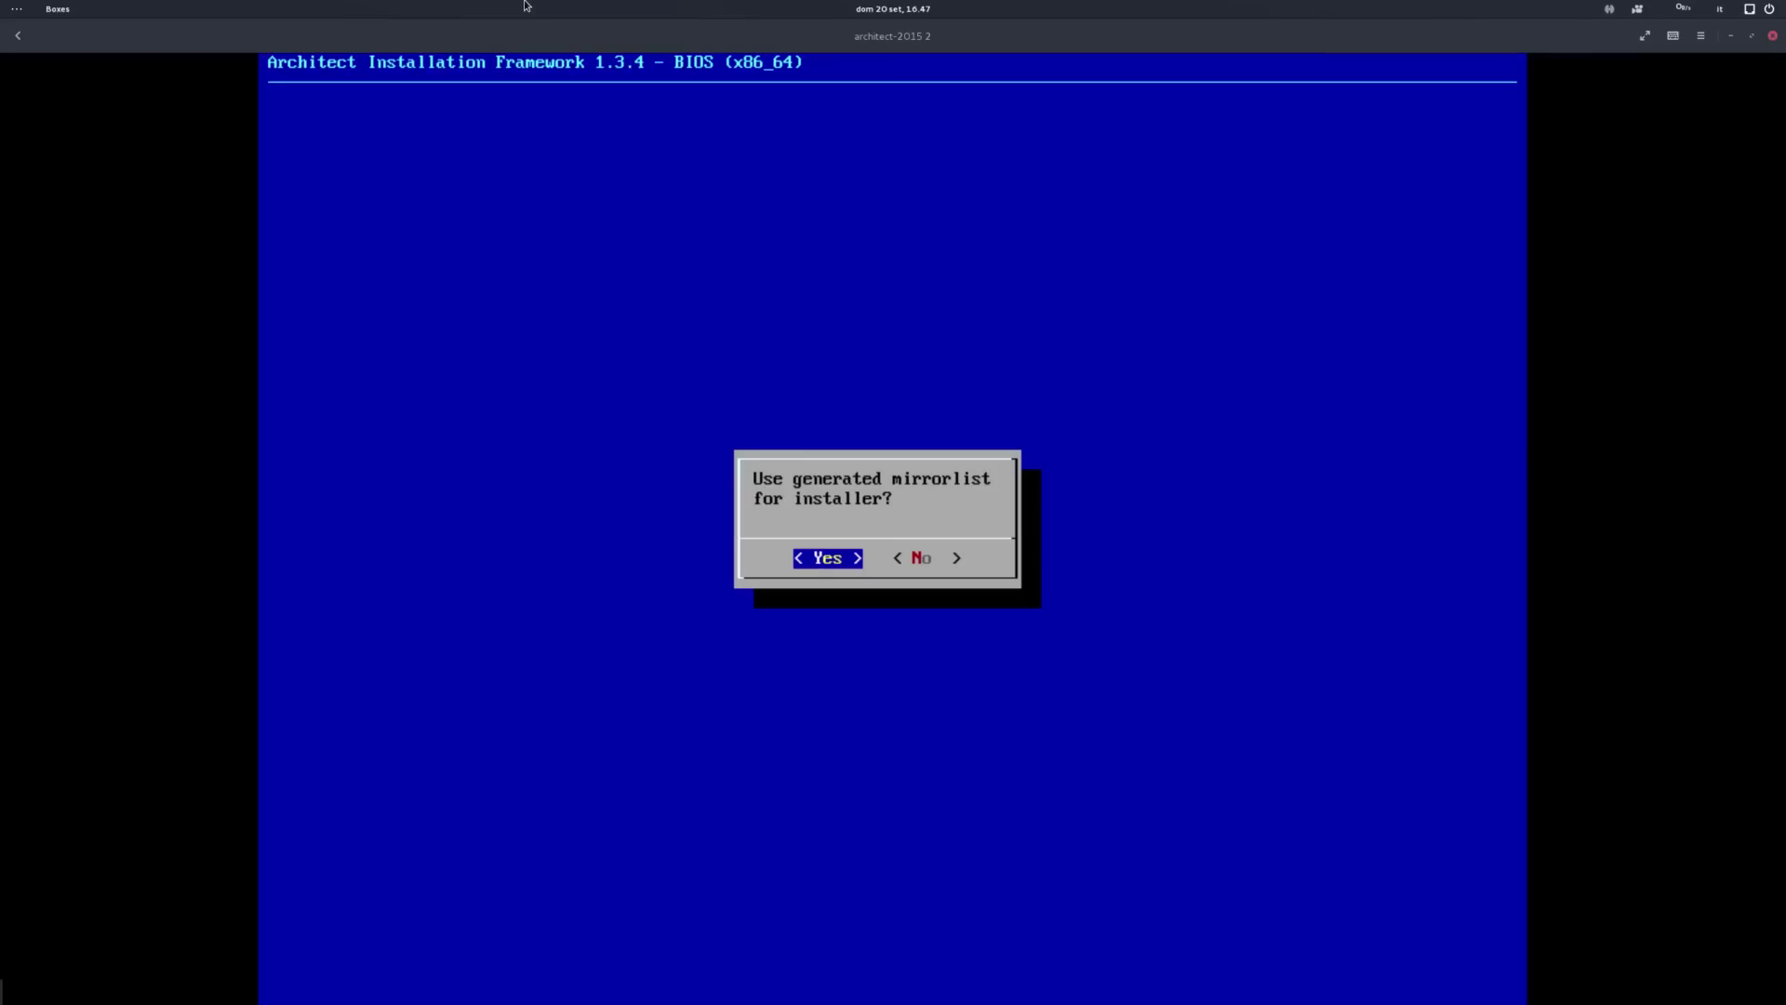
key(Return)
key(Down)
key(Down)
key(Down)
key(Down)
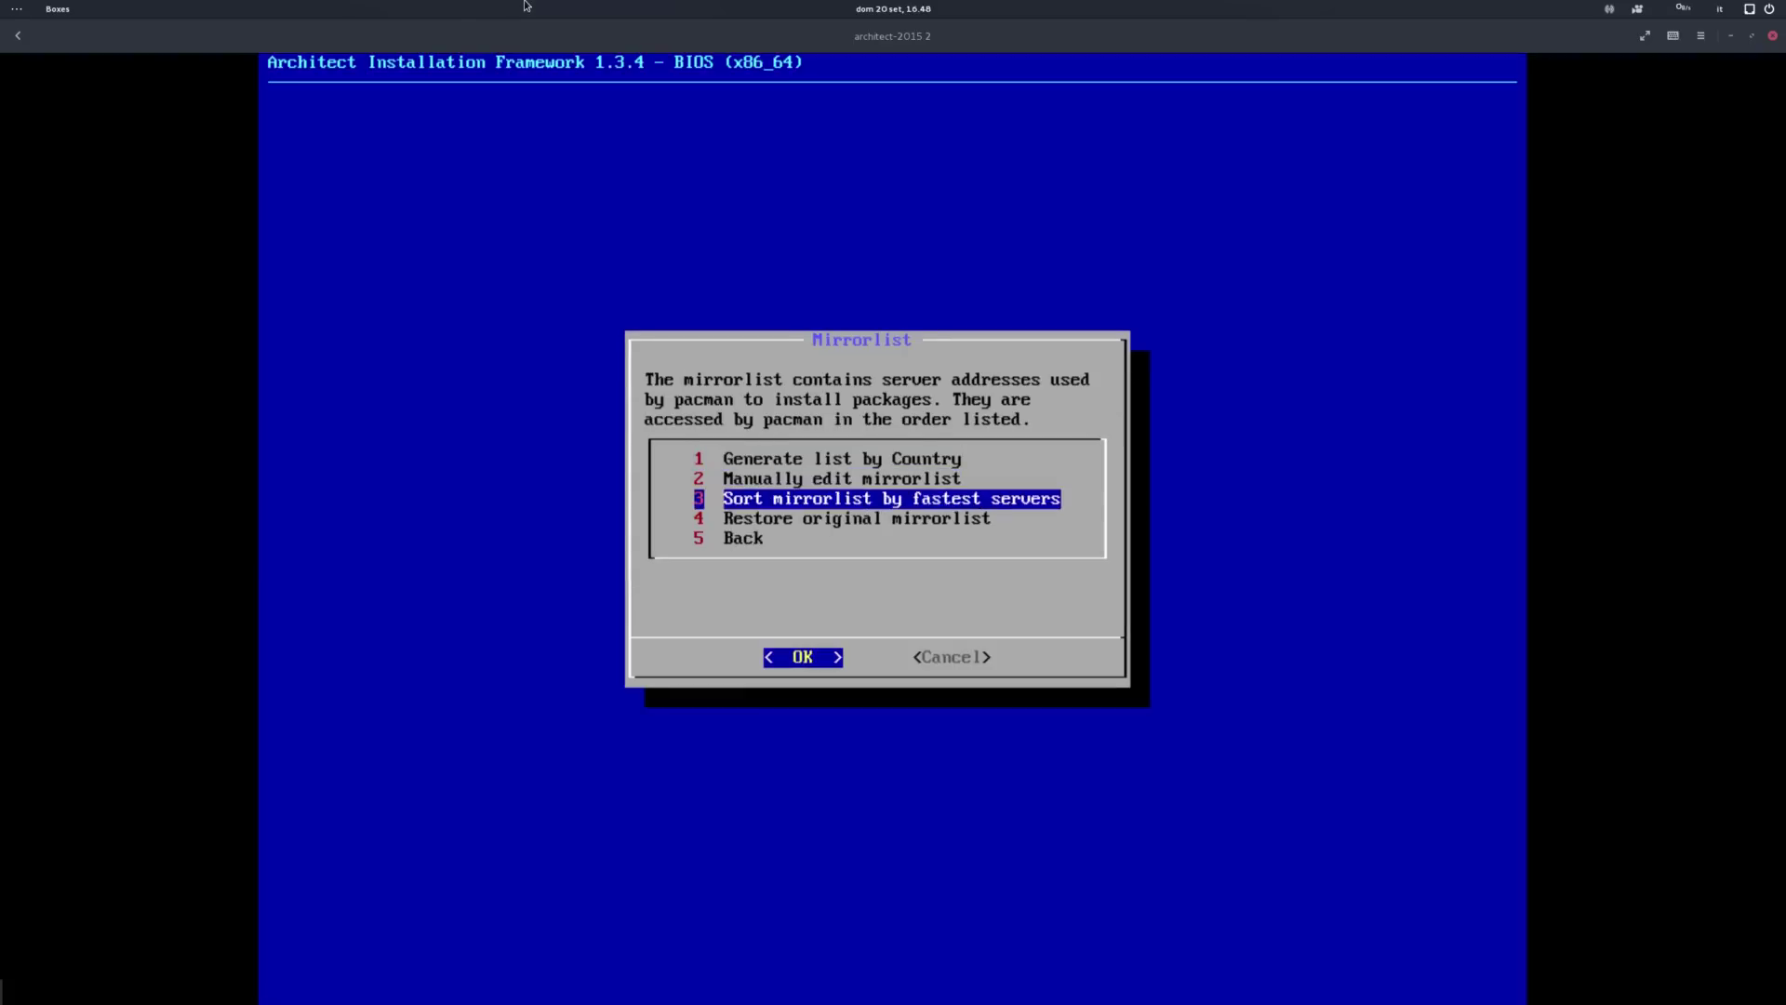
key(Return)
Step: List devices and auto-partition /dev/sda into a single sda1 partition
key(Return)
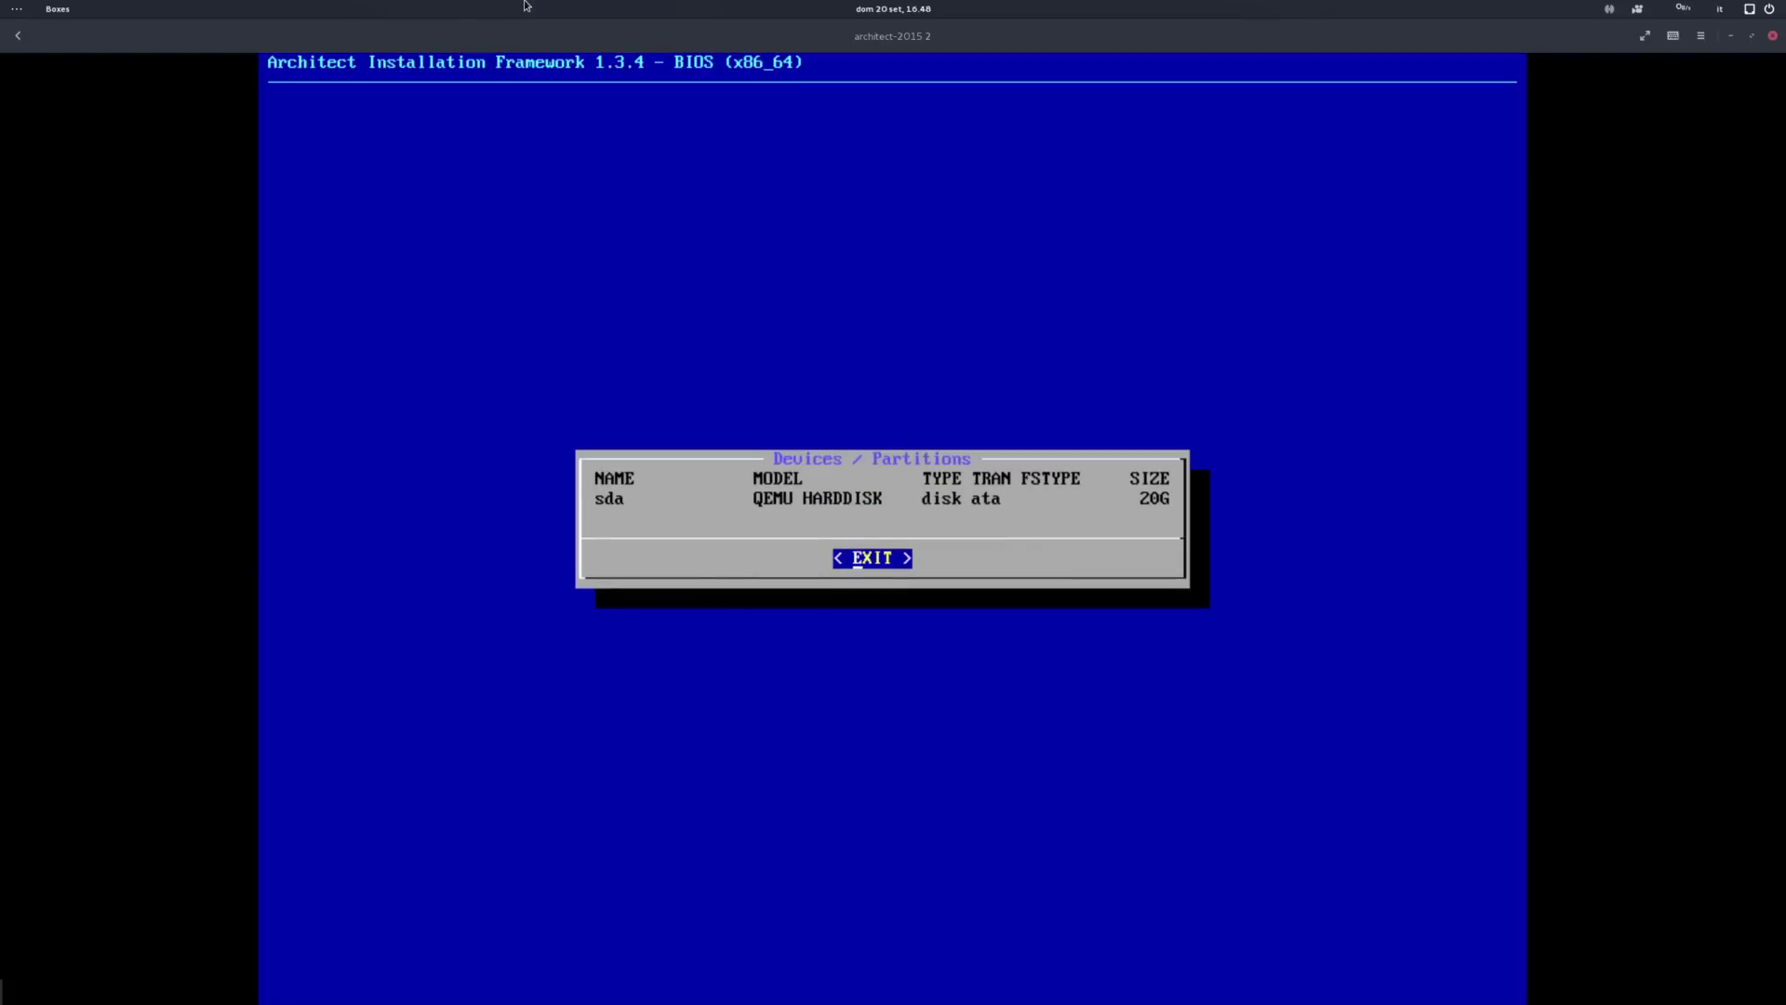
key(Return)
key(Return)
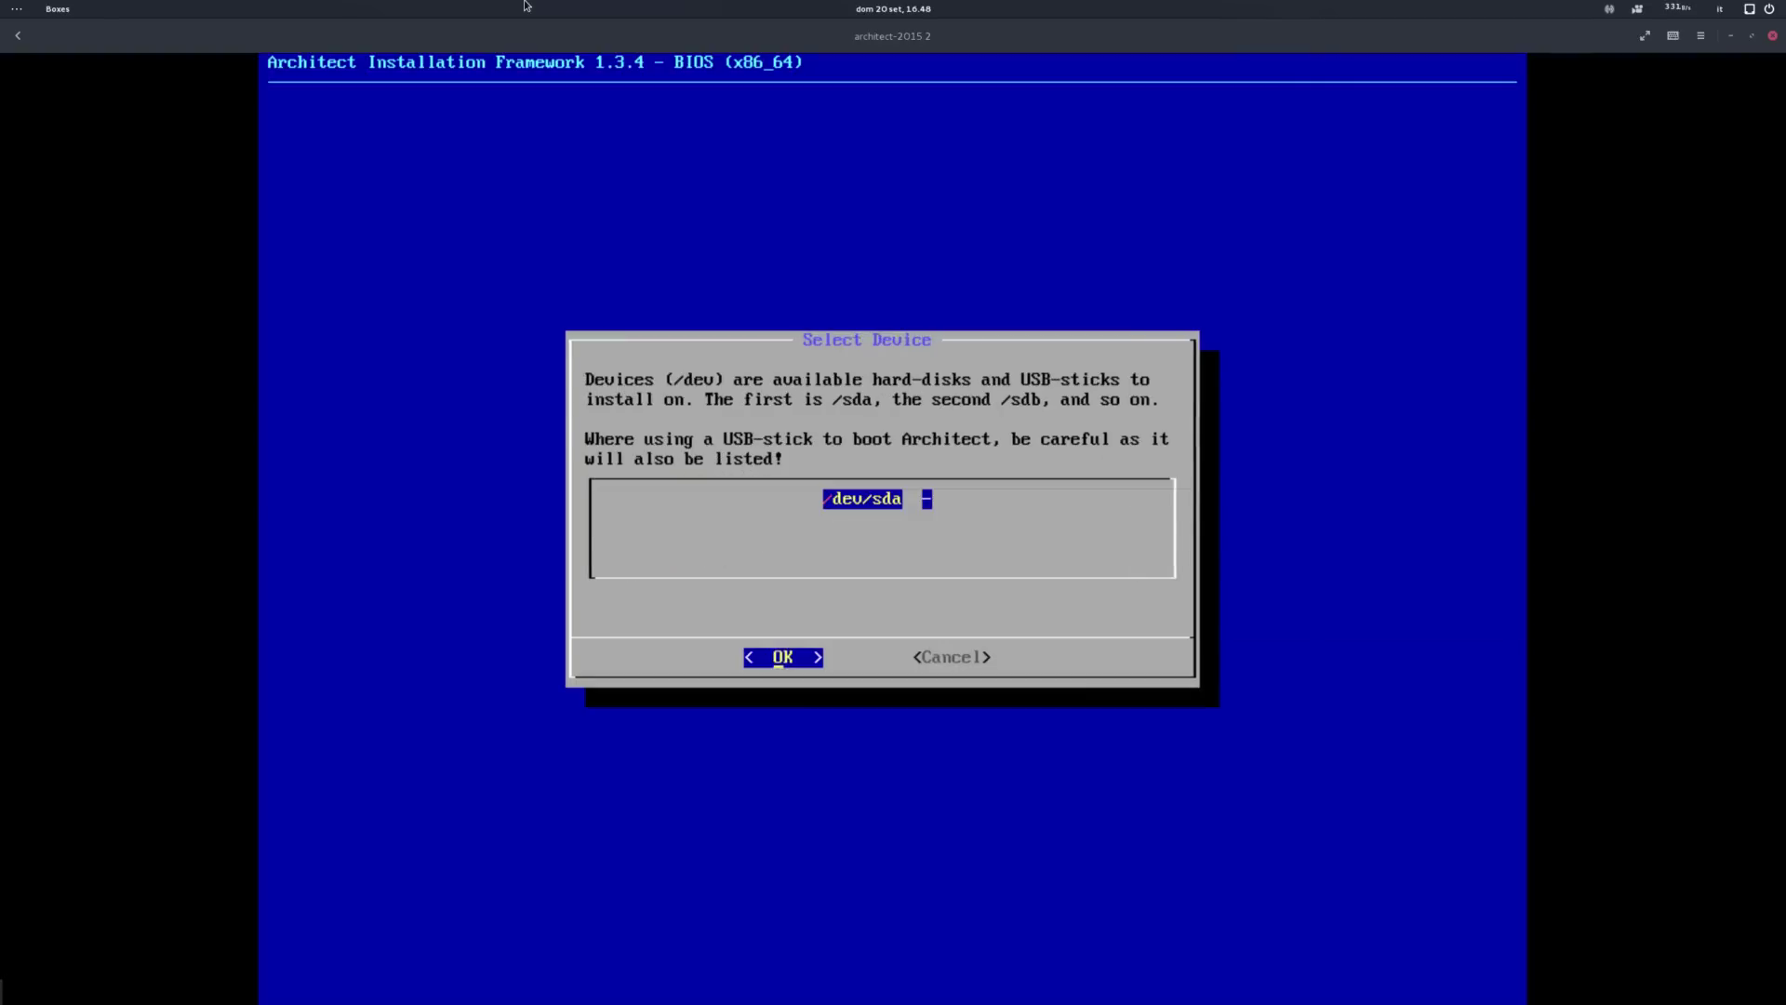
key(Return)
key(Return)
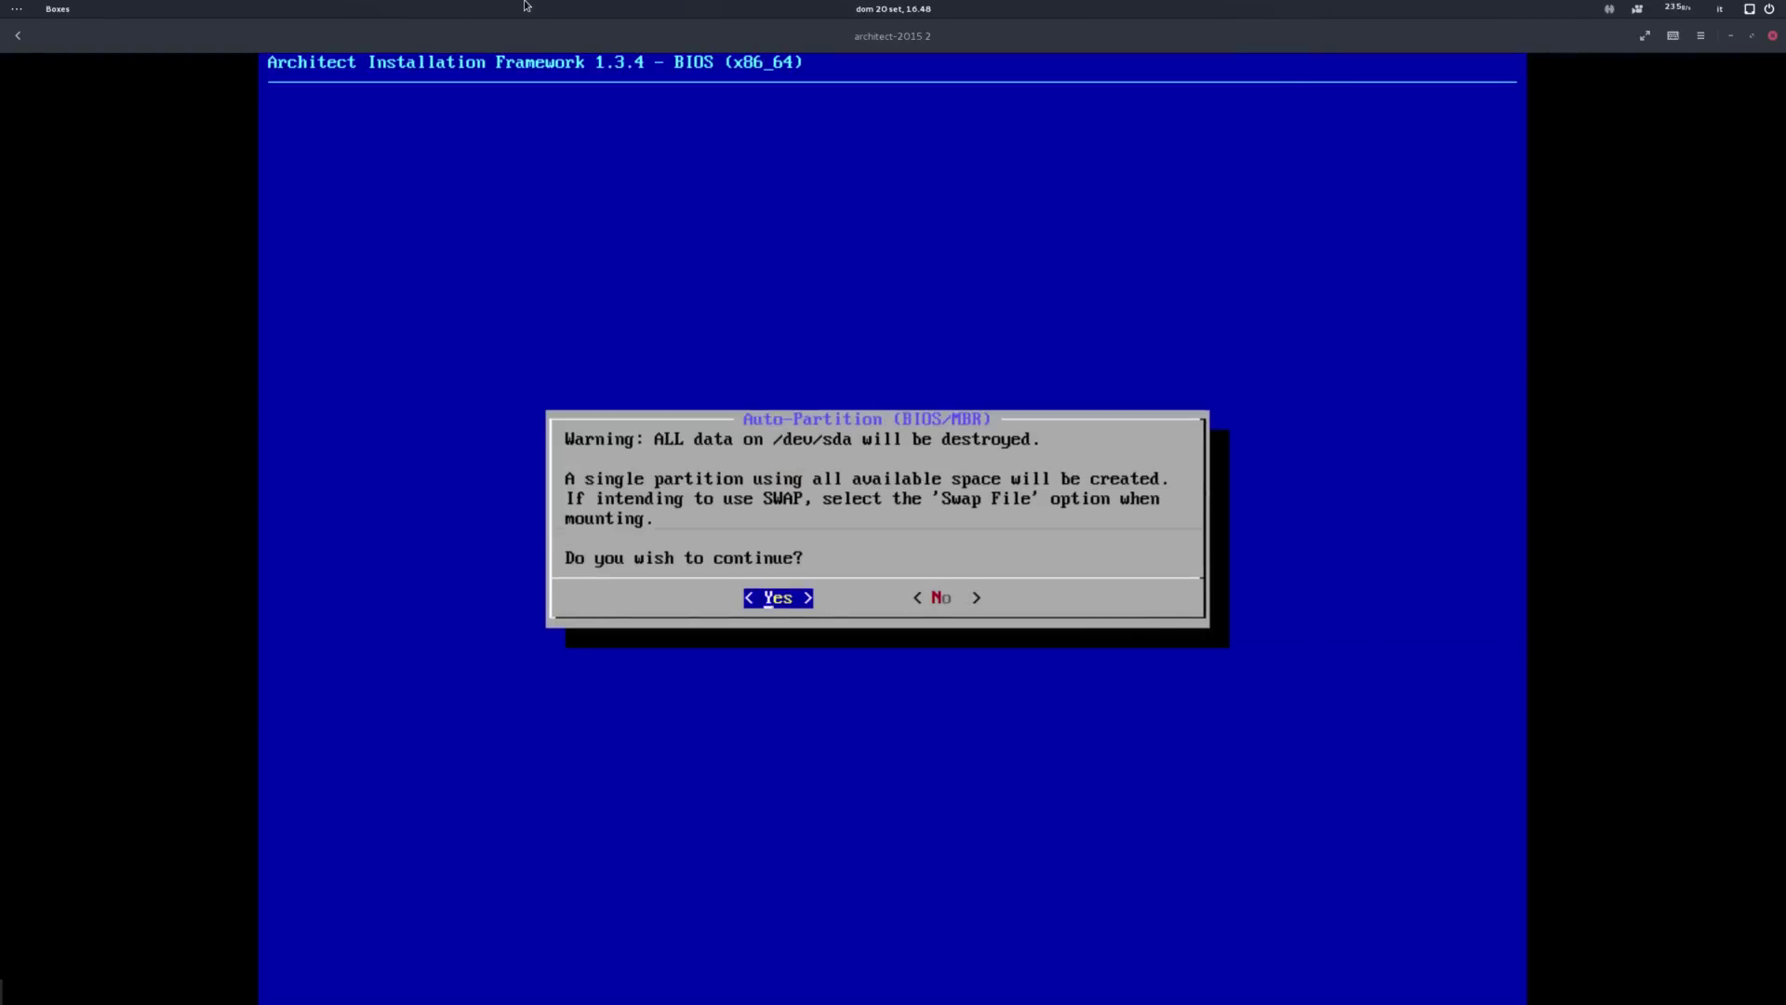
key(Return)
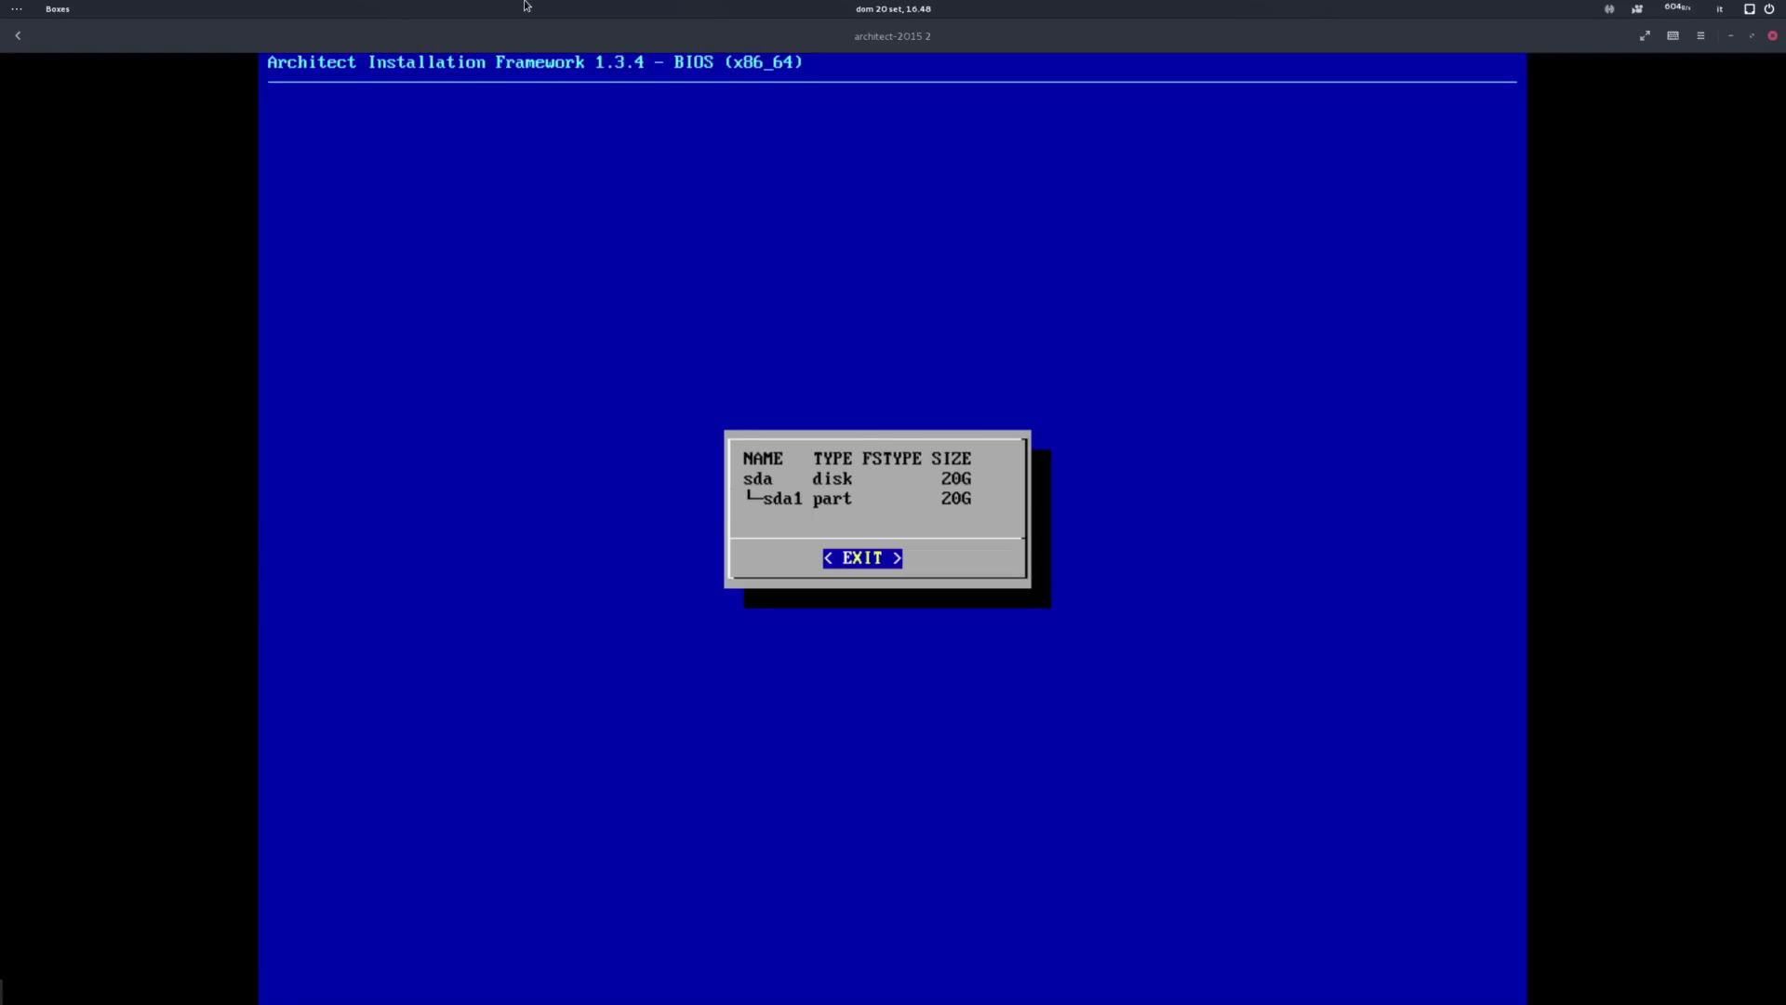
key(Return)
Step: Mount sda1 as the ext4 root partition with no swap partition
key(Down)
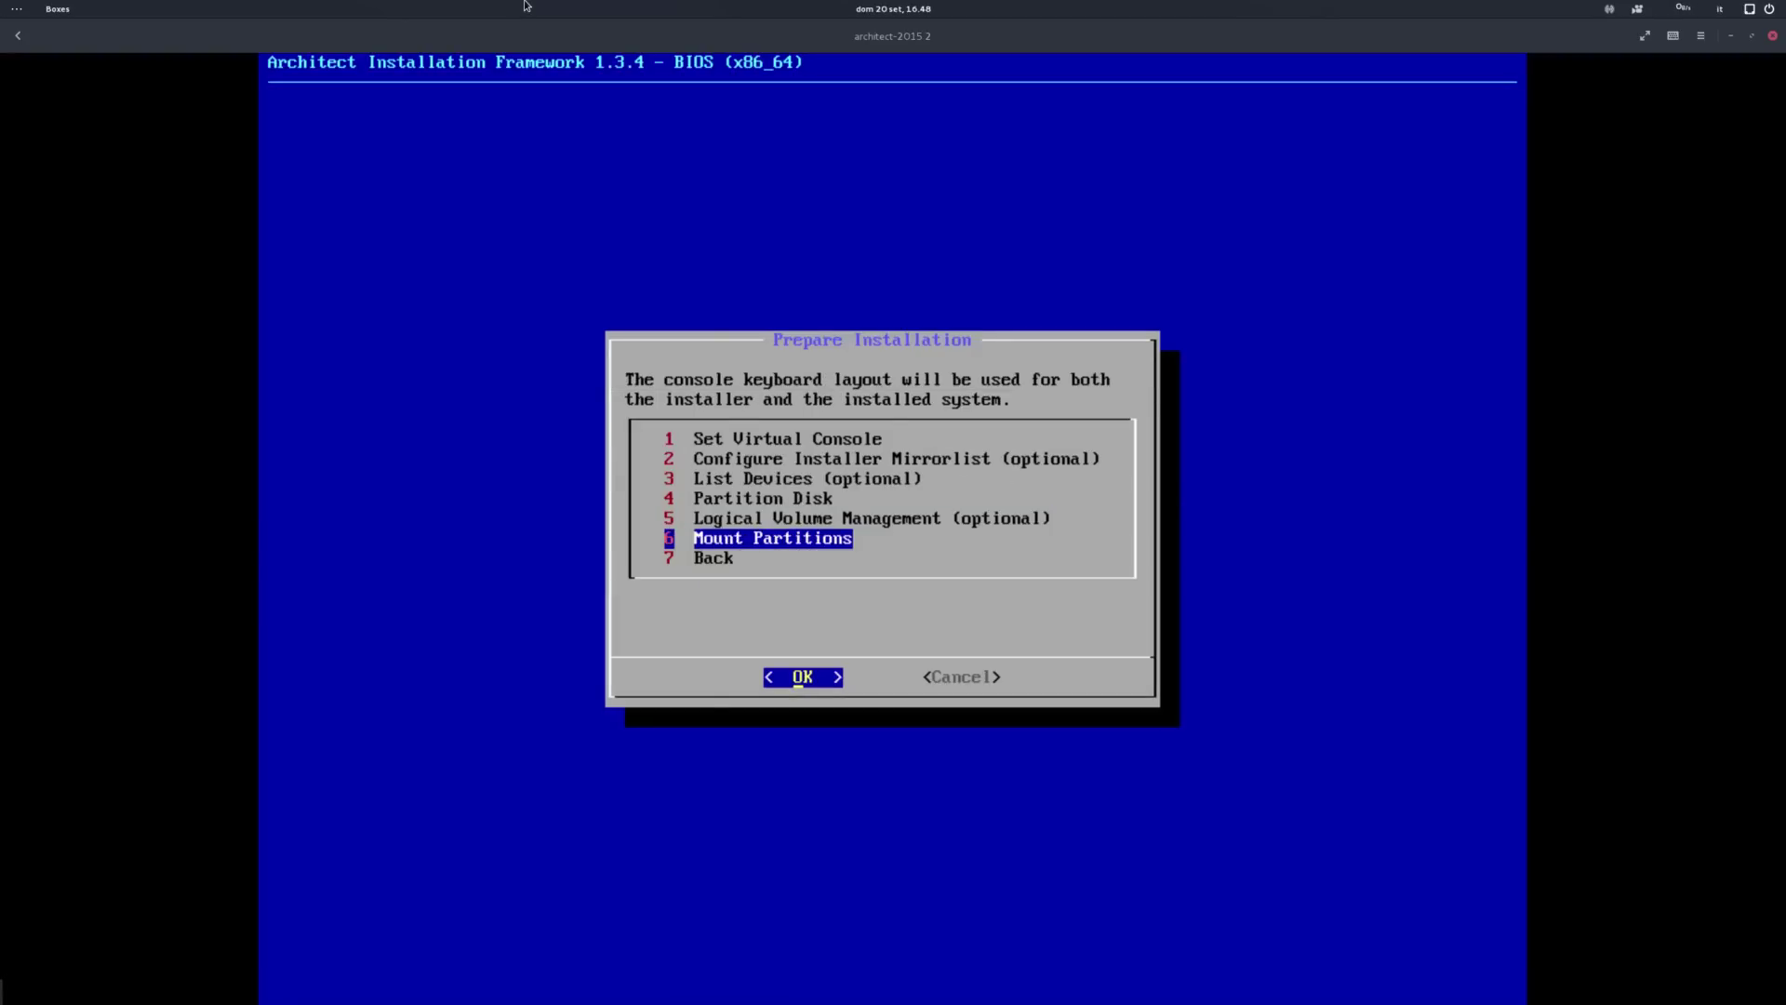
key(Return)
key(Return)
key(Down)
key(Down)
key(Down)
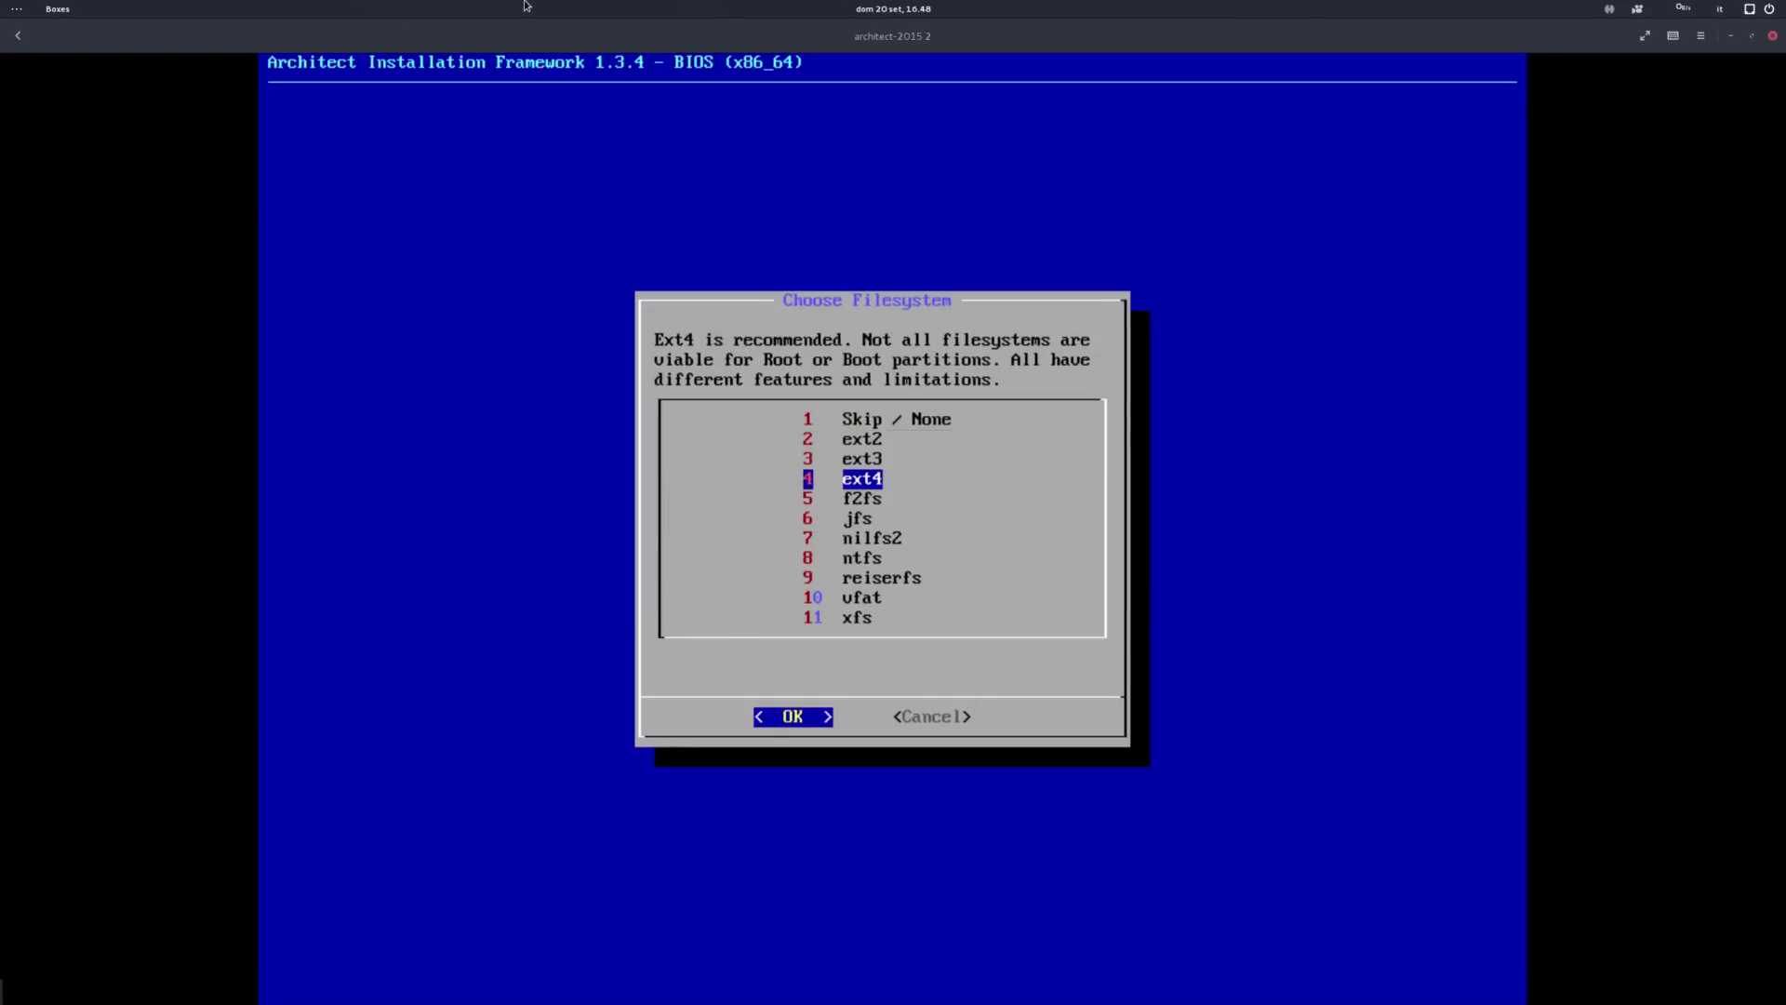
key(Return)
key(Return)
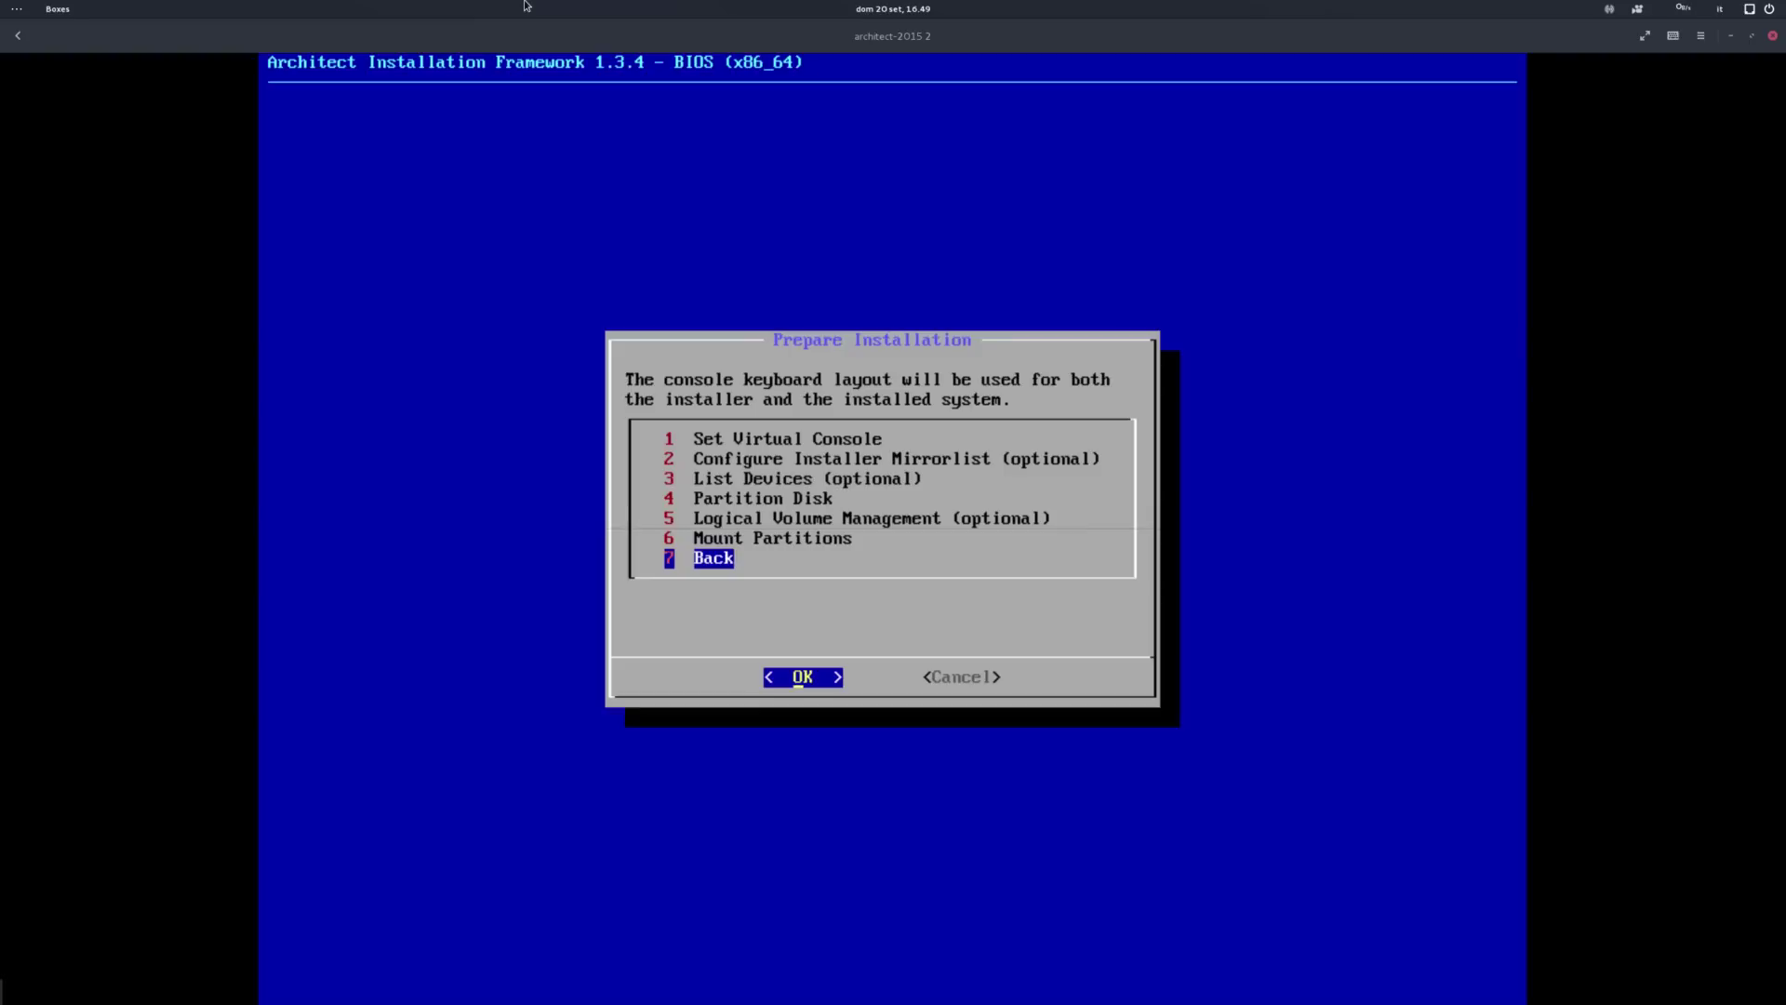
Step: Go back to the main menu and refresh the pacman keys under Install Base
key(Return)
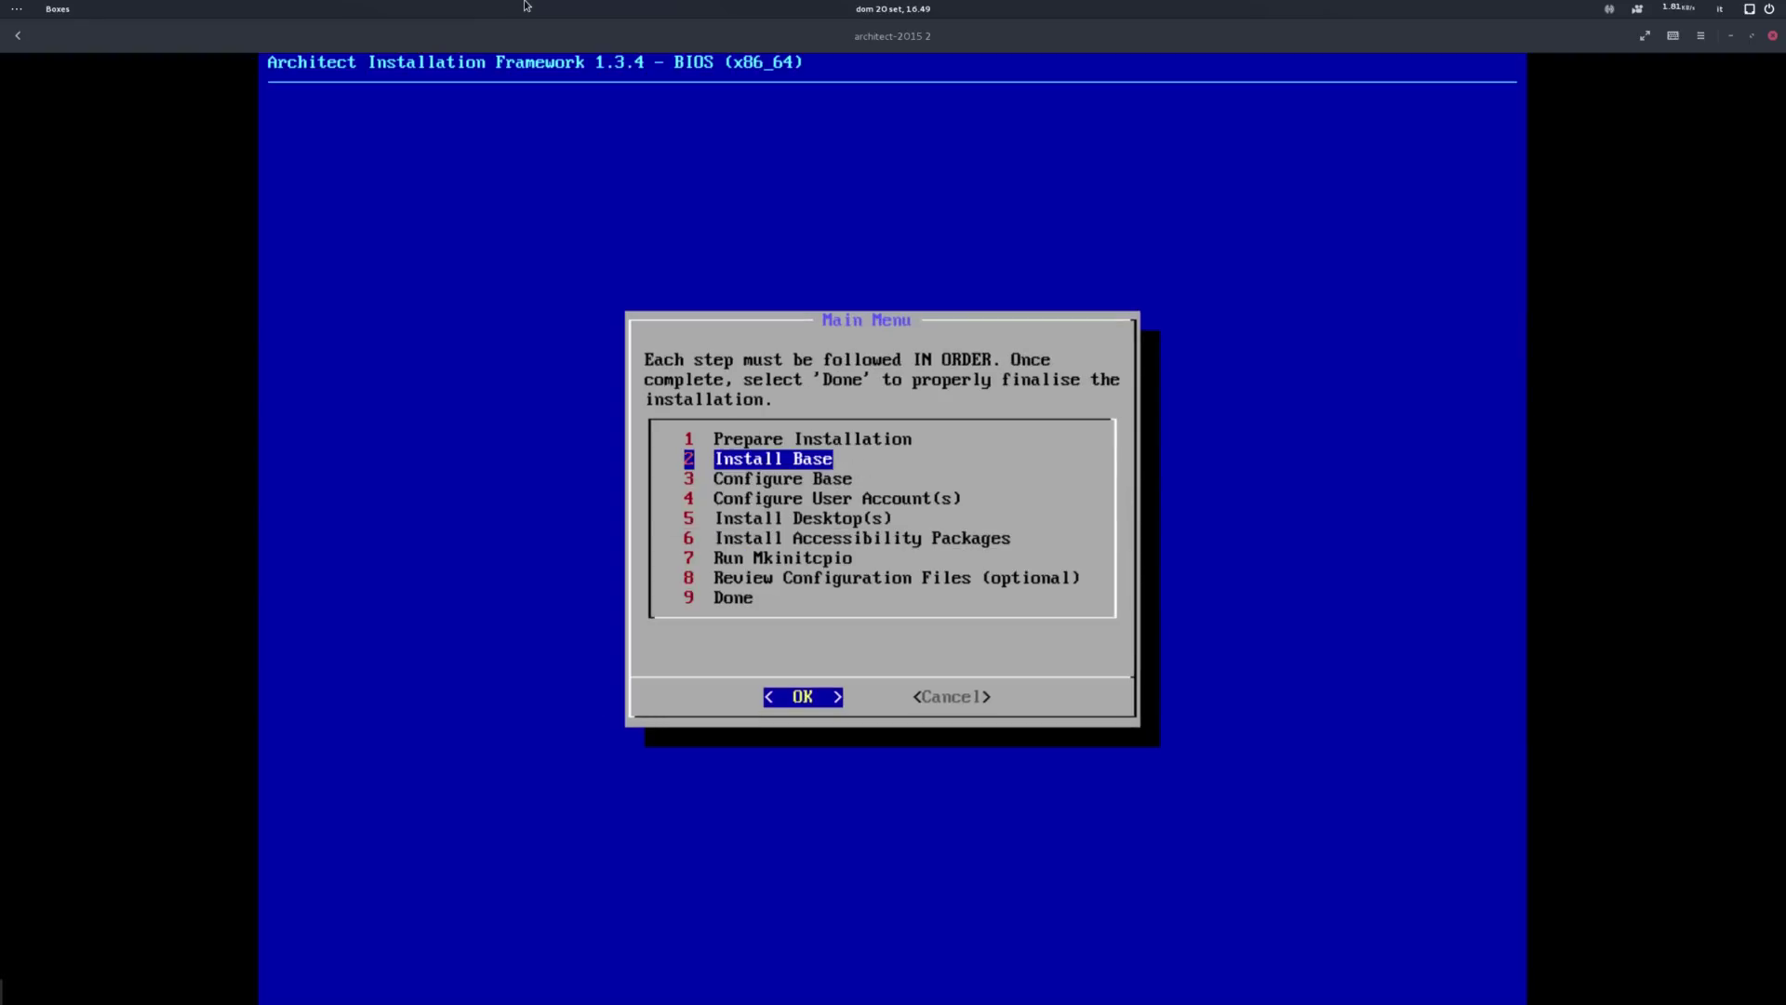
key(Return)
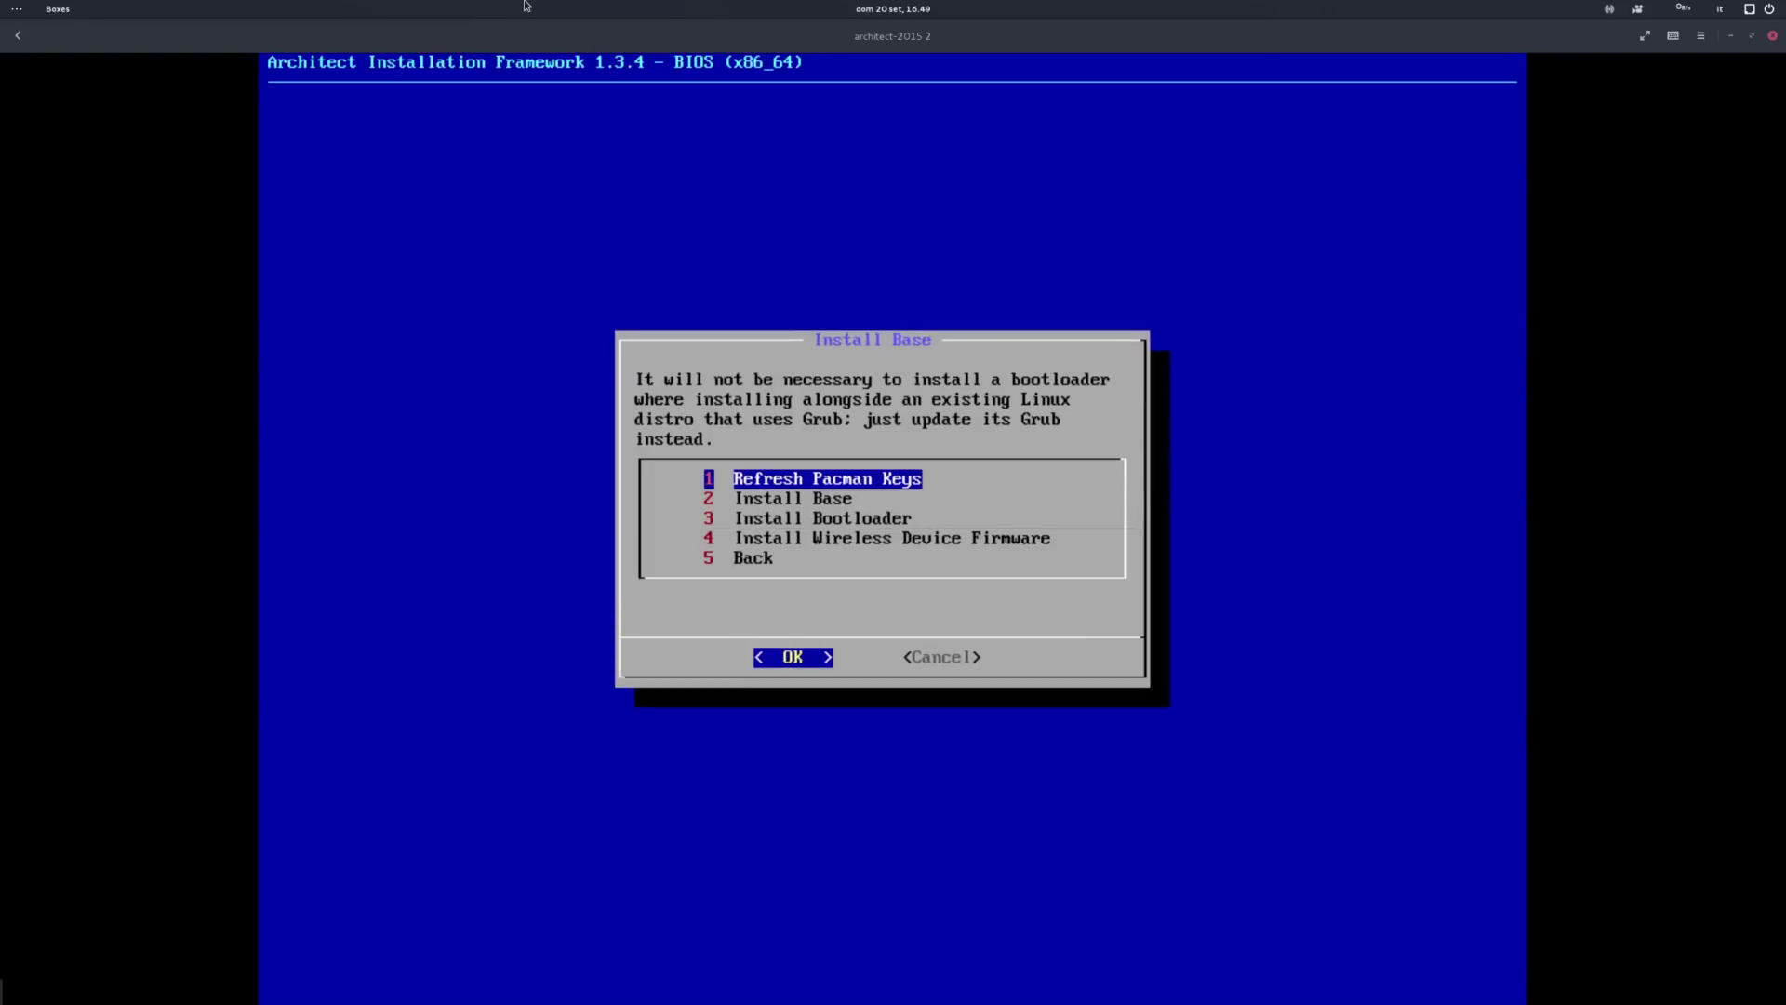
key(Down)
key(Down)
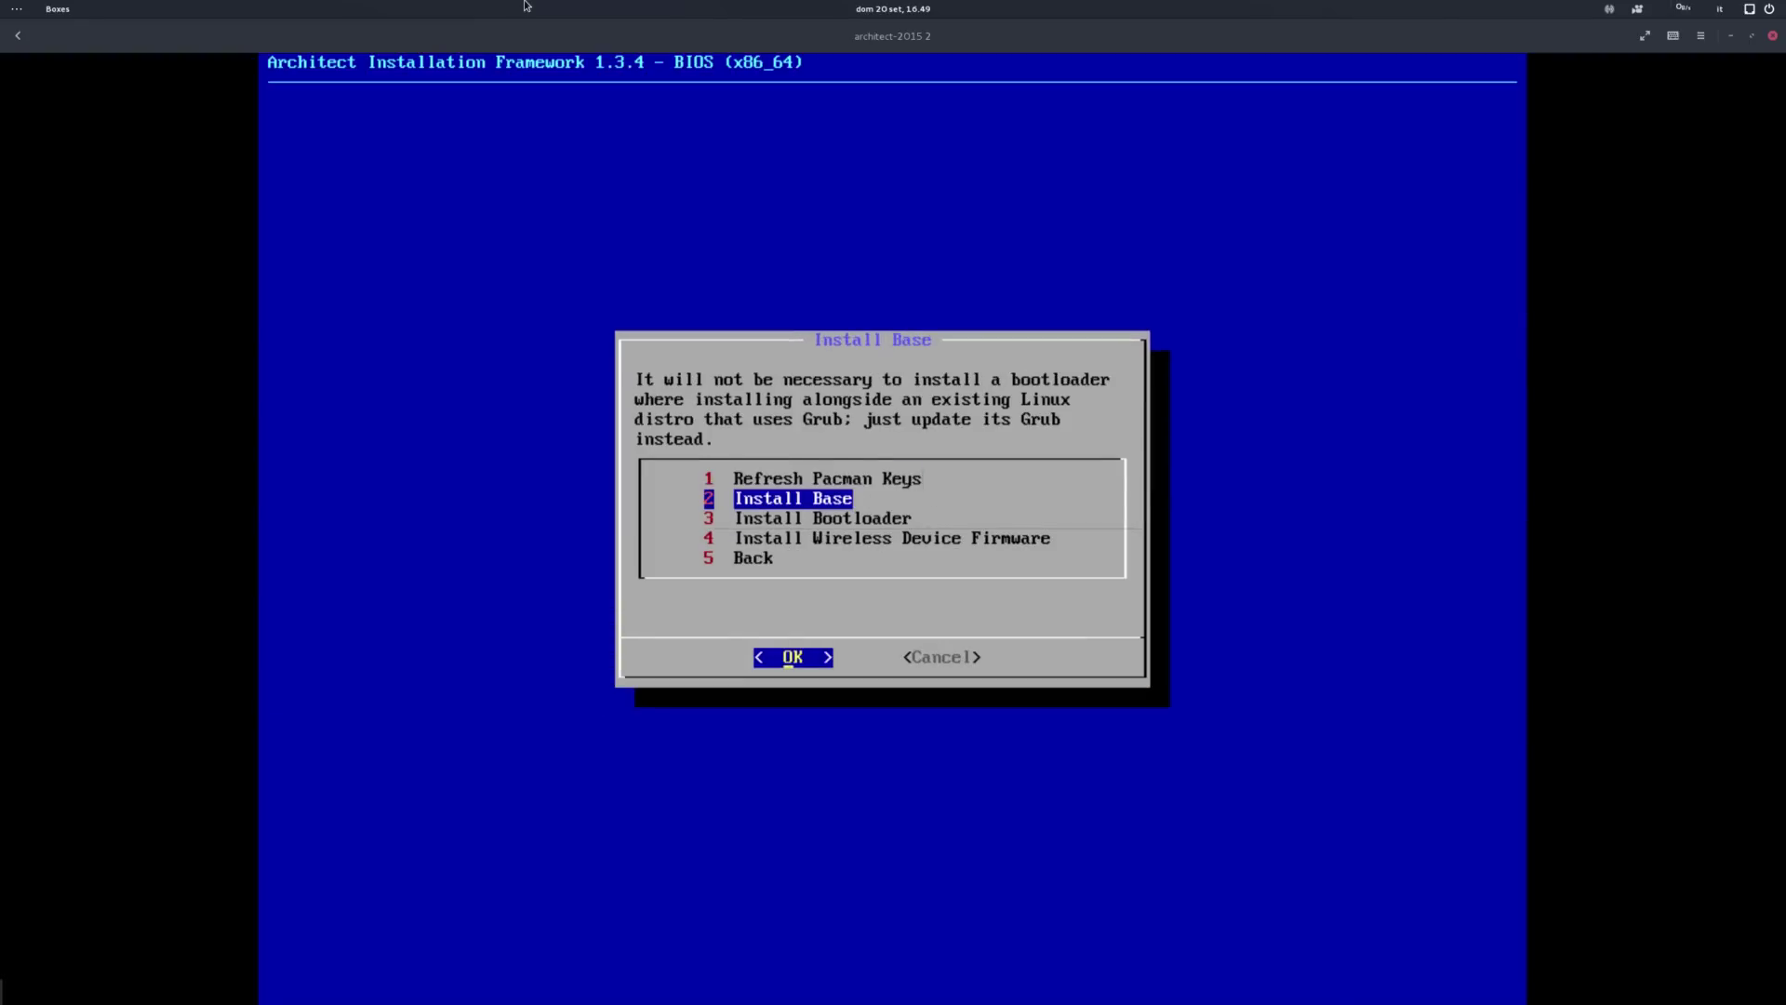
key(Up)
key(Up)
key(Return)
key(Return)
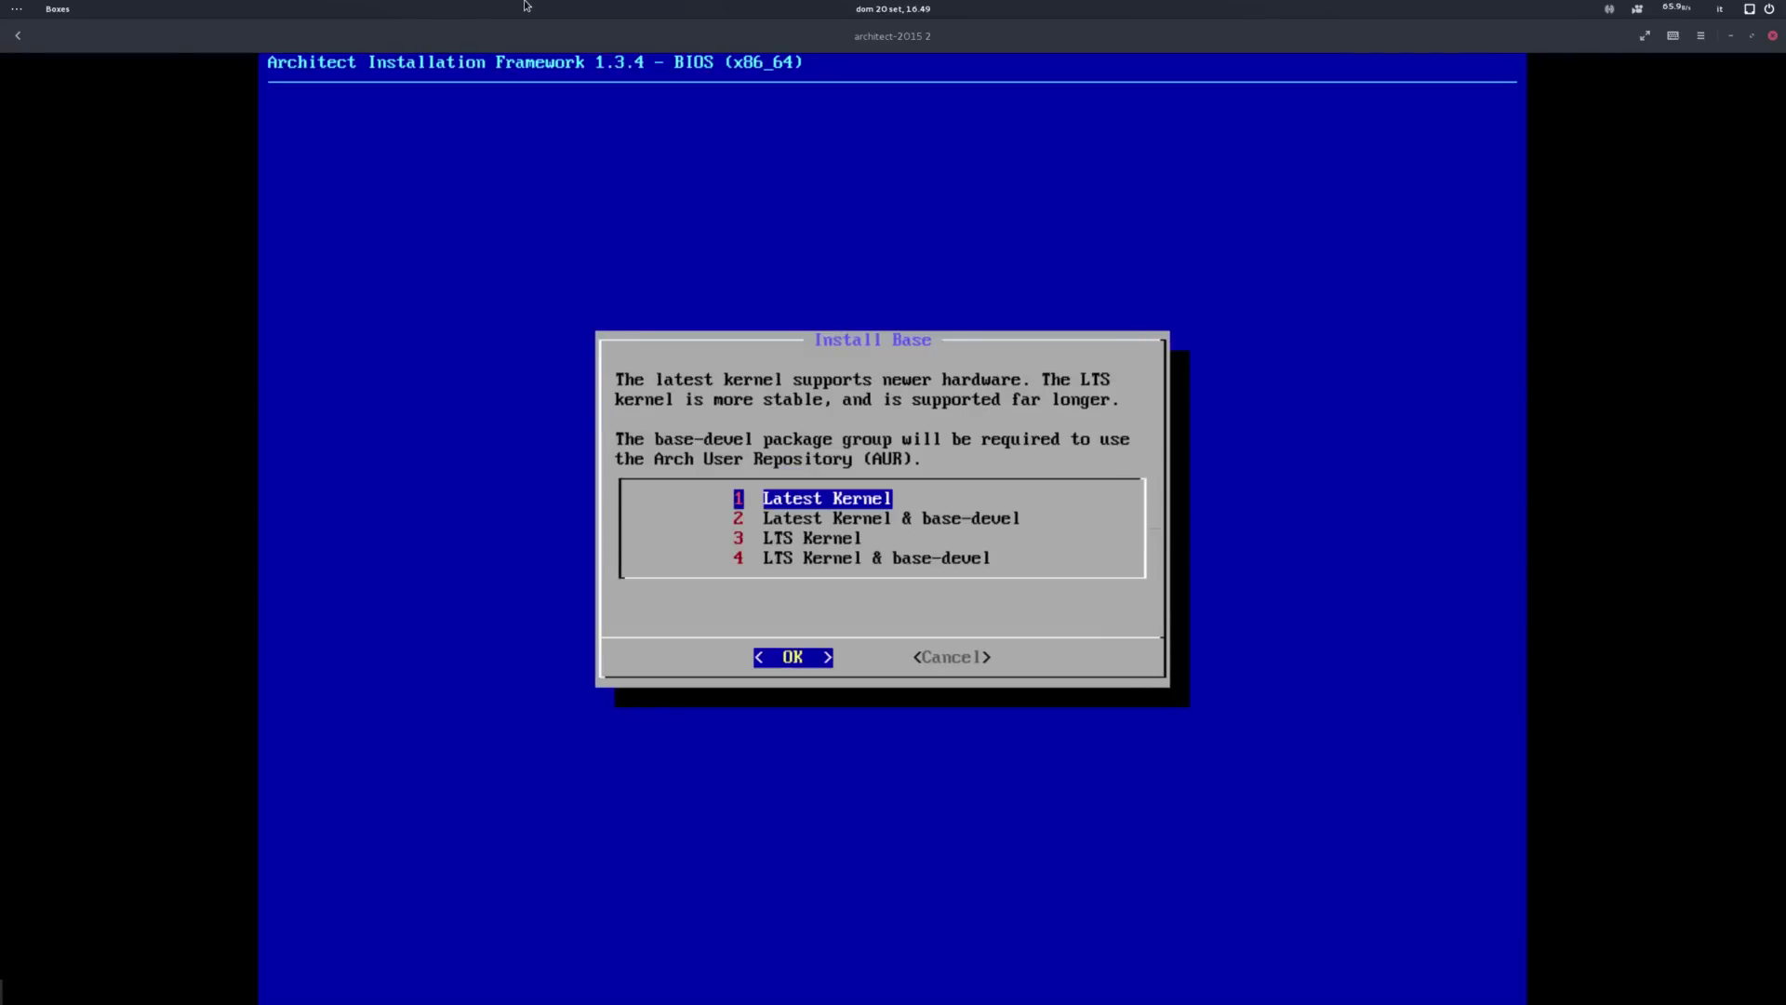
Step: Install the base system with the 'Latest Kernel & base-devel' option
key(Down)
key(Down)
key(Down)
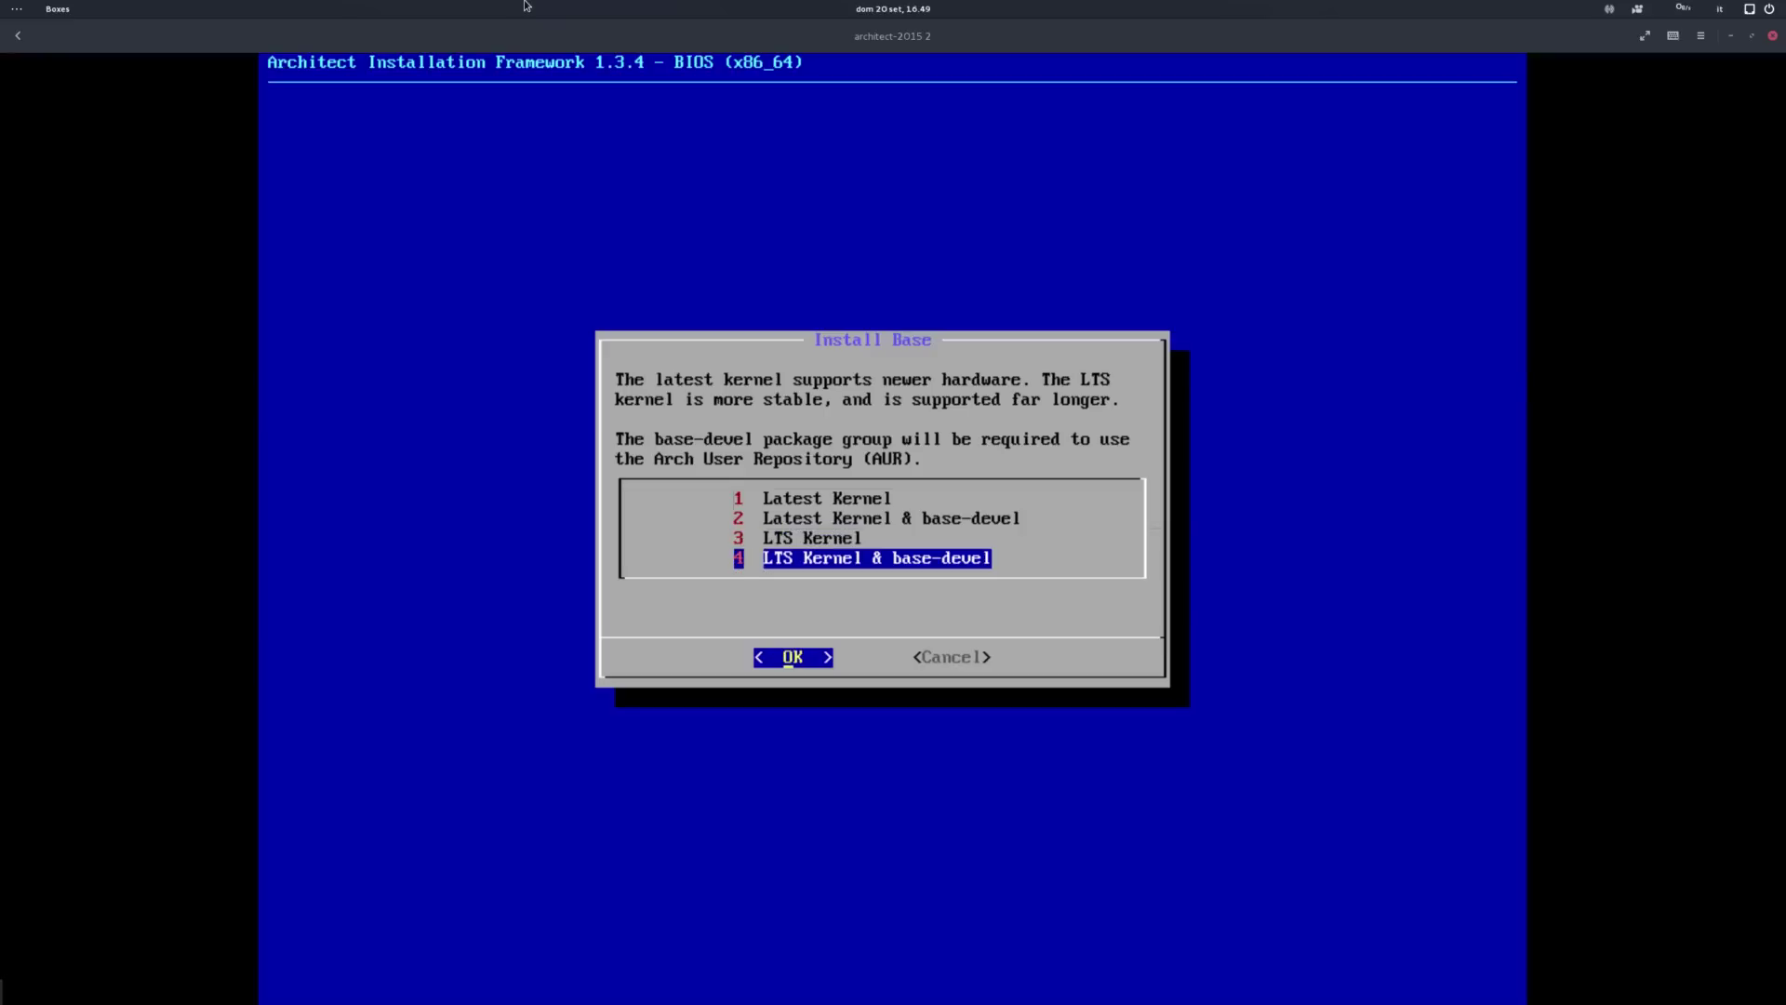
key(Up)
key(Up)
key(Up)
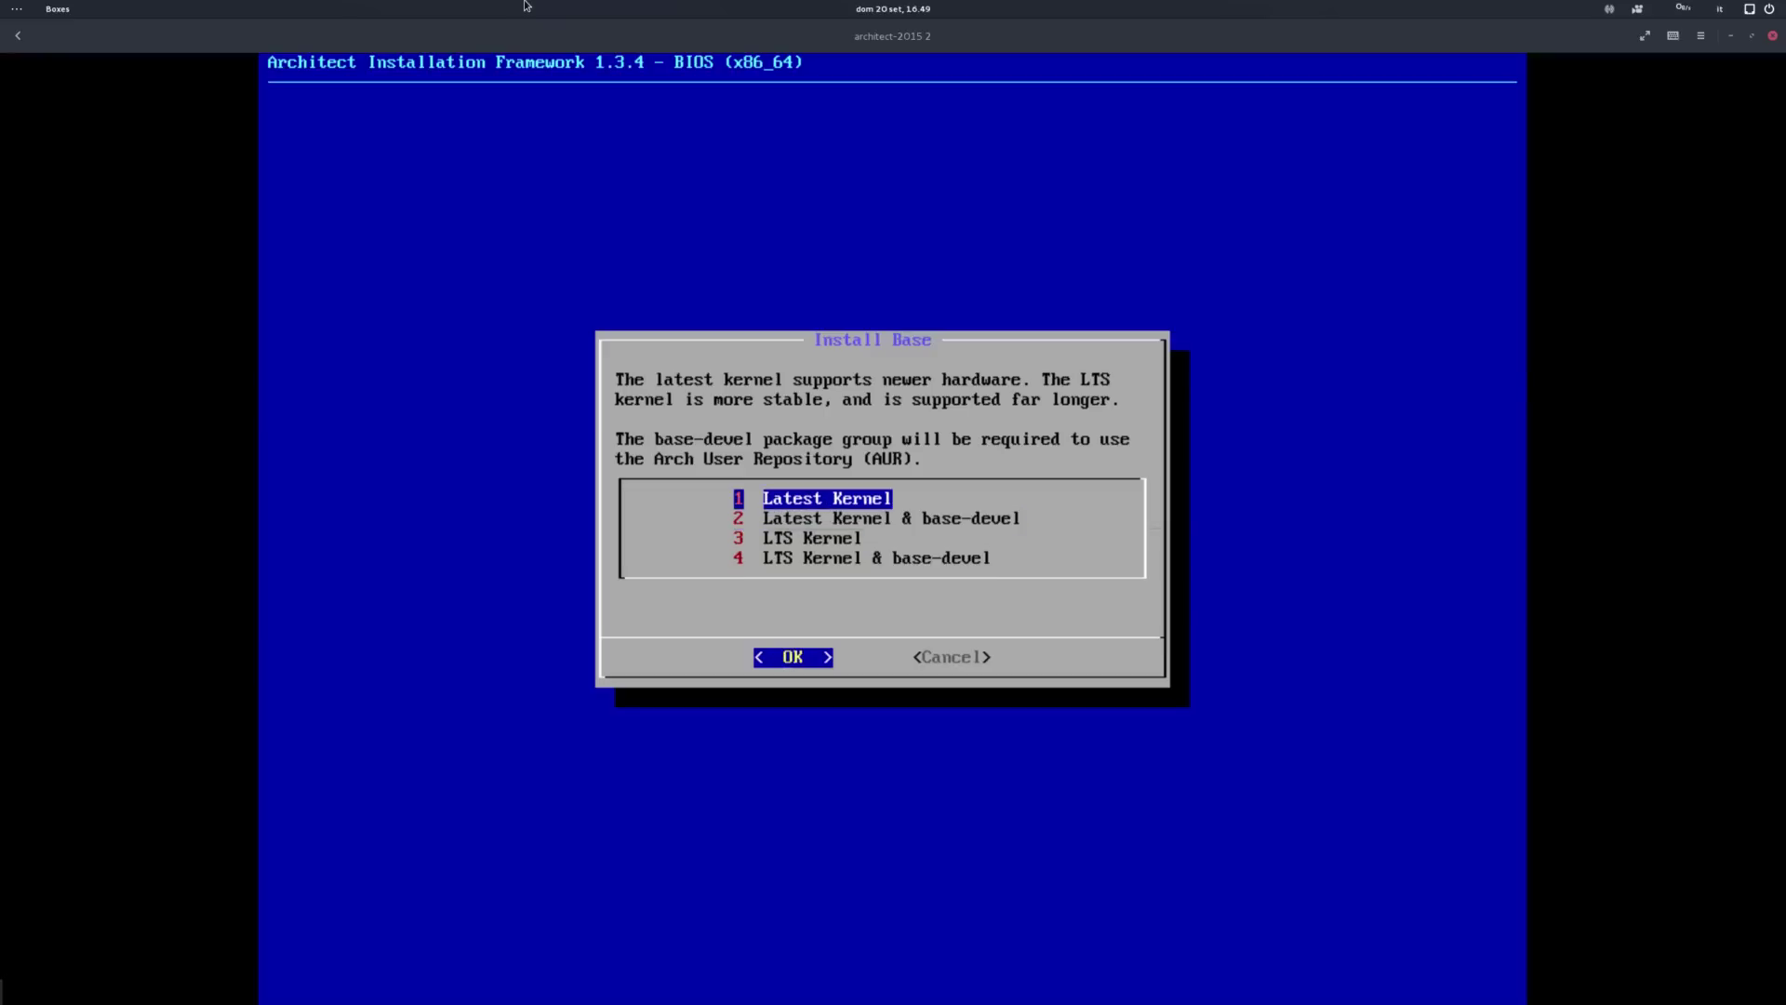
key(Down)
key(Return)
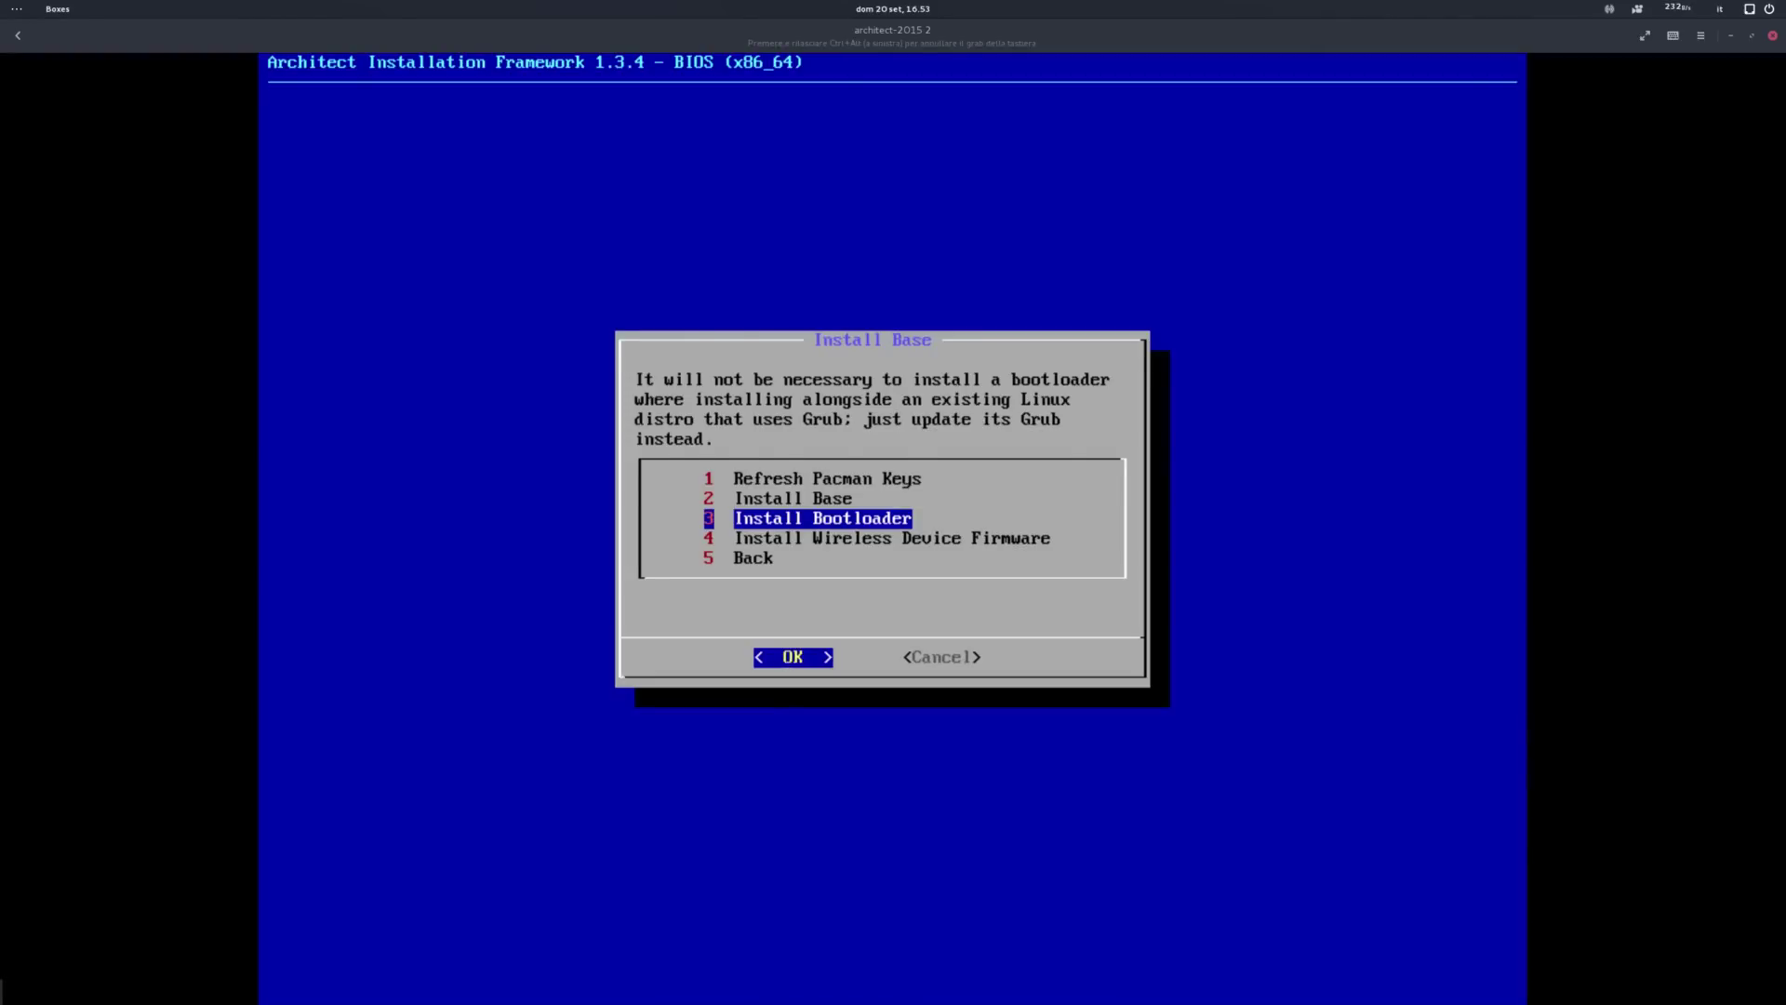
Step: Install Grub2 as the bootloader and confirm grub-install to the disk
key(Return)
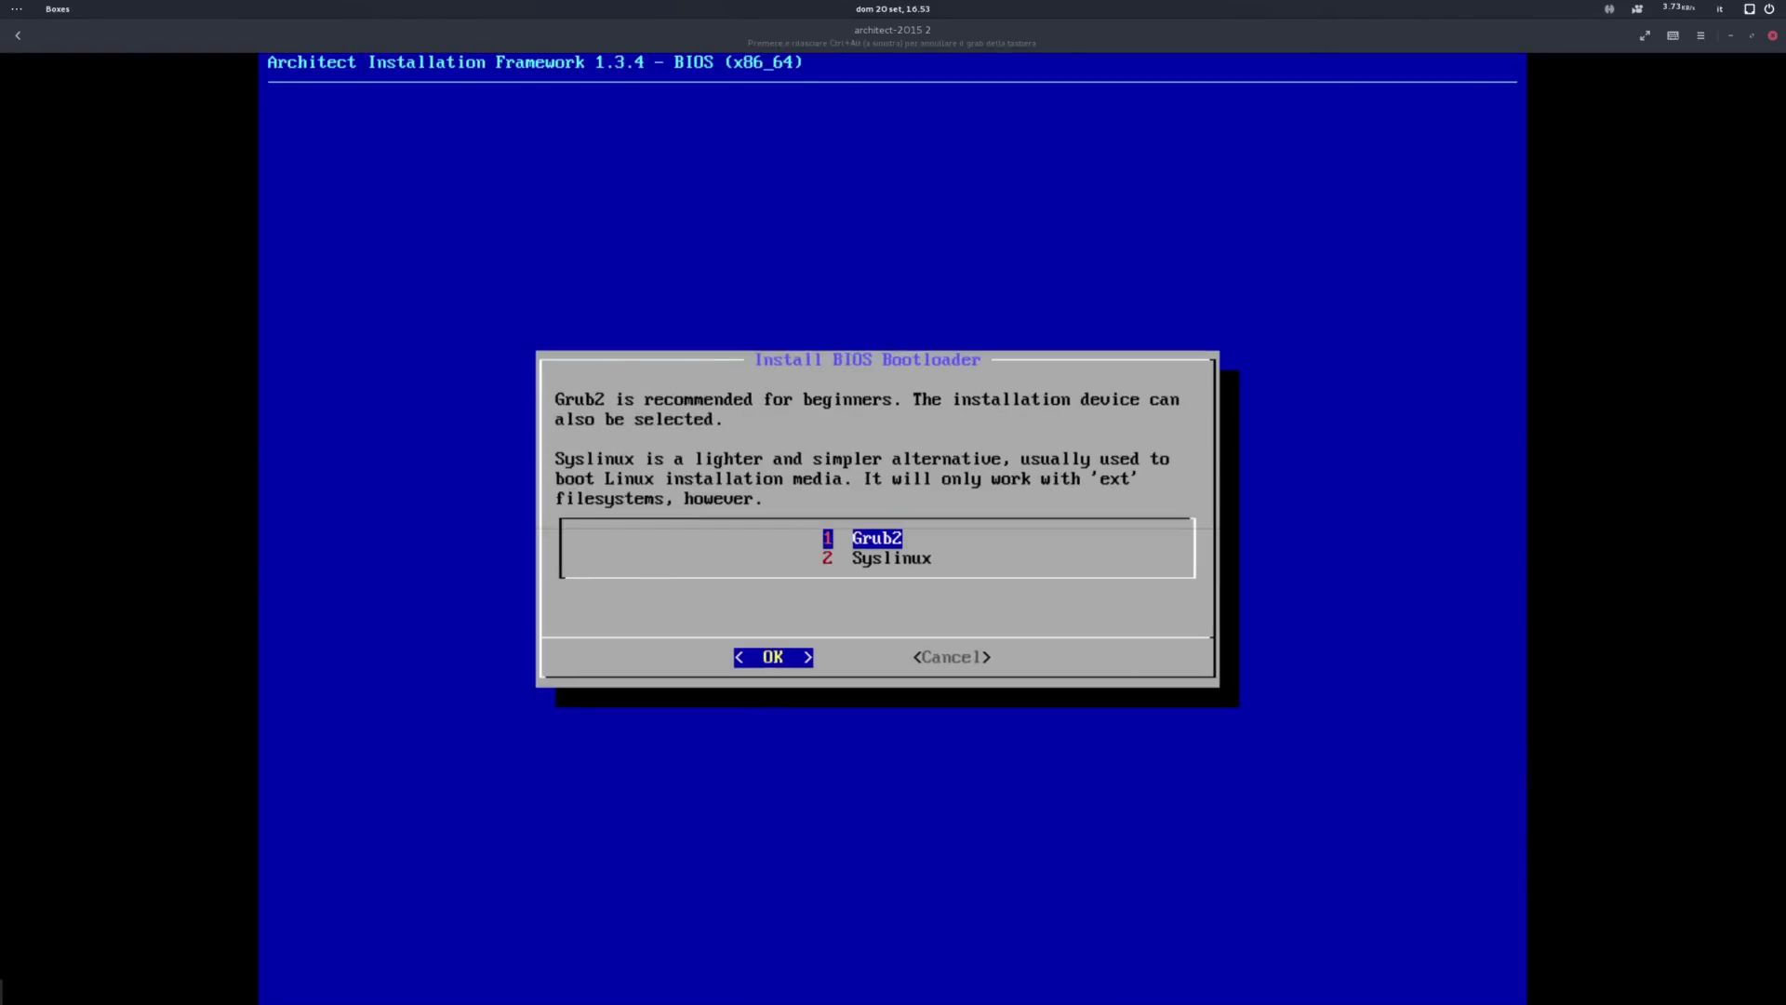
key(Down)
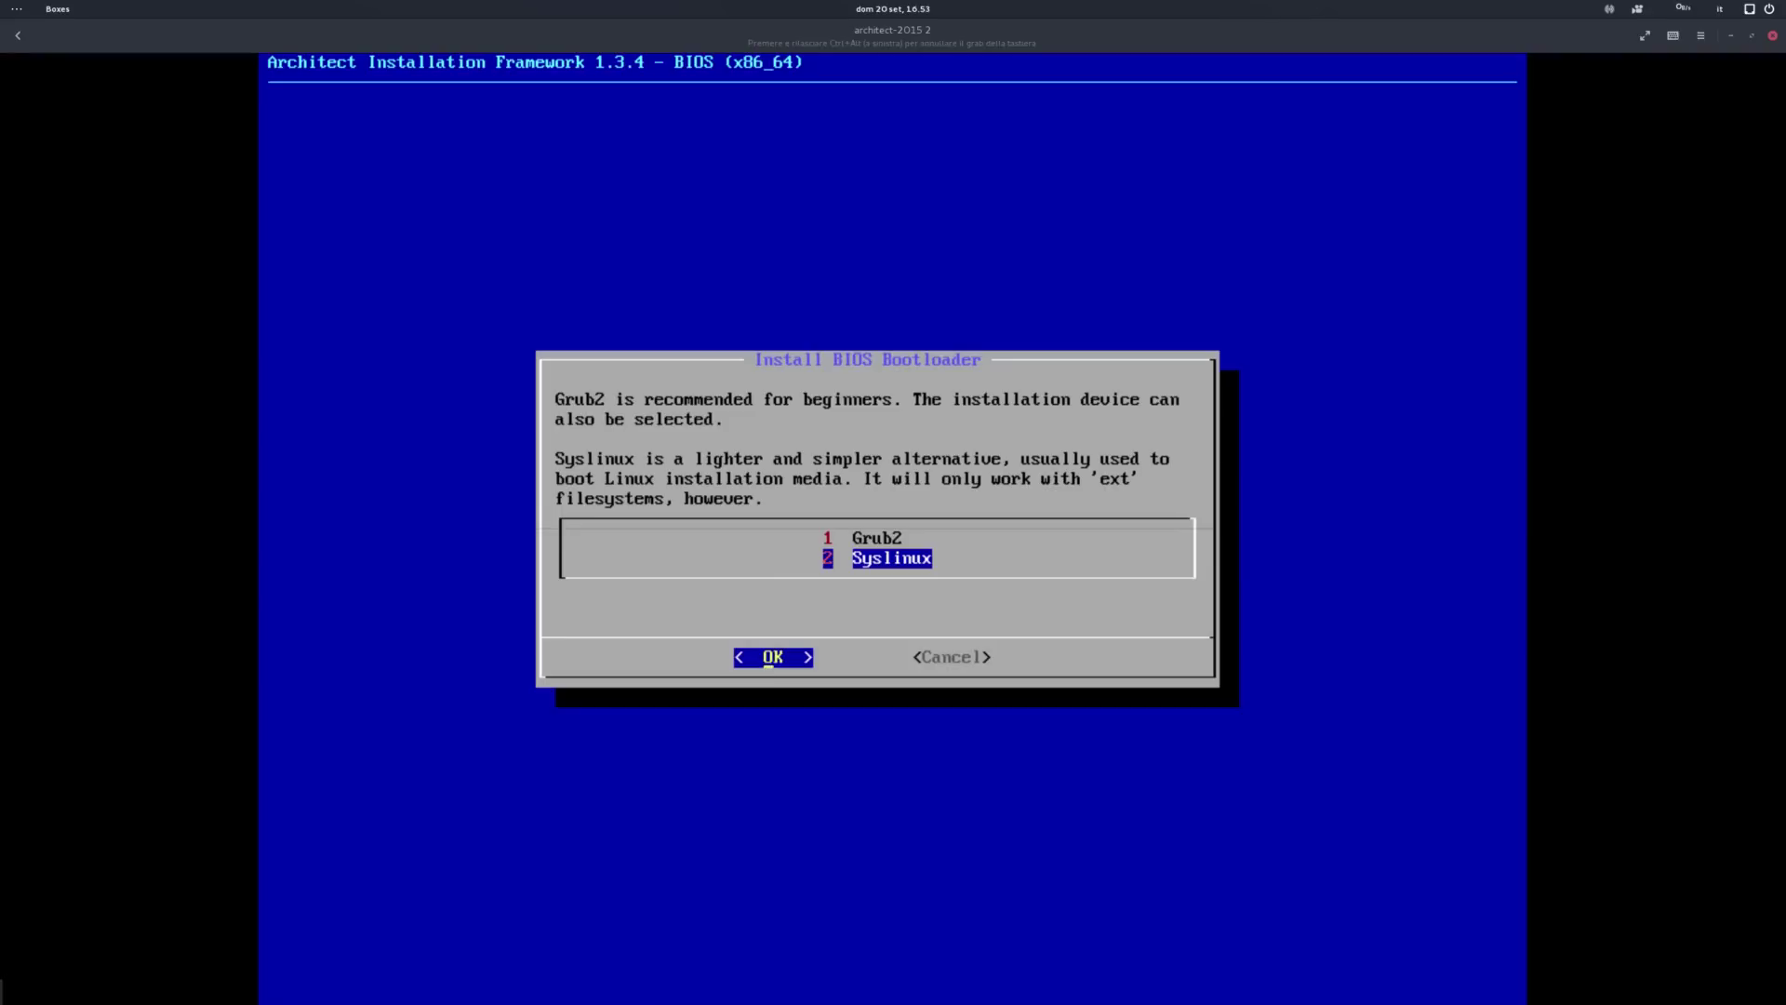
key(Up)
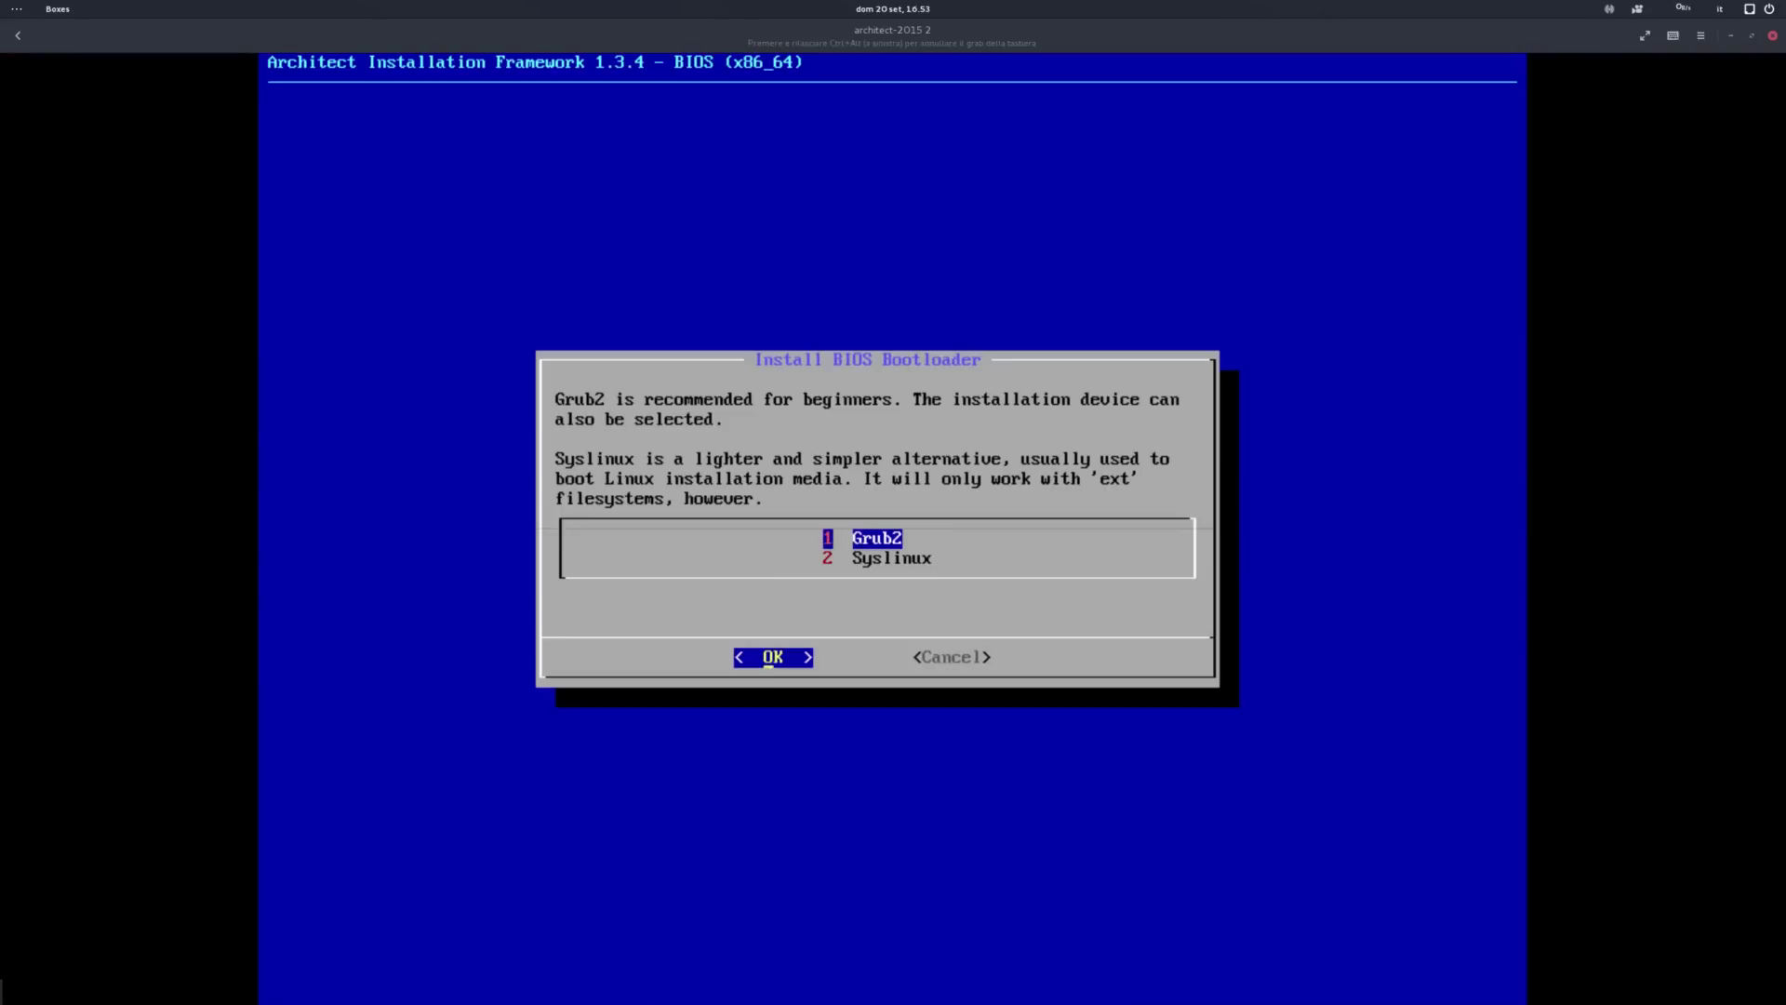
key(Down)
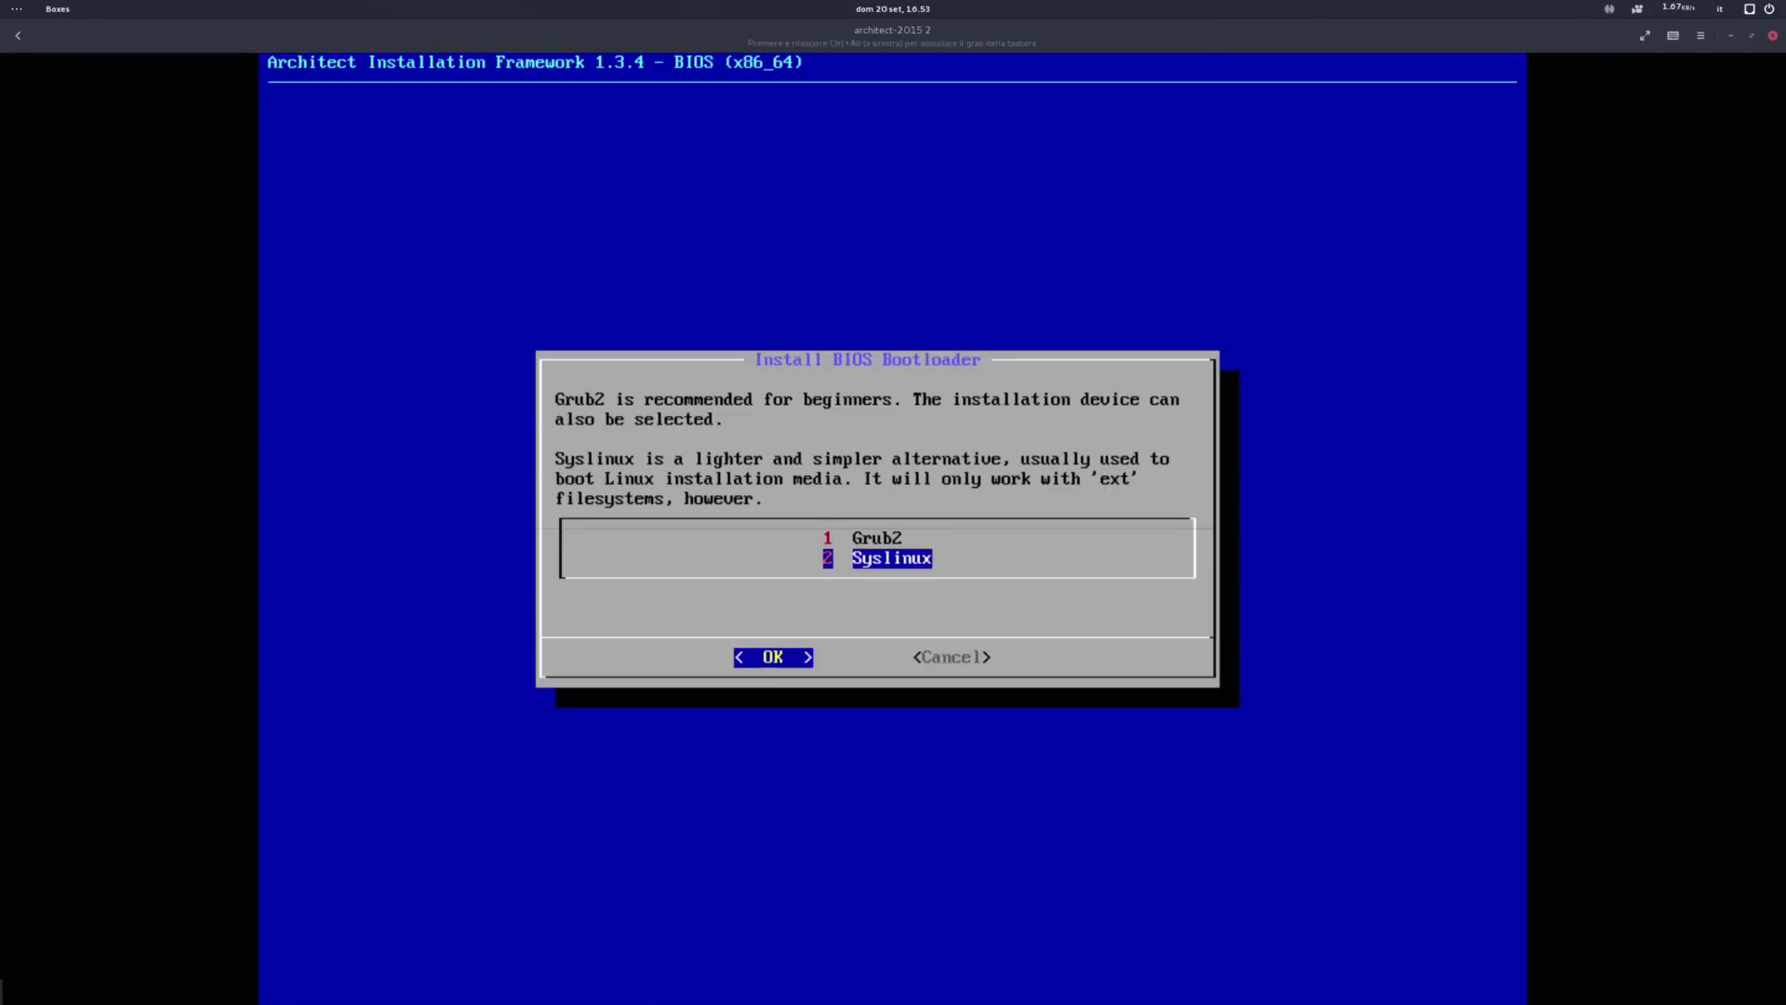
key(Up)
key(Return)
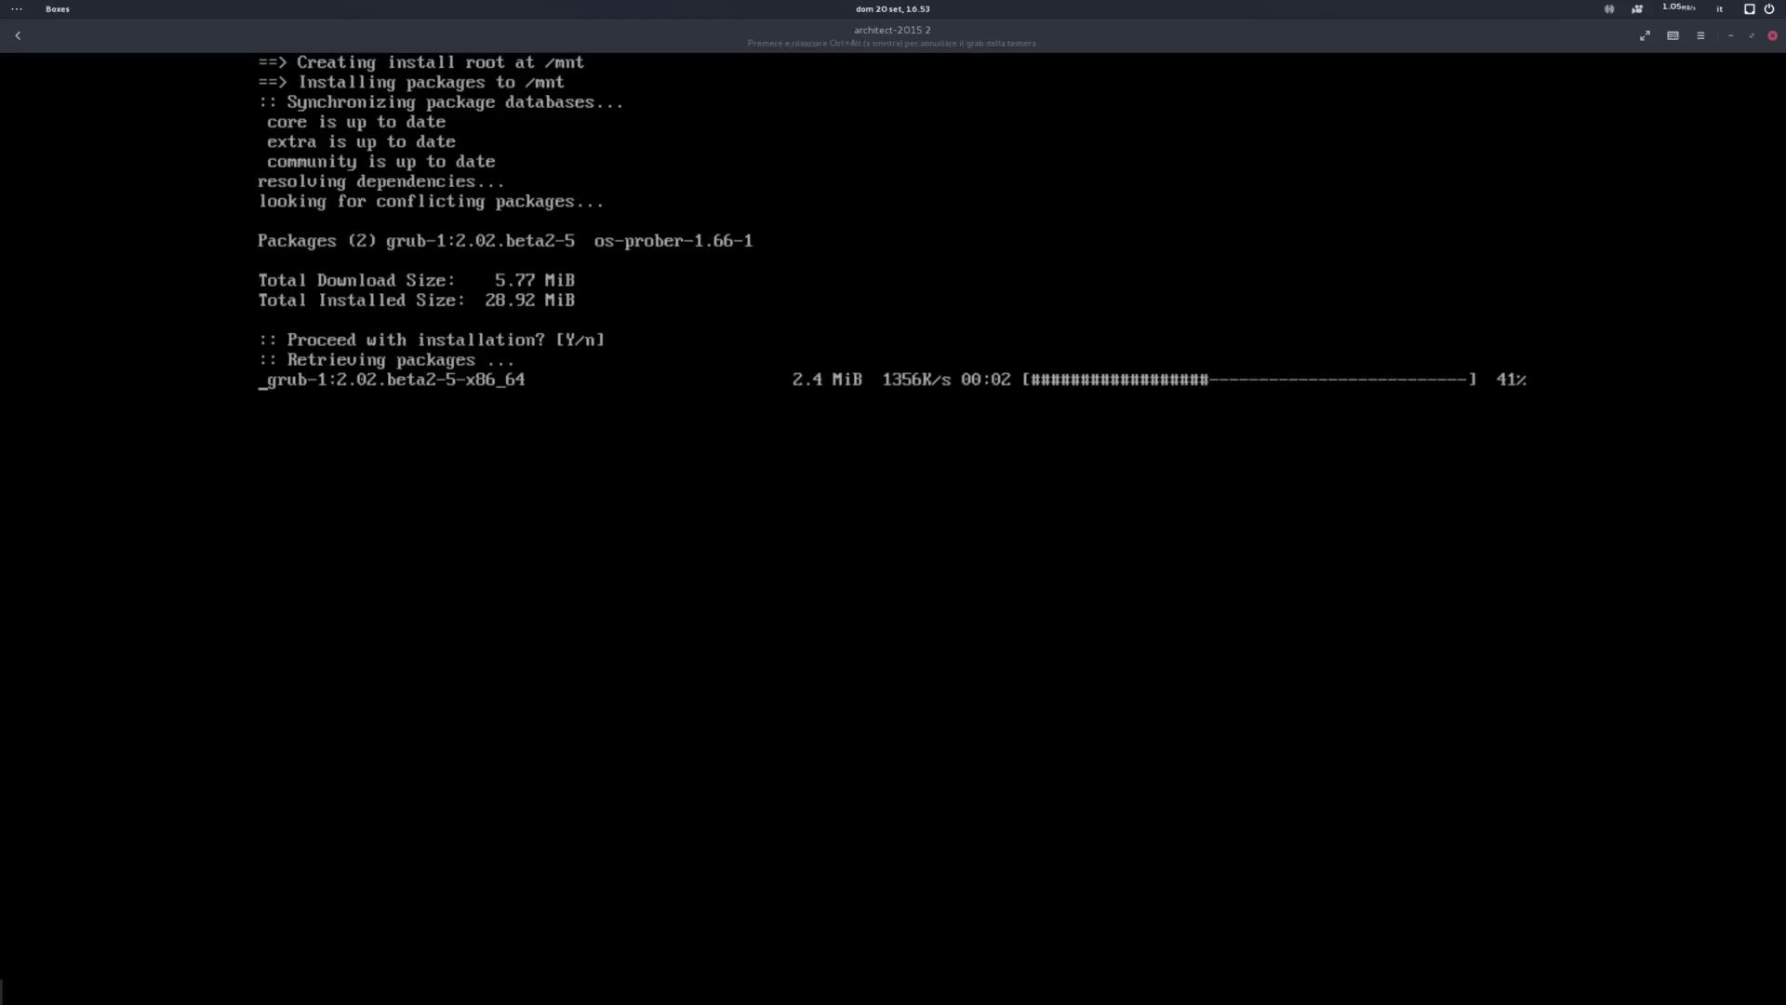
key(Return)
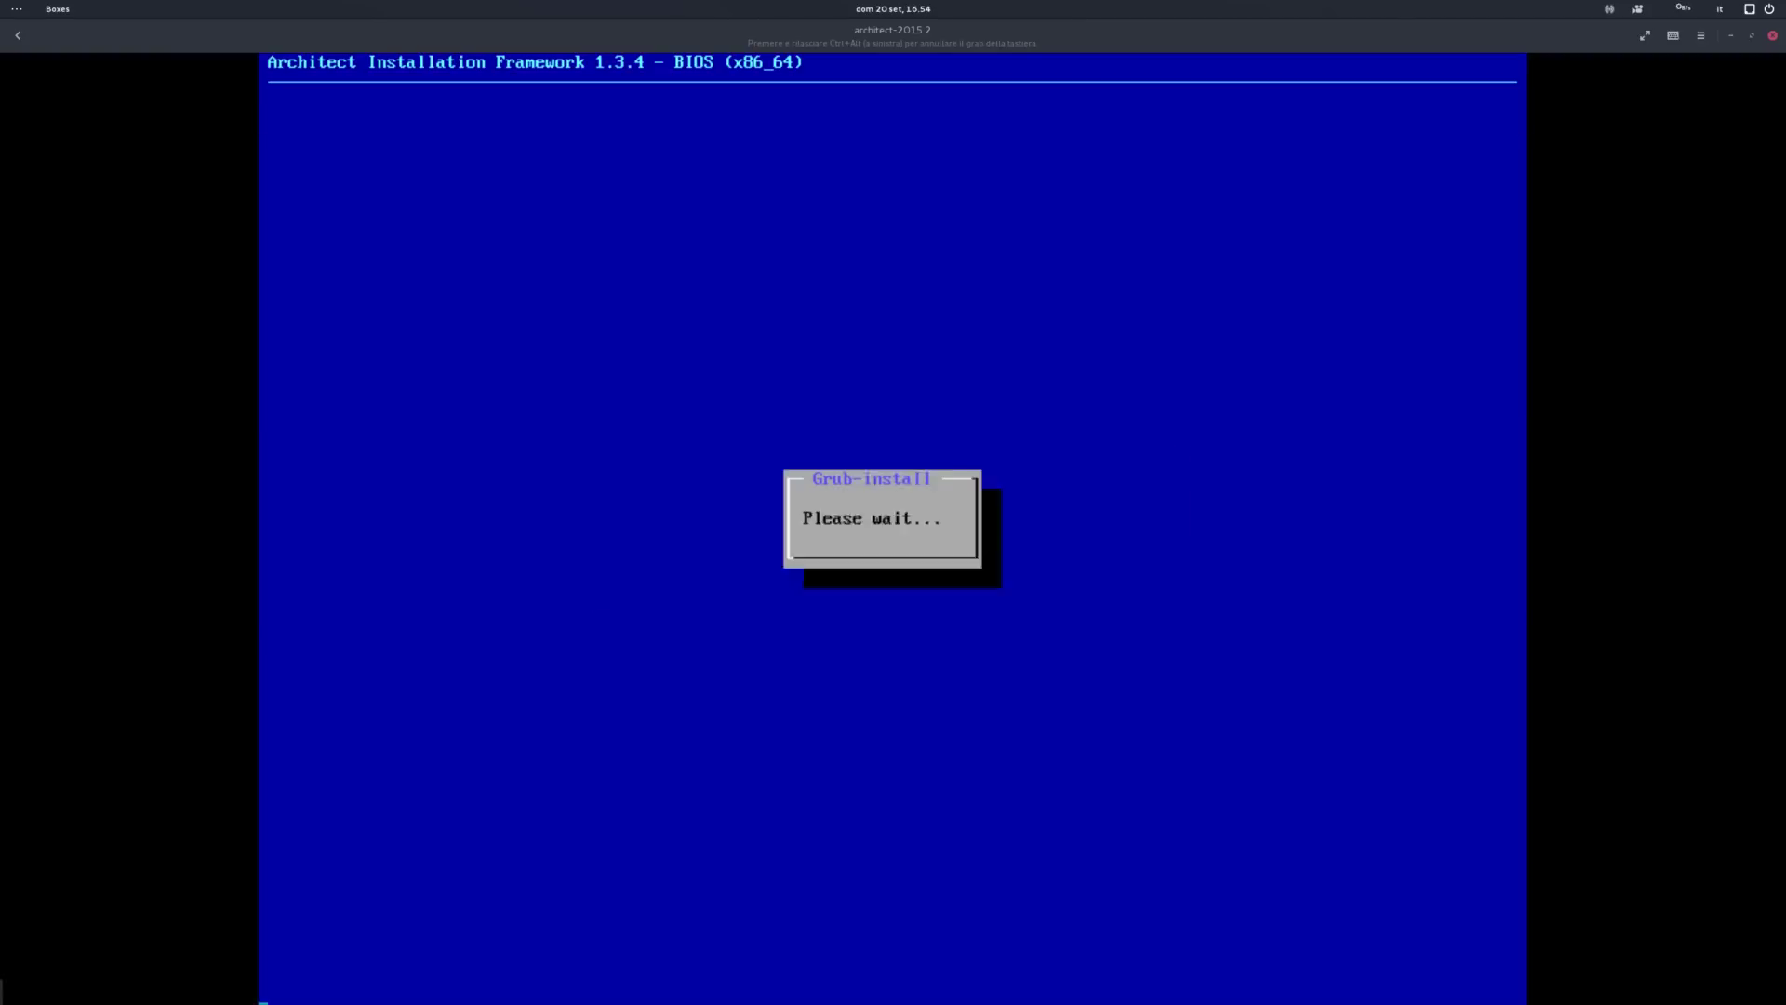
Step: Skip Wireless Device Firmware without installing any and go back to the main menu
key(Down)
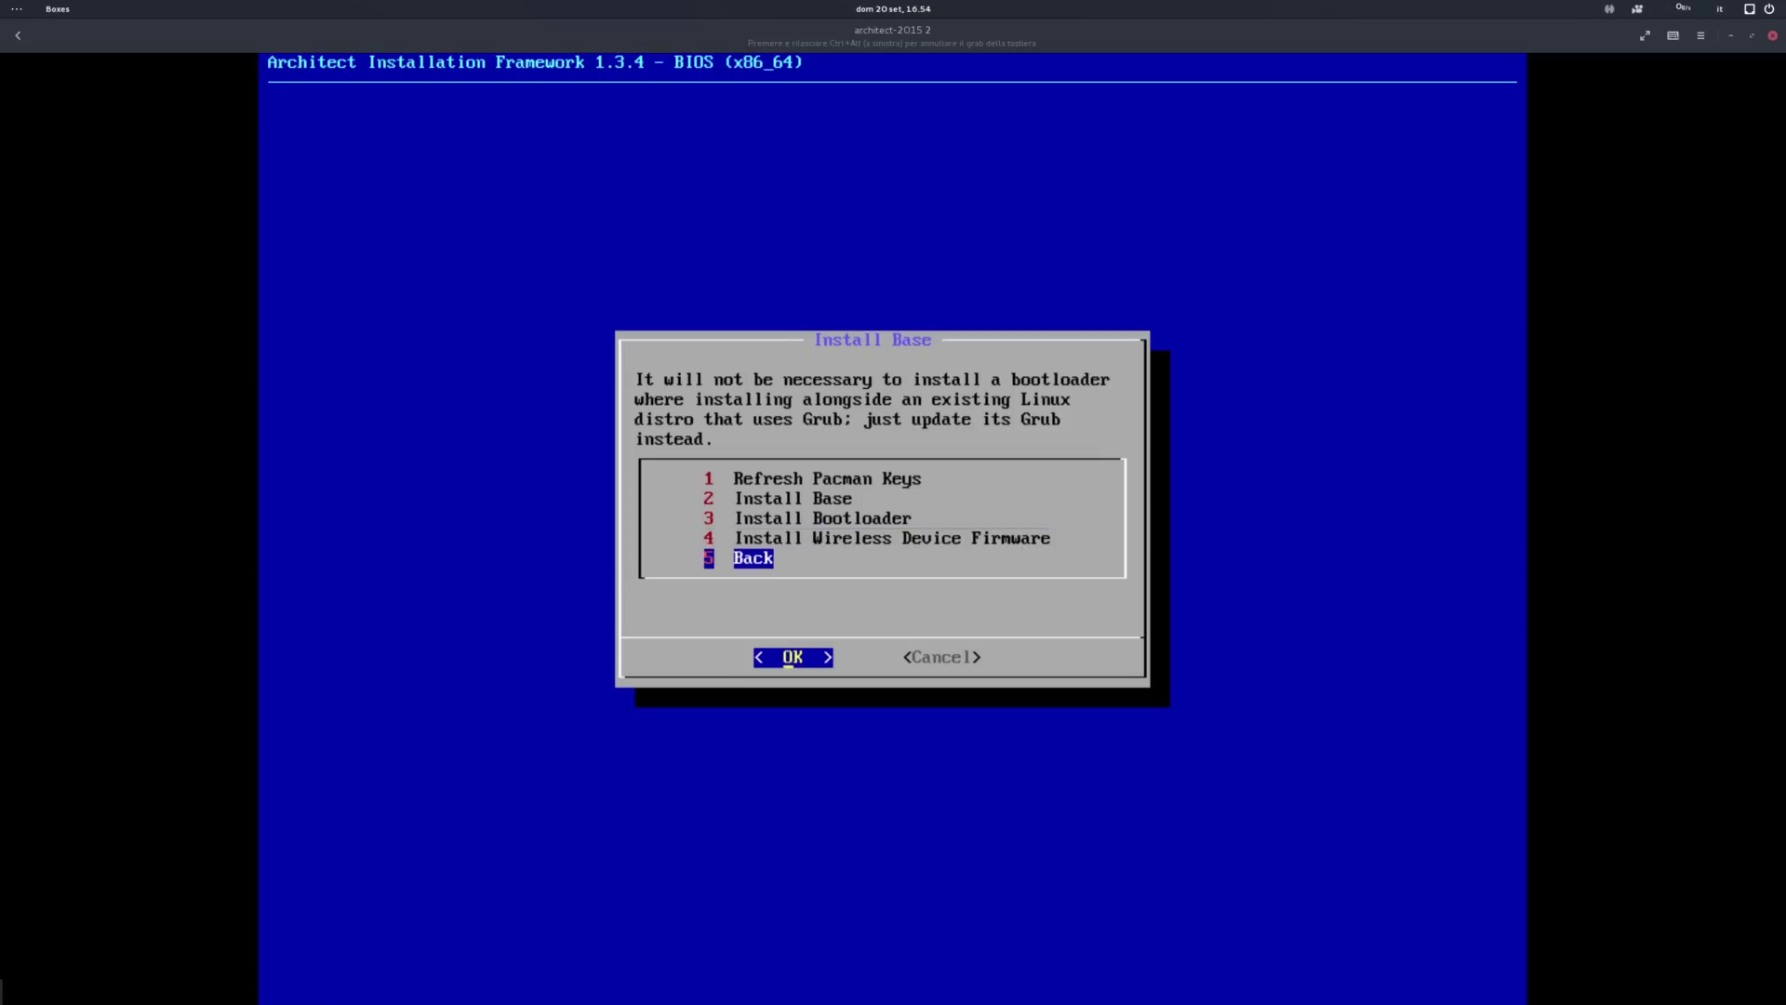
key(Up)
key(Return)
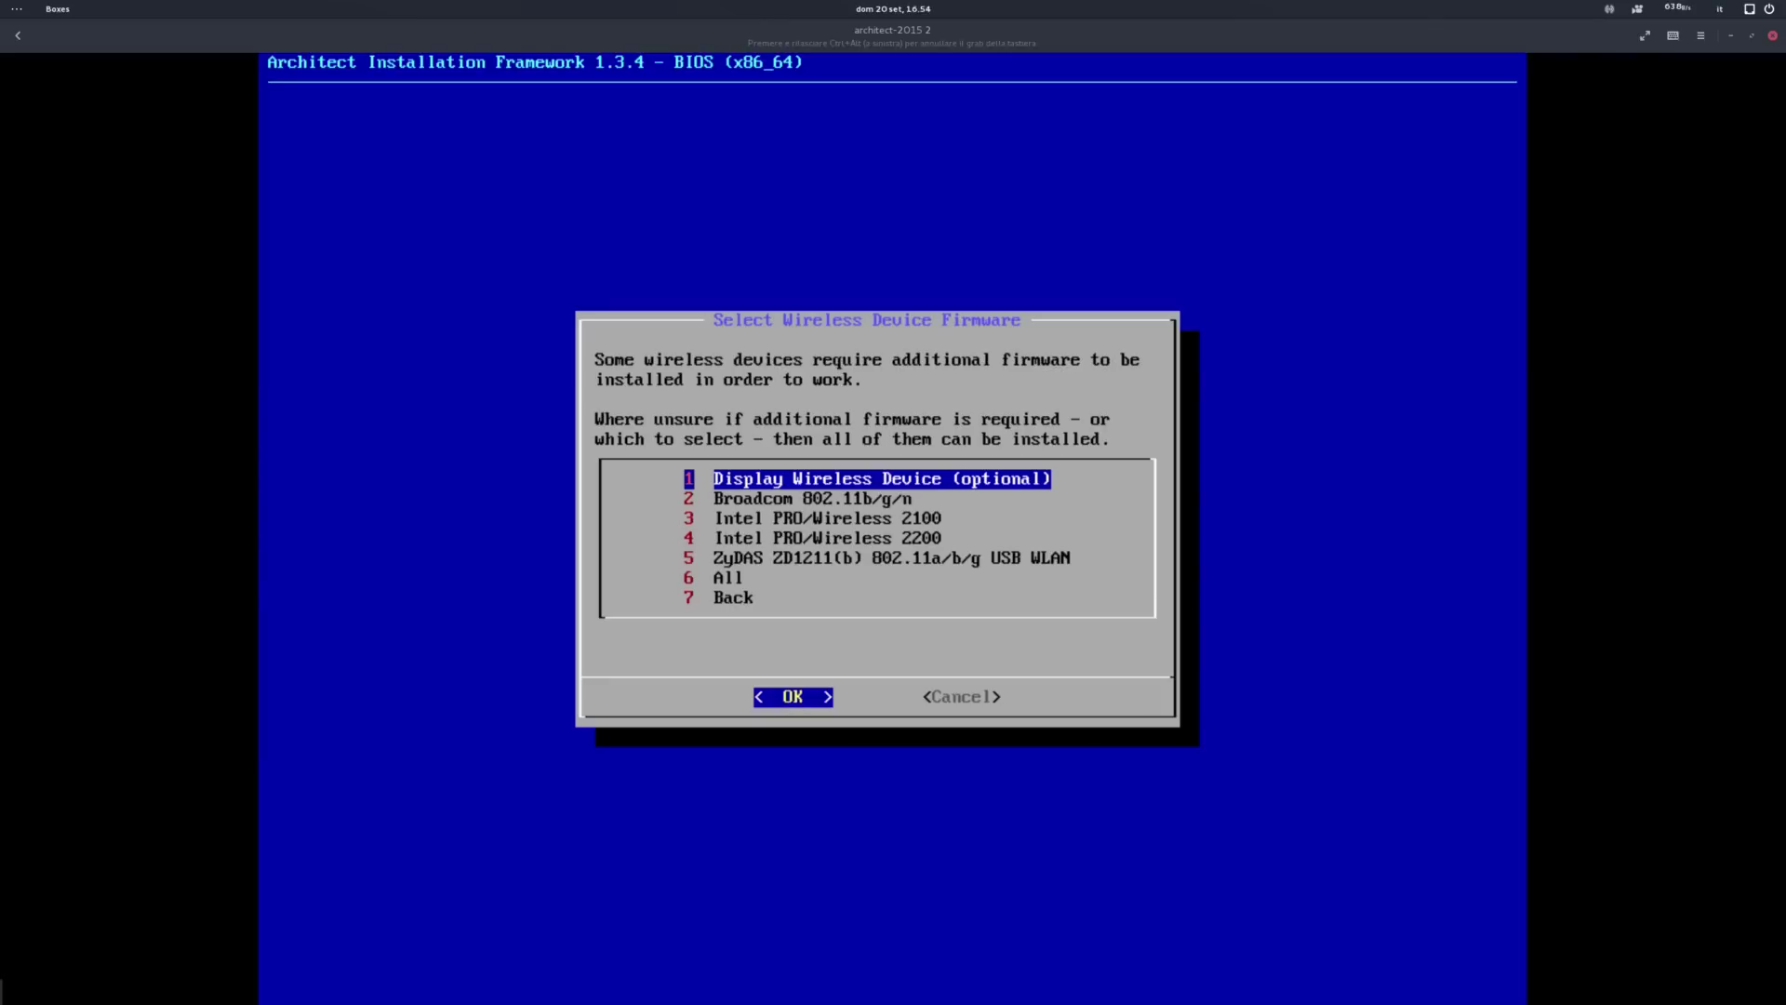
key(Down)
key(Down)
key(Down)
key(Down)
key(Down)
key(Down)
key(Return)
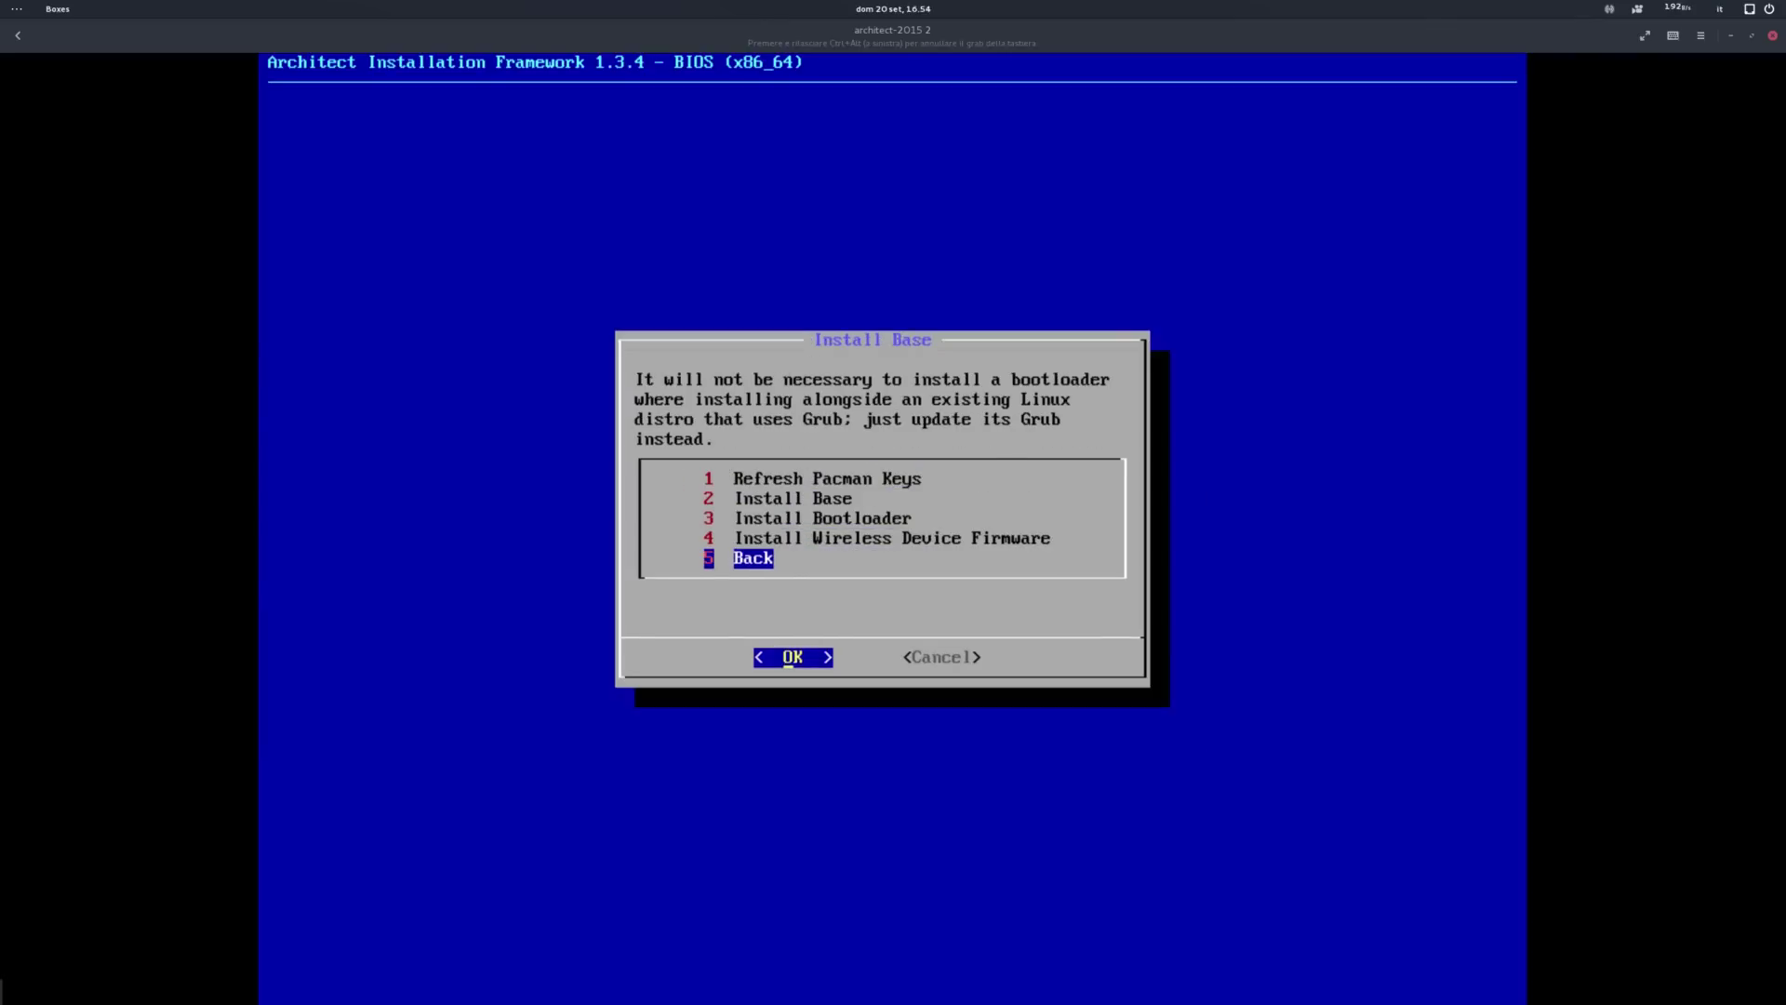
key(Up)
key(Return)
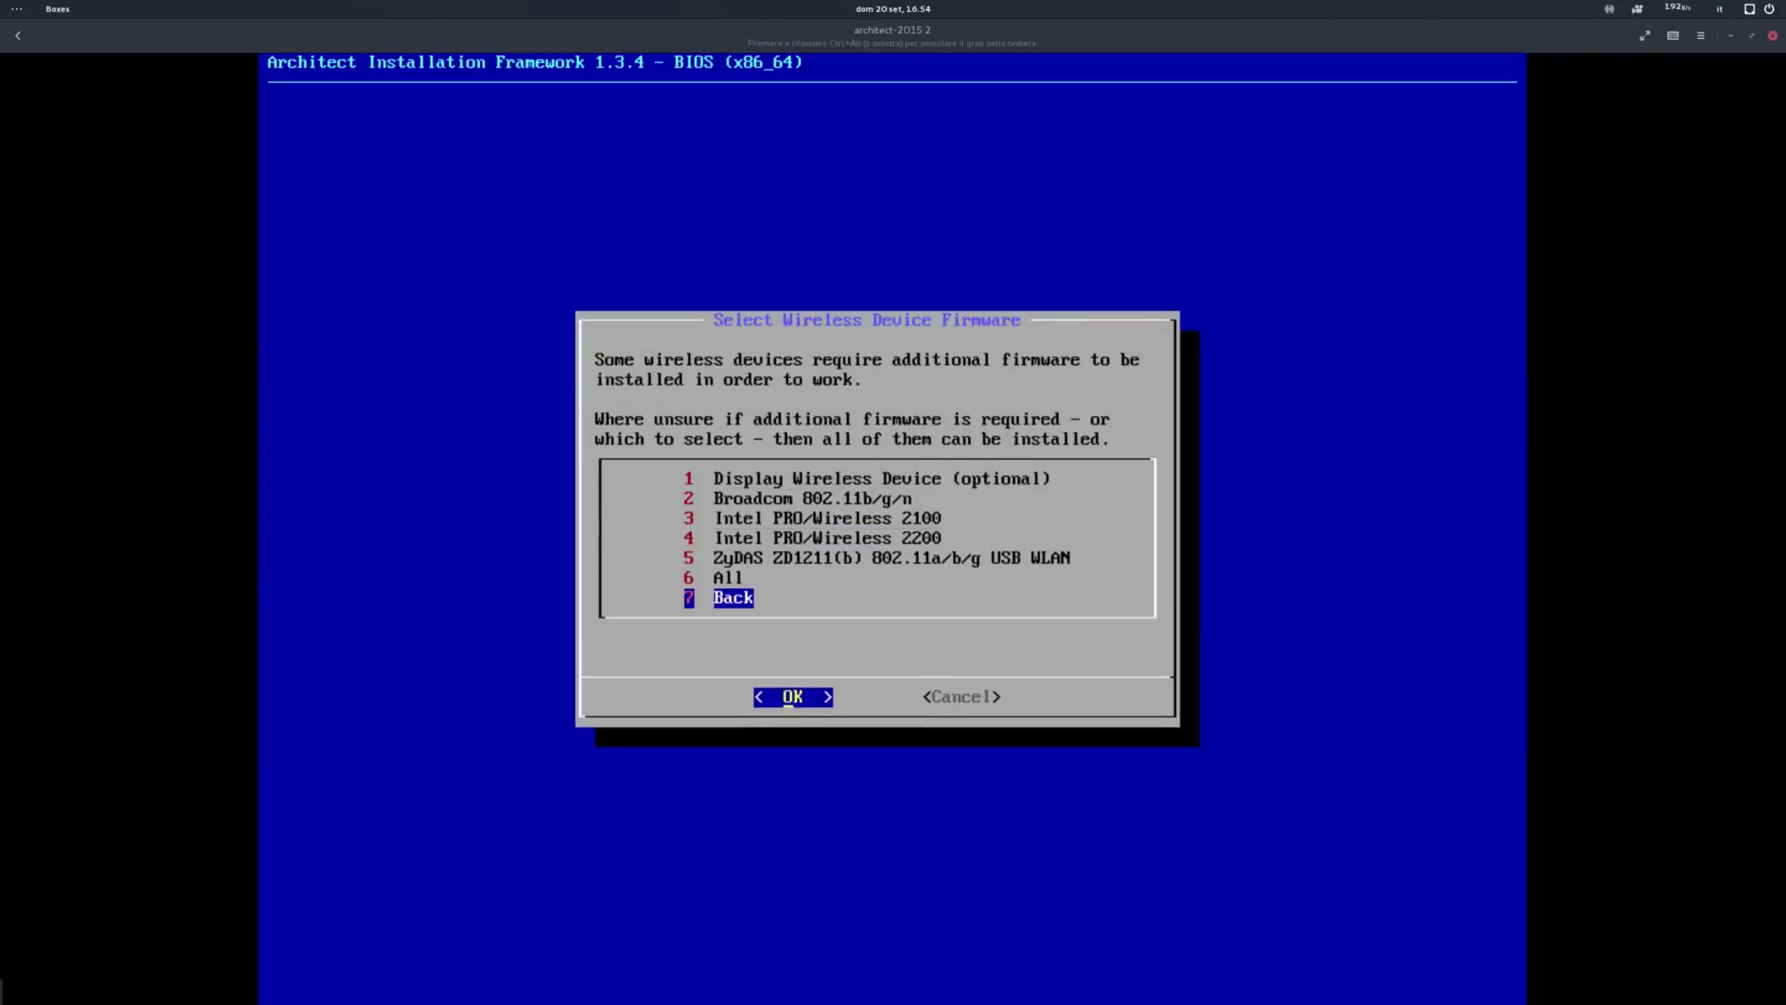
key(Return)
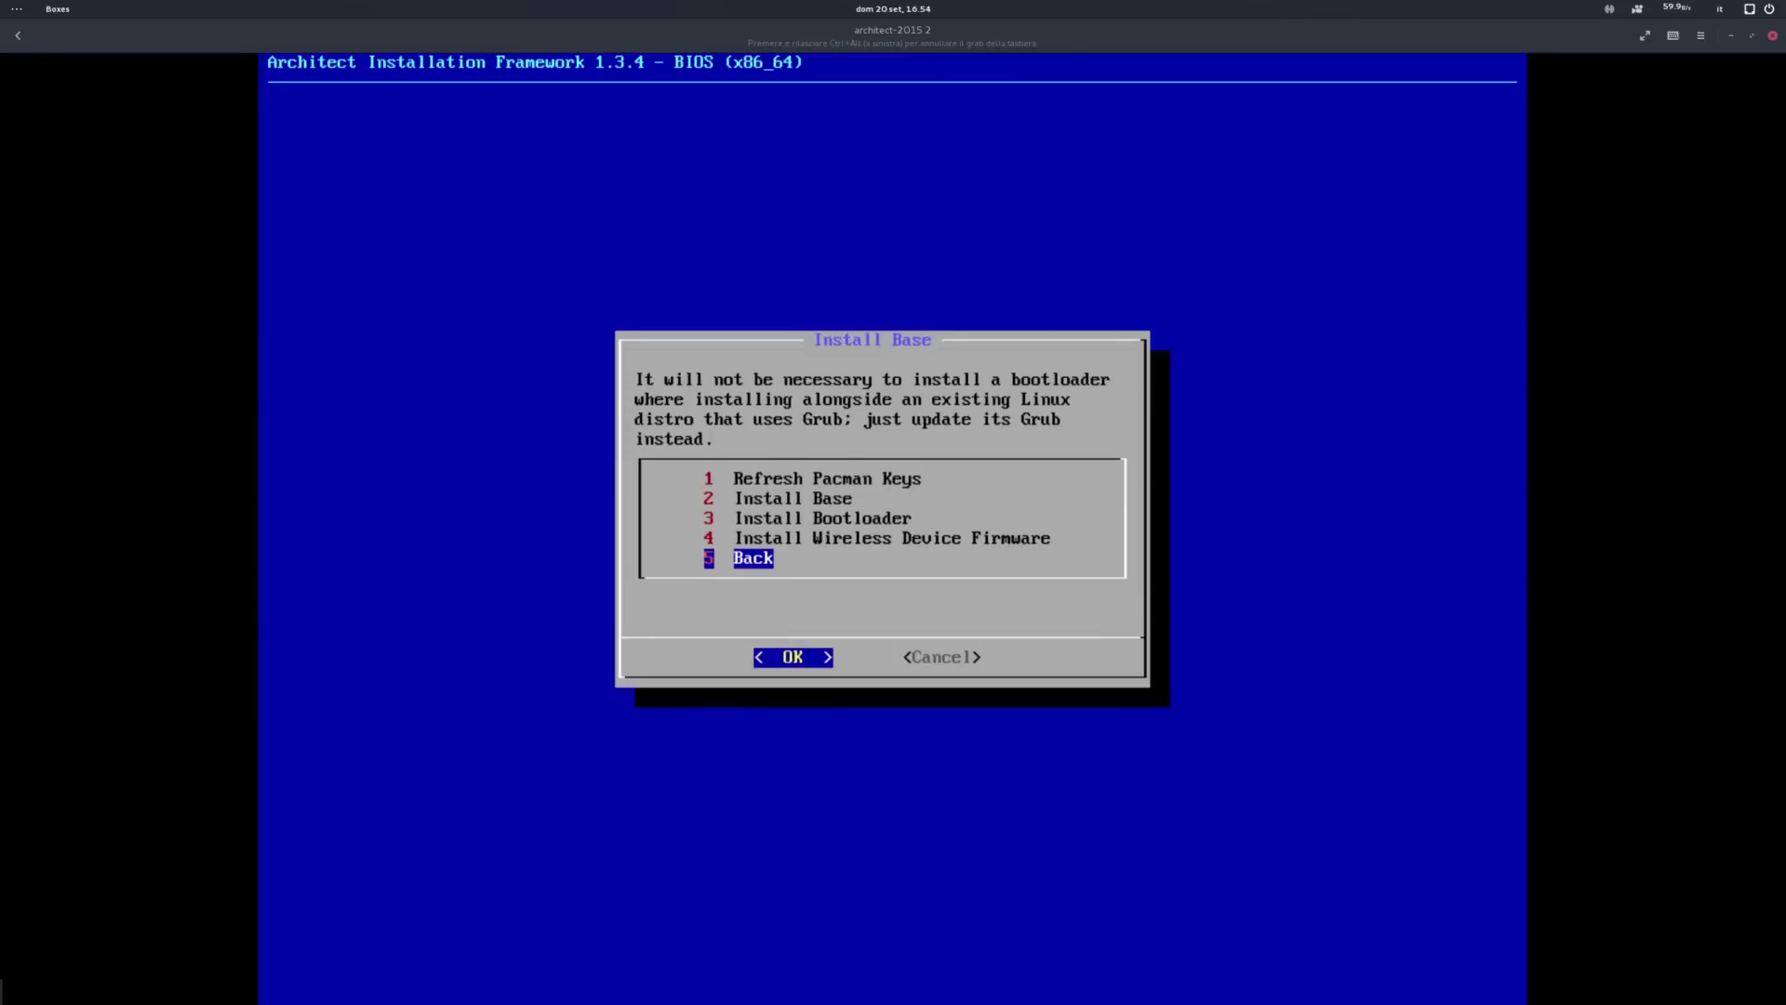
key(Return)
Step: Generate the FSTAB and set the hostname to architect-demo
key(Return)
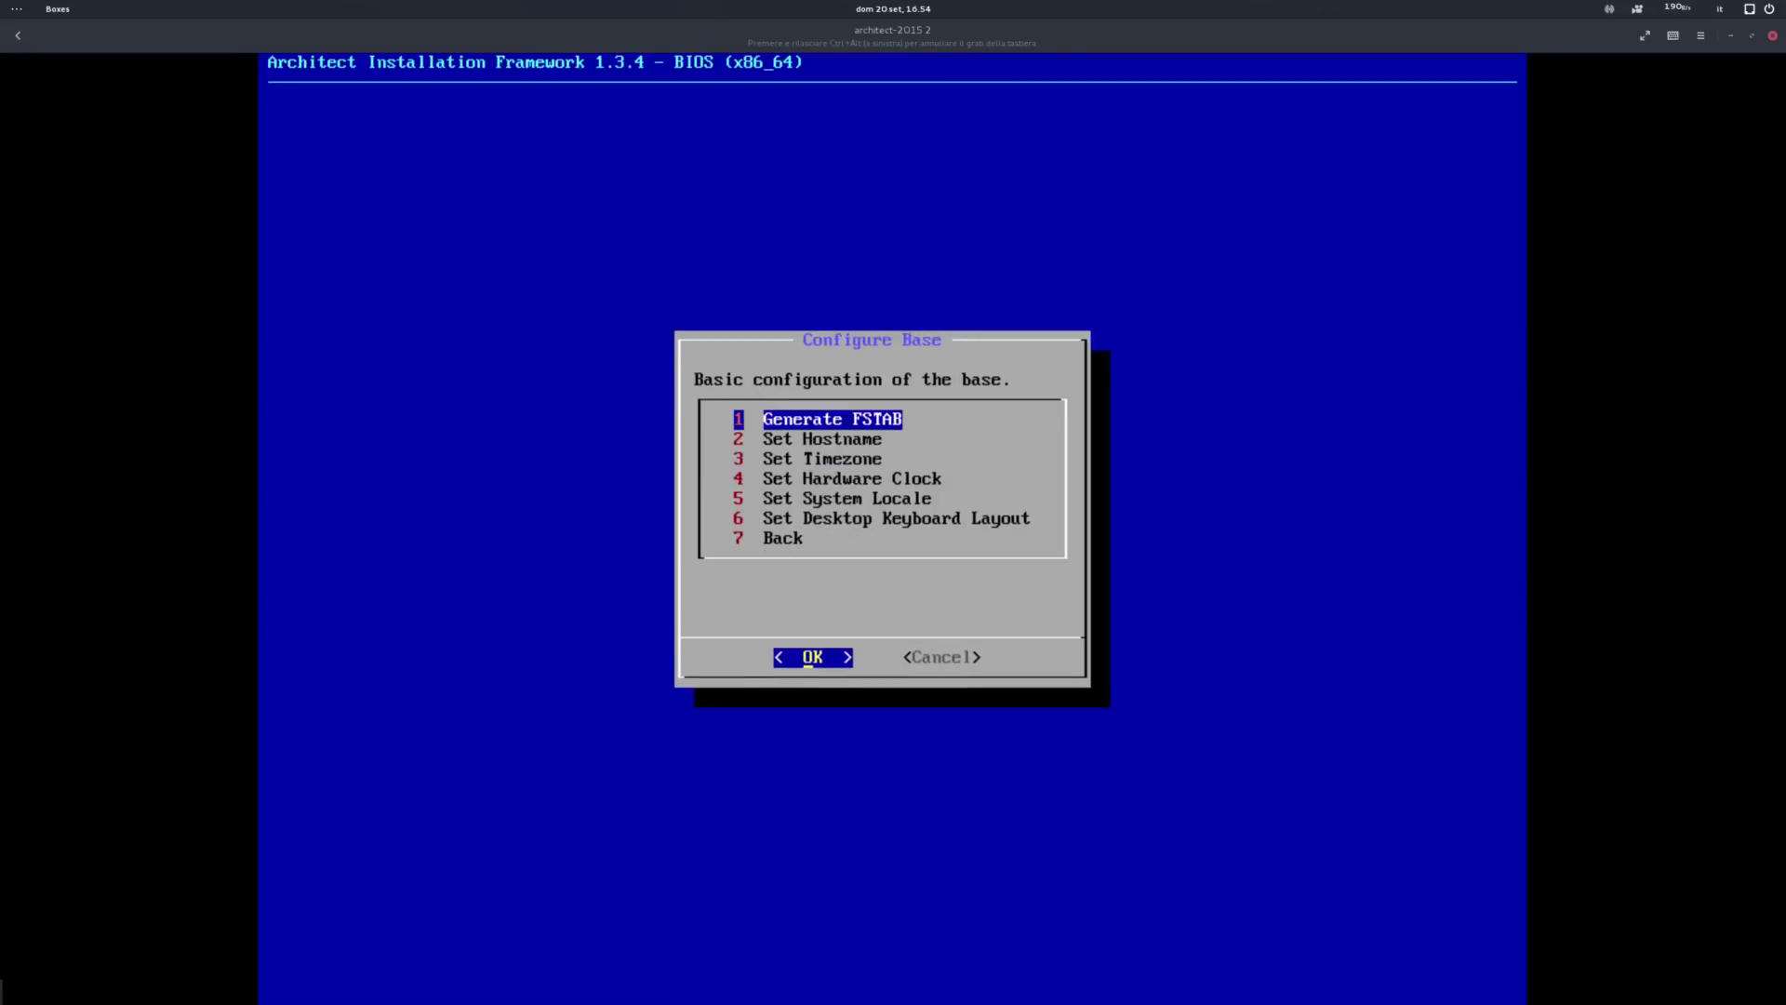
key(Return)
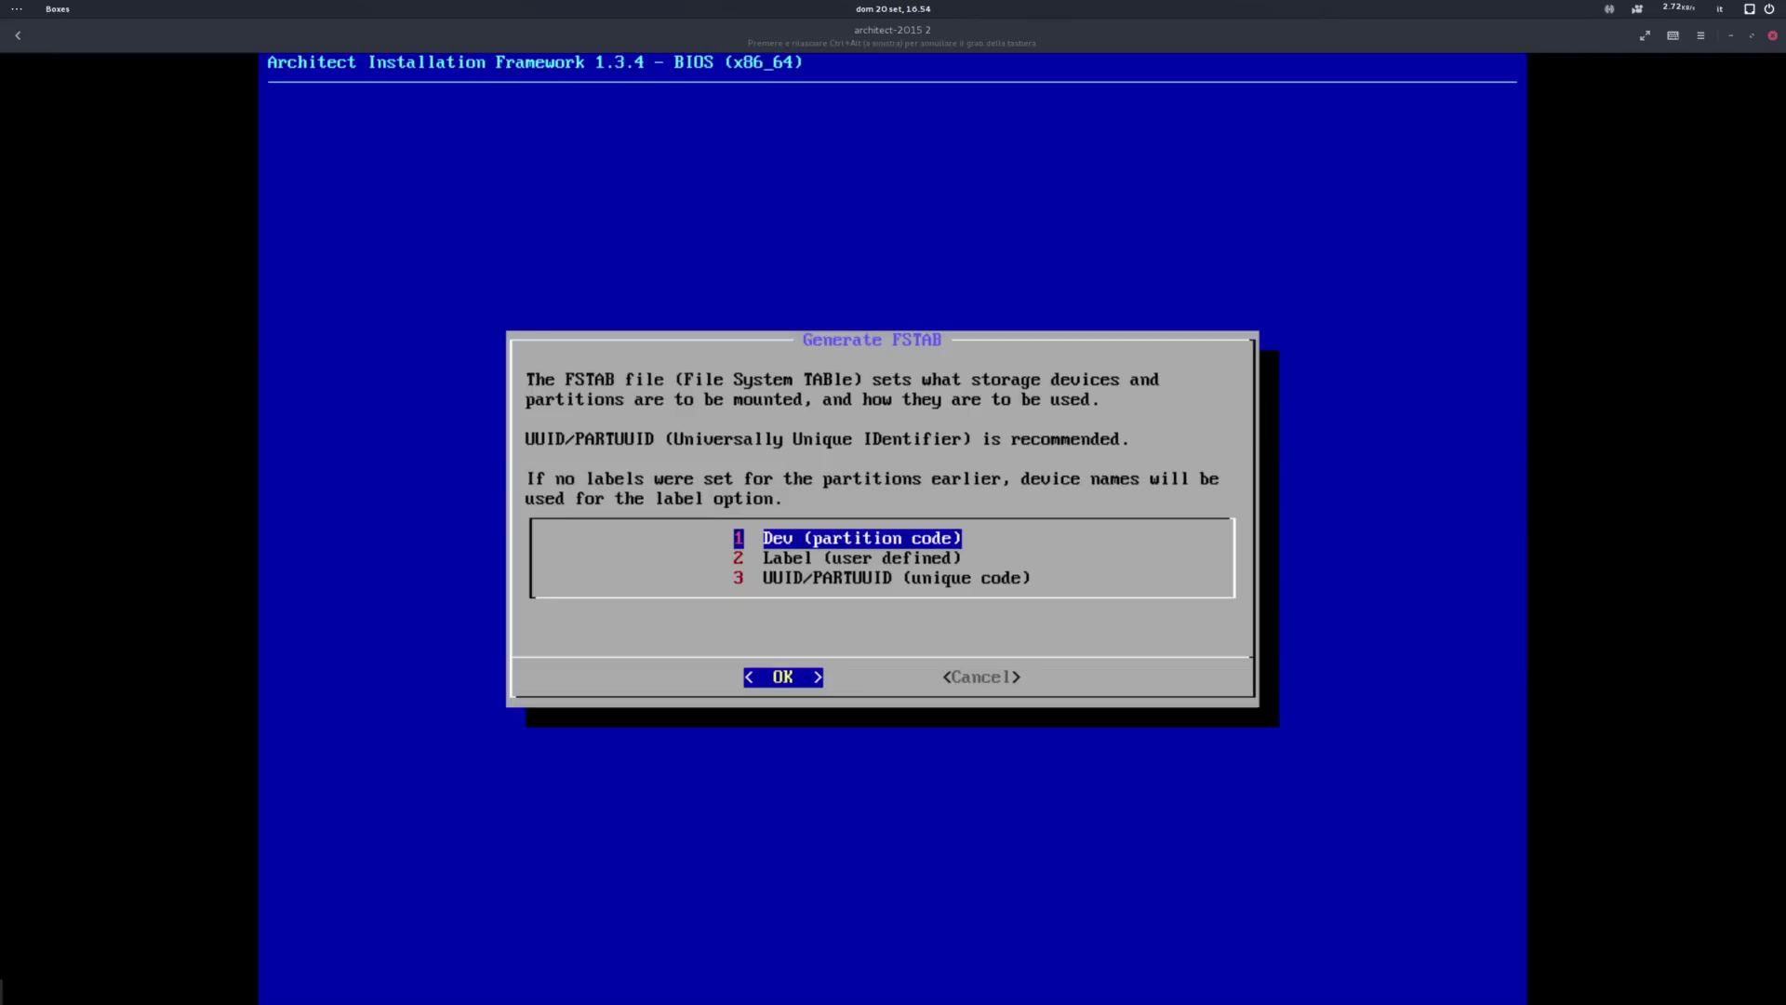
key(Return)
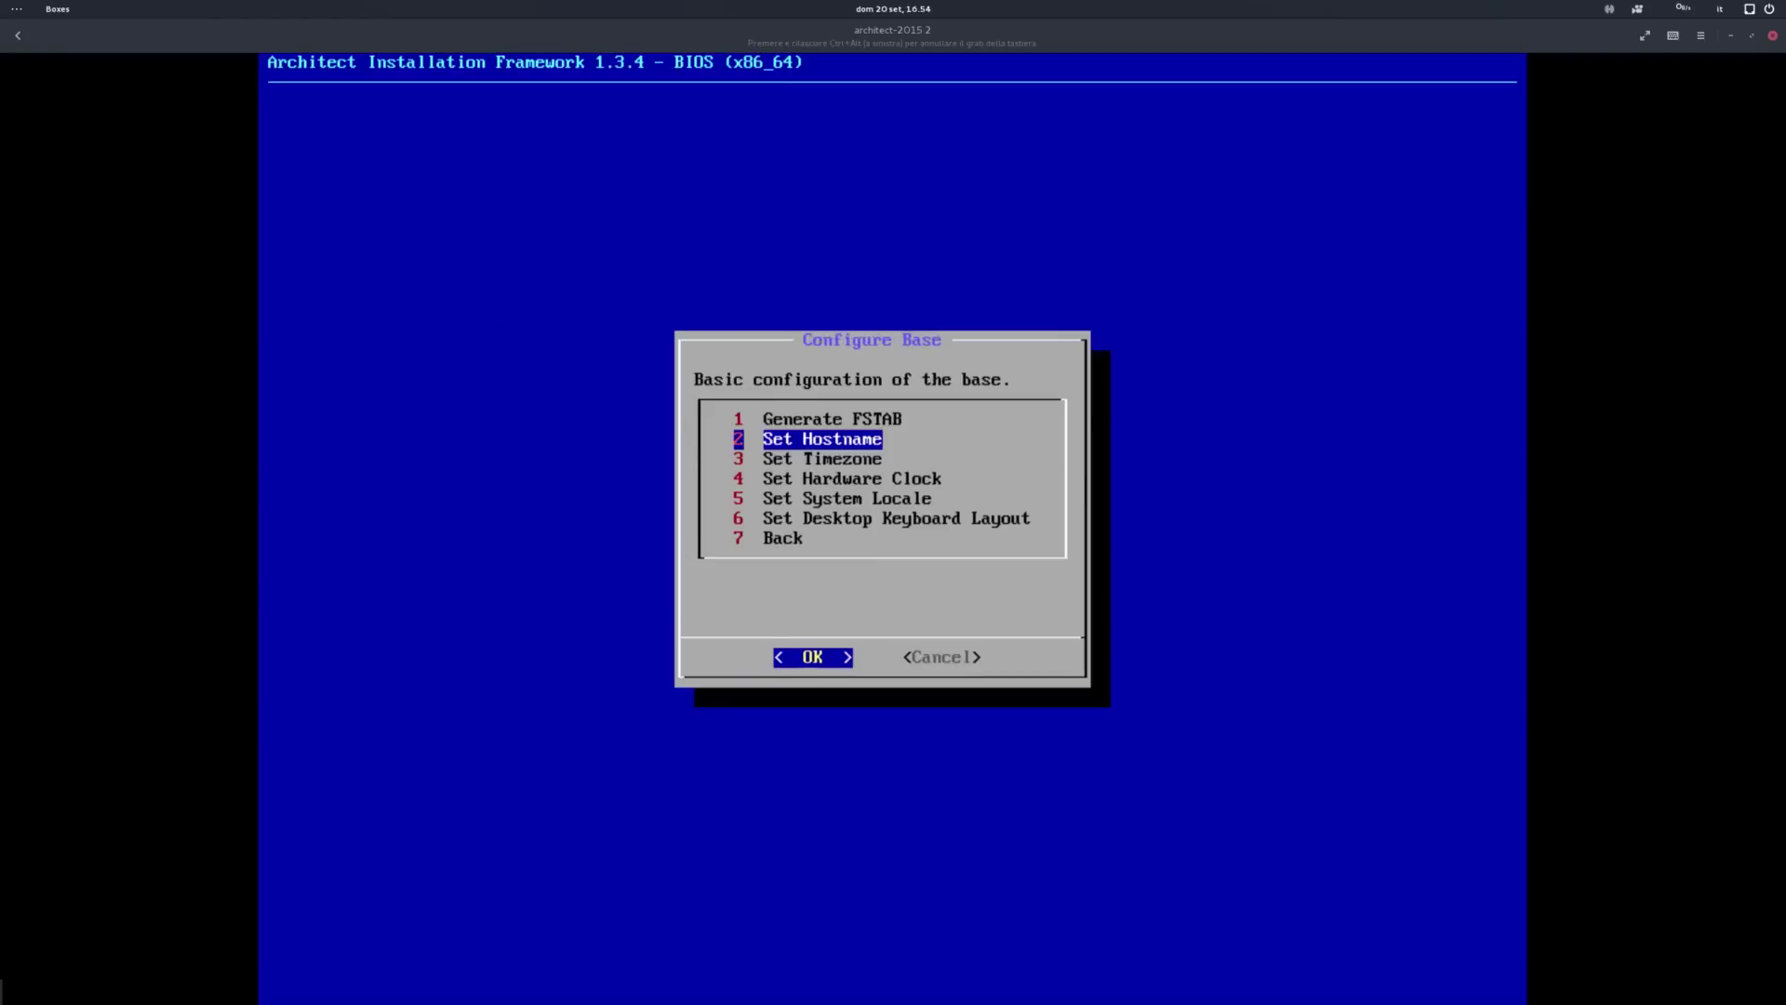
key(Return)
text(itect-demo-)
key(Return)
Step: Set the timezone to Europe/Rome and configure the hardware clock
key(Return)
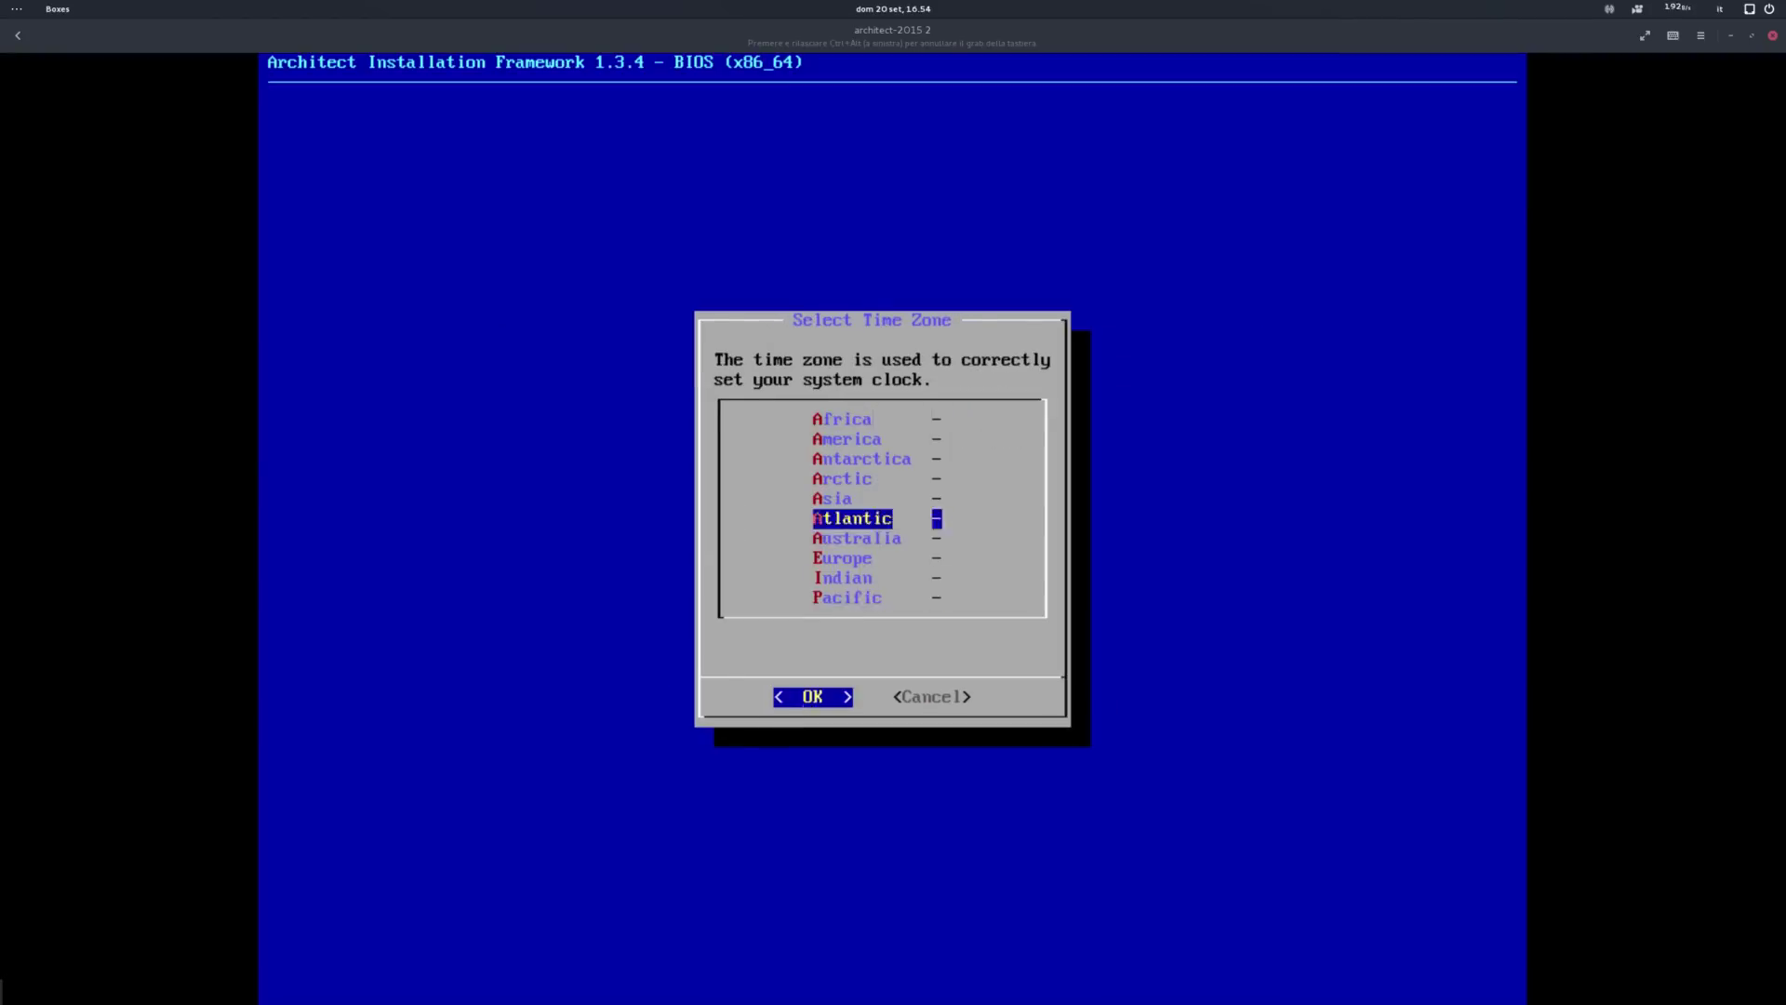
key(Down)
key(Down)
key(Return)
key(Down)
key(Down)
key(Down)
key(Down)
key(Down)
key(Down)
key(Down)
key(Down)
key(Down)
key(Down)
key(Down)
key(Down)
key(Down)
key(Down)
key(Down)
key(Down)
key(Return)
Step: Set the system locale to it_IT.UTF-8 and choose the keyboard layout
key(Return)
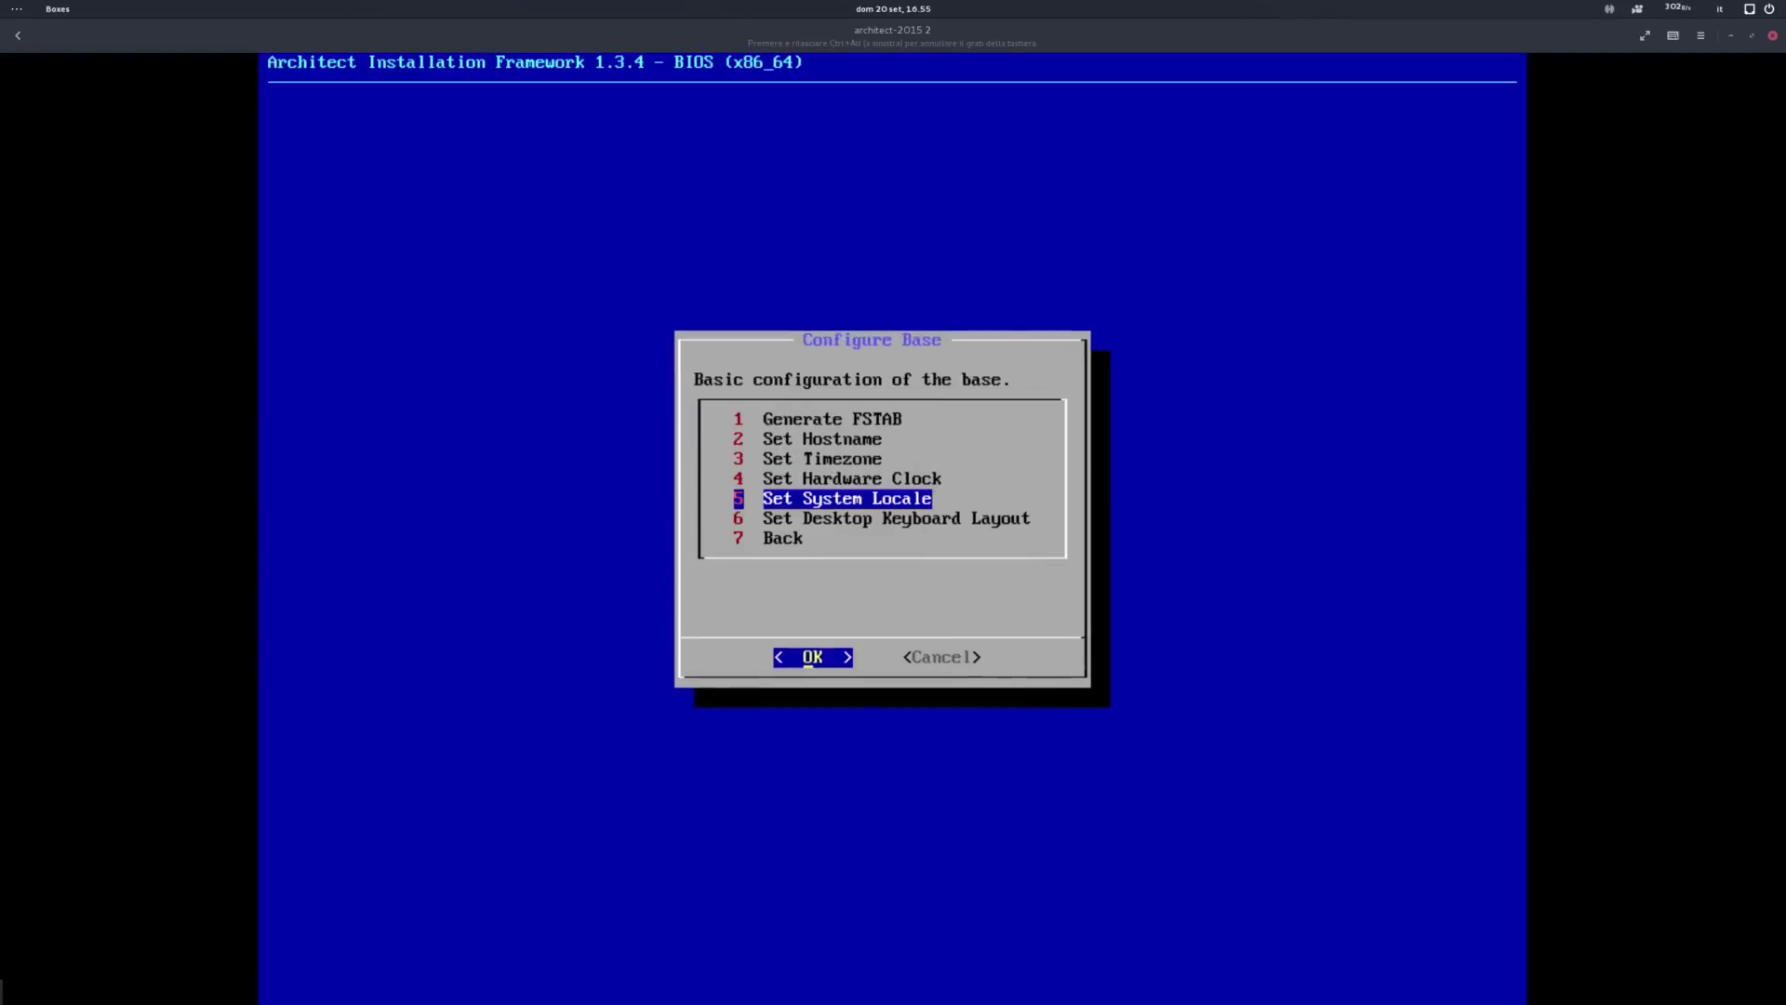
key(Return)
key(i)
key(i)
key(i)
key(i)
key(Return)
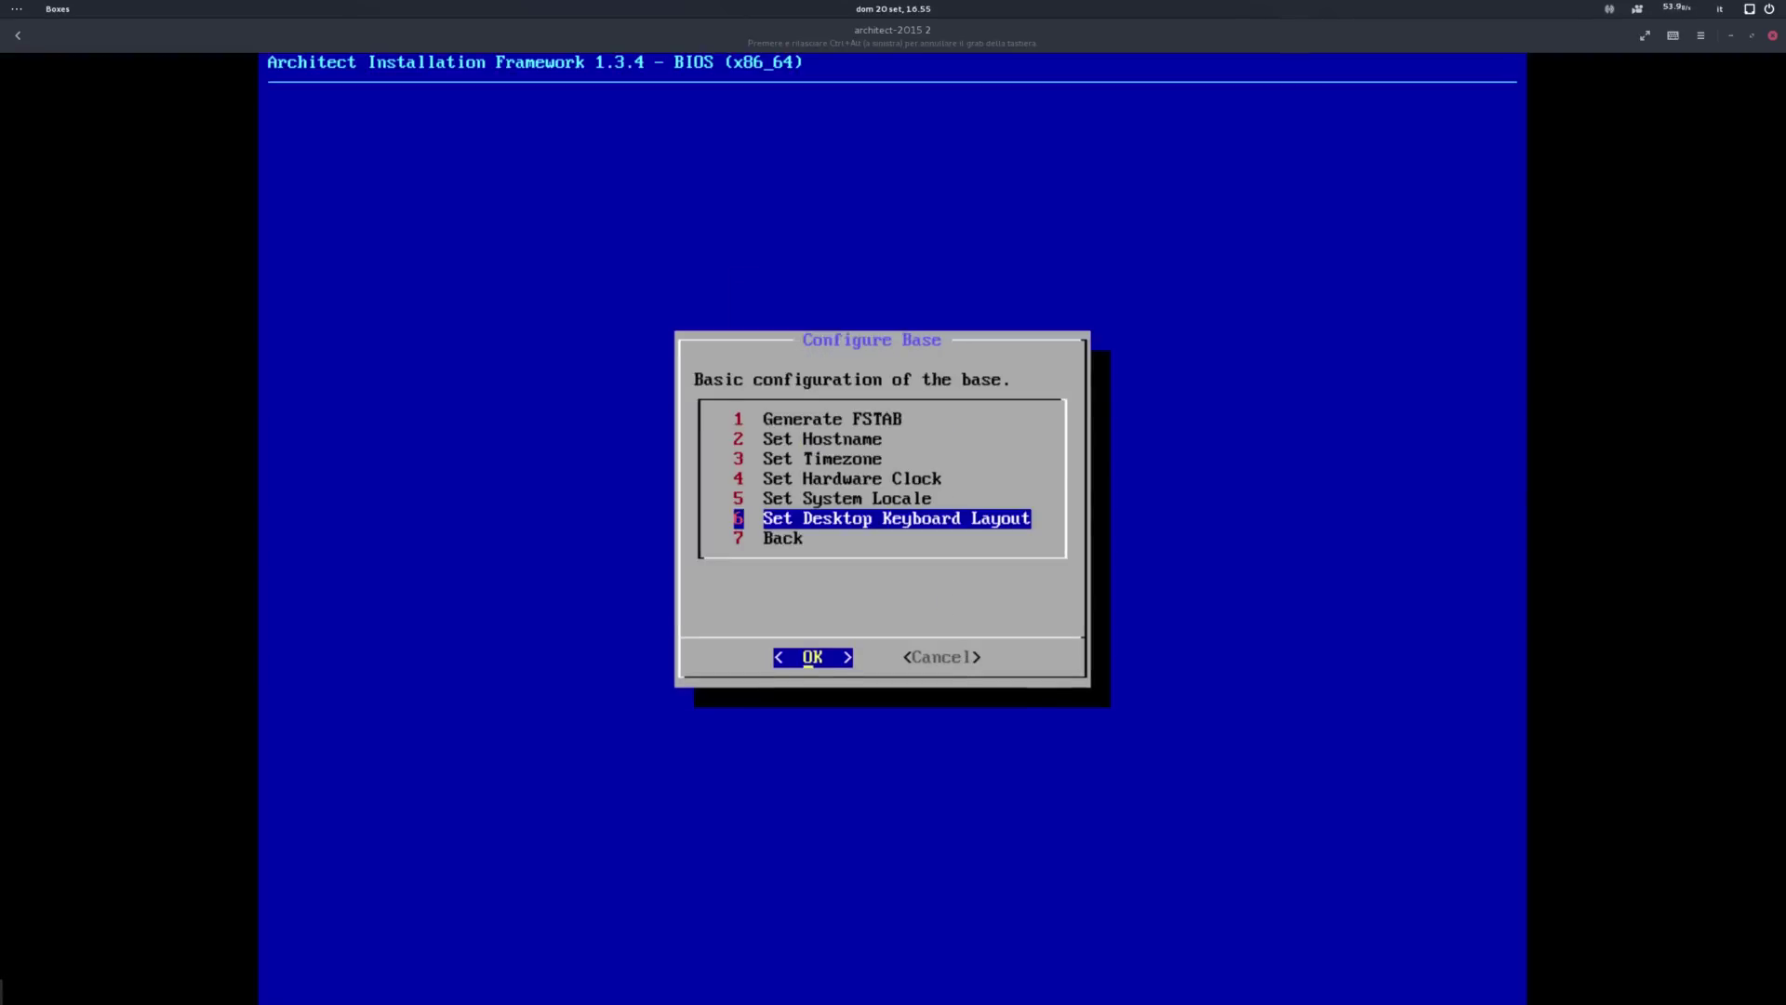
key(Return)
key(i)
key(i)
key(i)
key(i)
key(i)
key(i)
key(i)
key(Return)
key(Return)
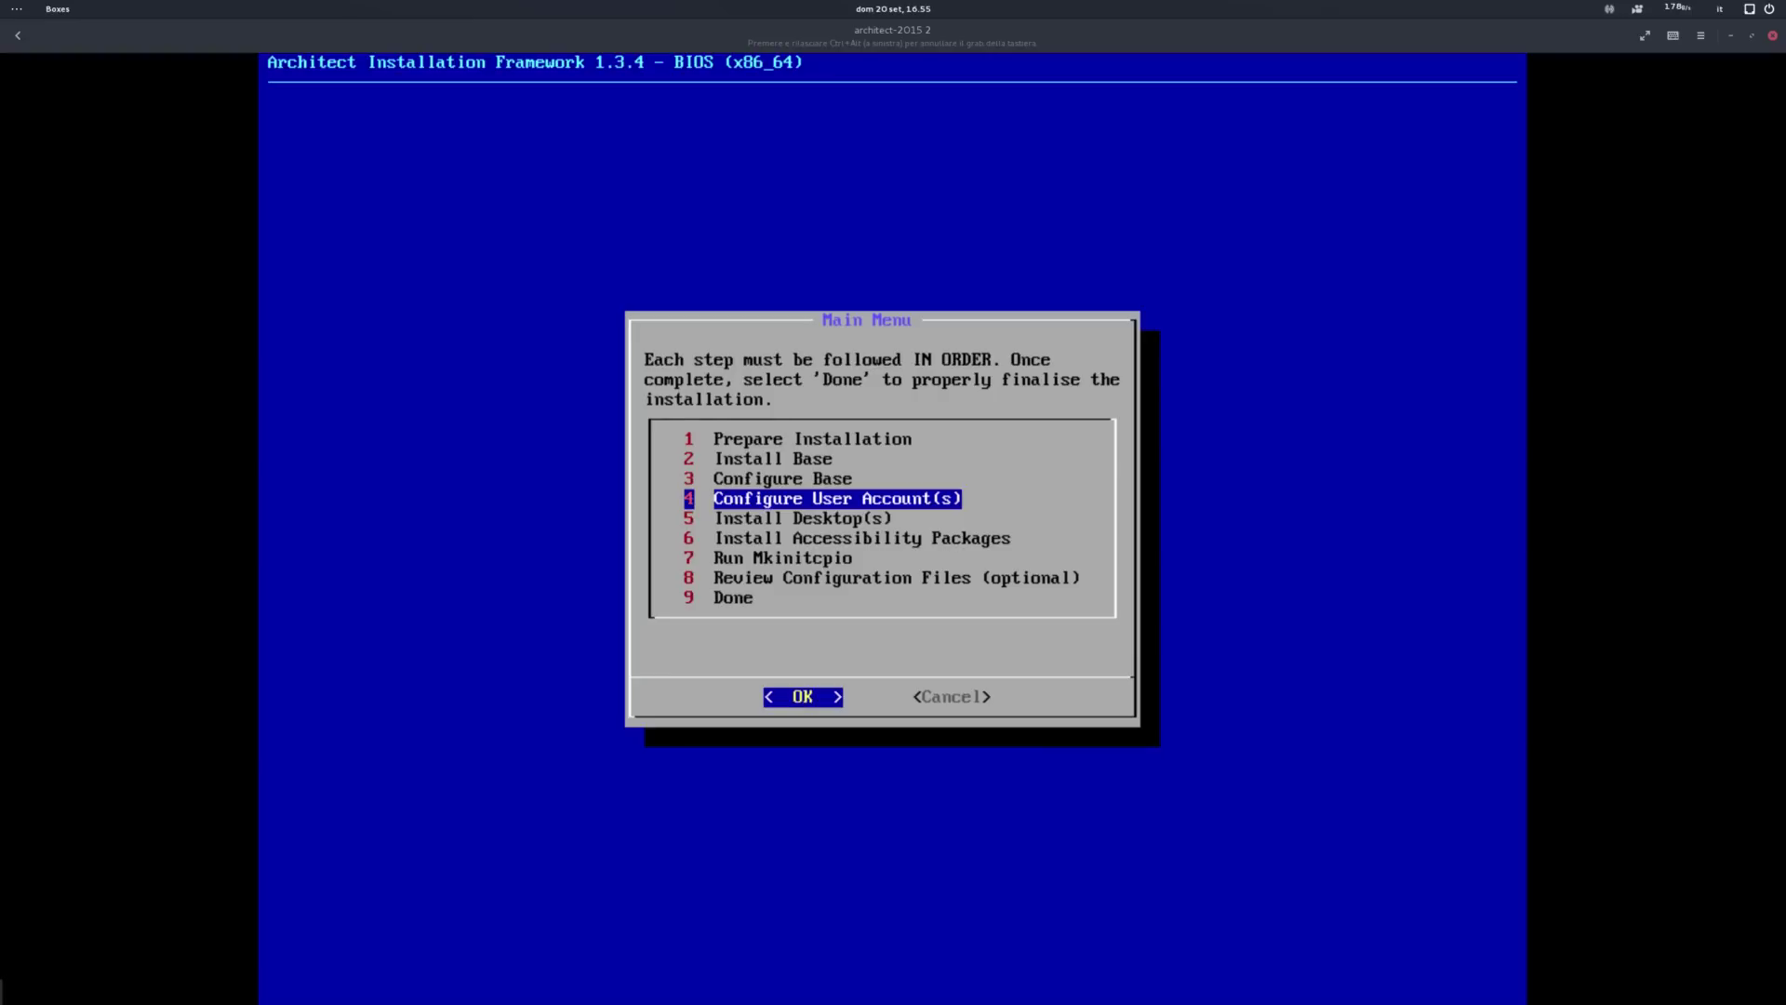
key(Return)
key(Return)
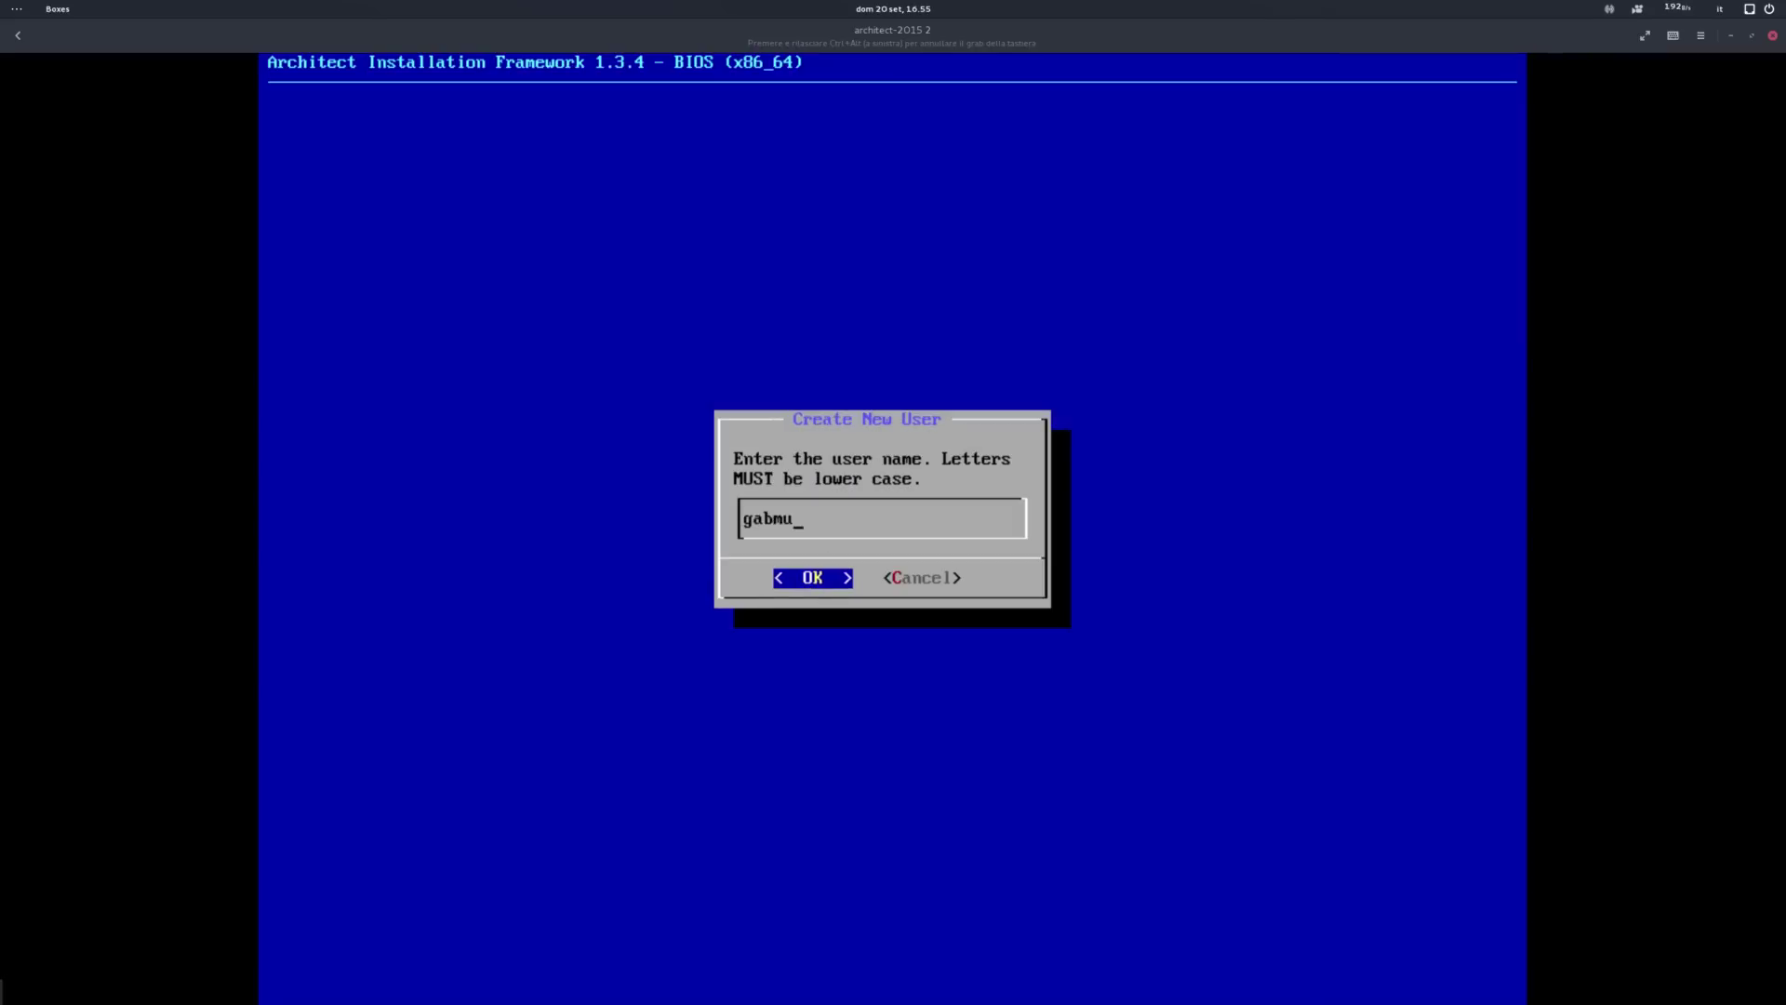
Step: Set the root password, add a new user, and enter and confirm the user's password
key(Return)
key(Return)
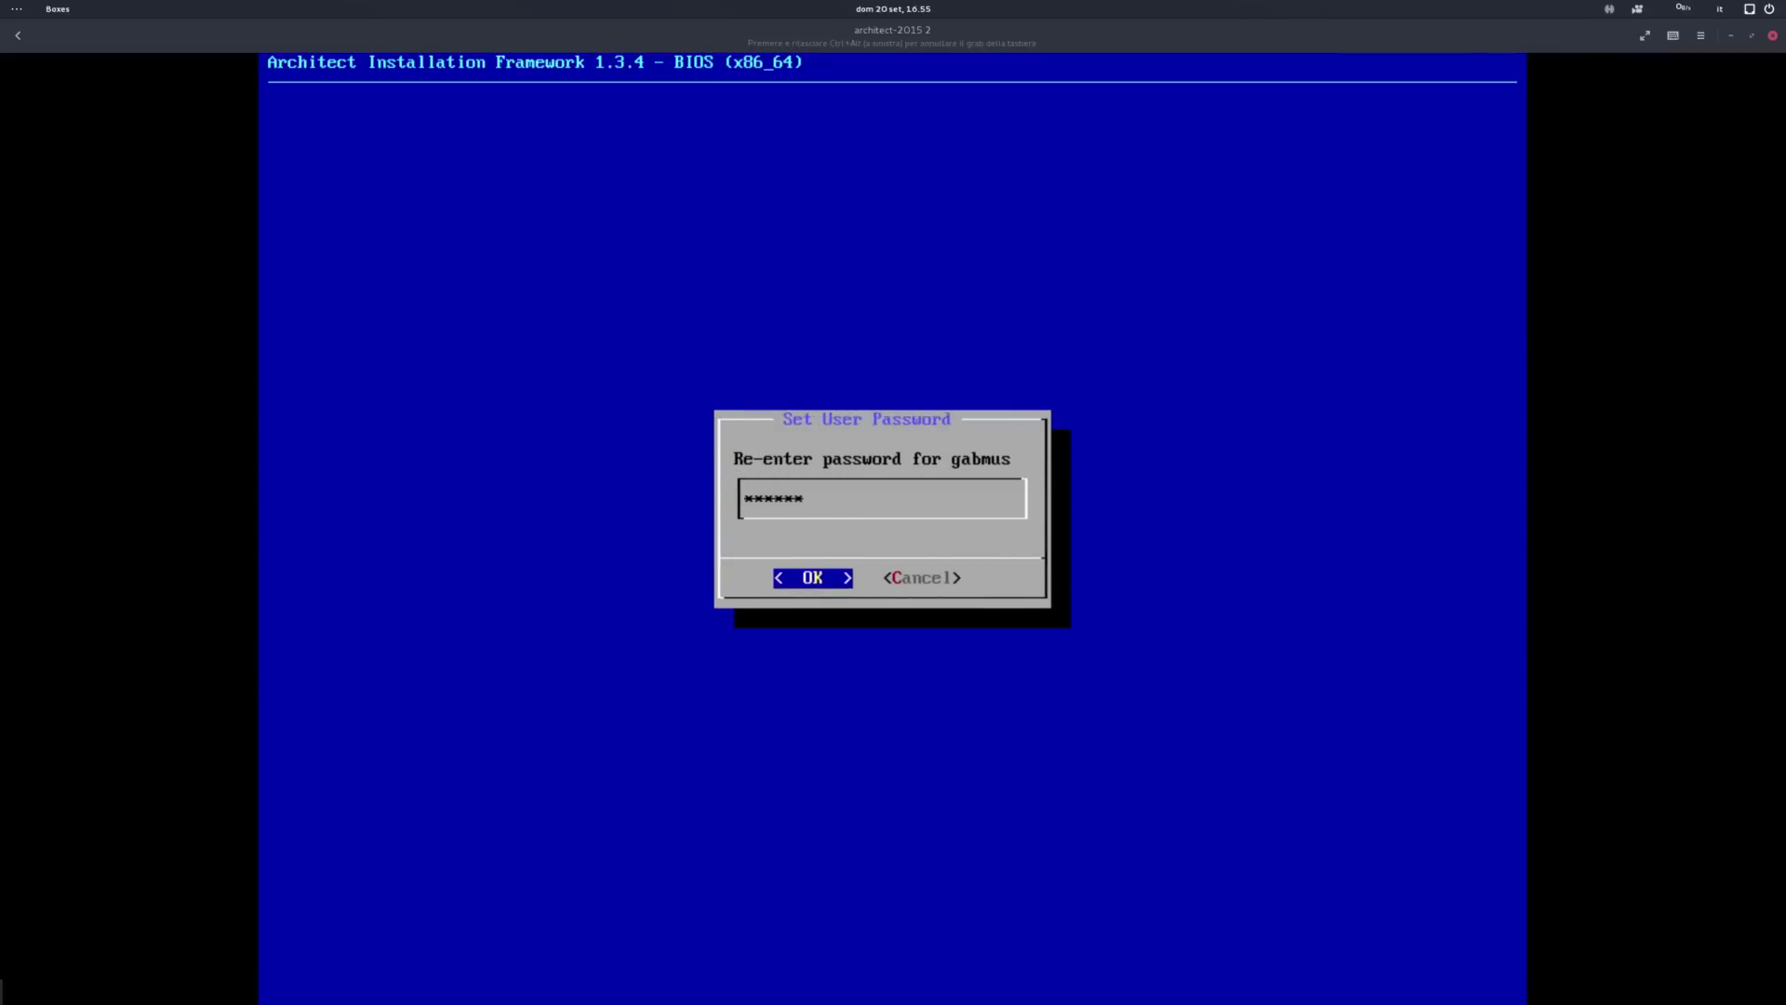
key(Return)
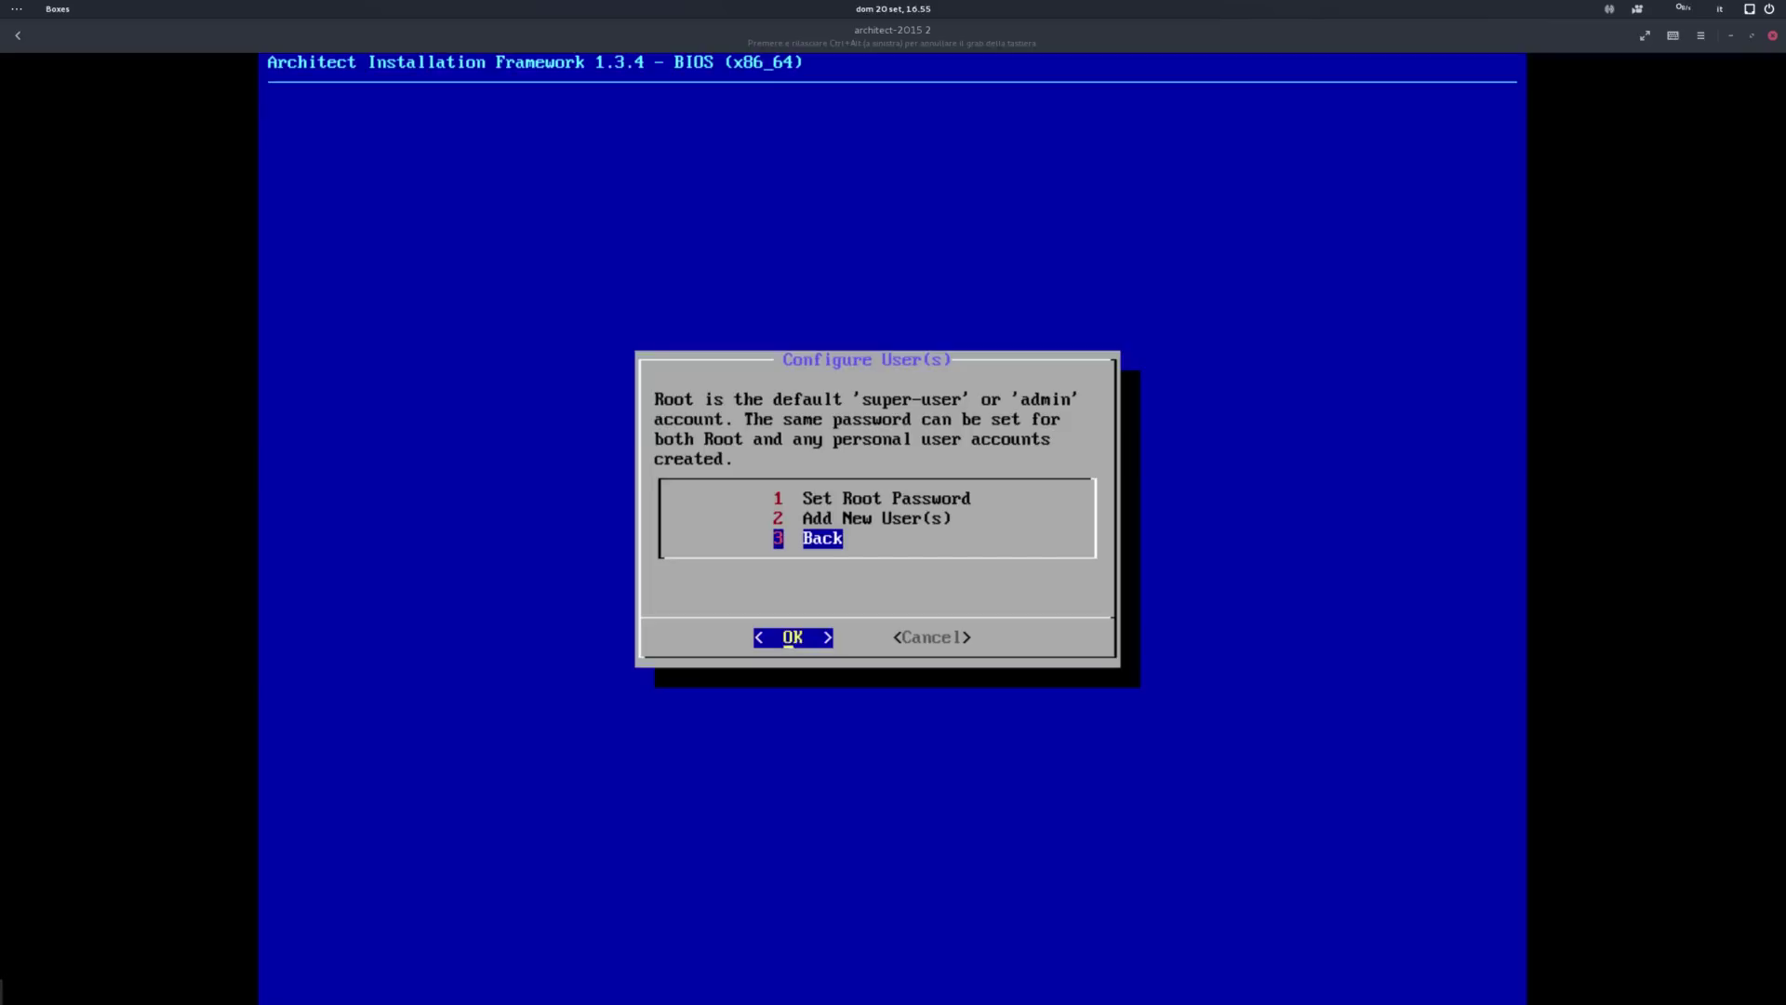
Step: Start Install Graphics, Input, and Sound Drivers and install the ALSA, Xorg and input packages
key(Return)
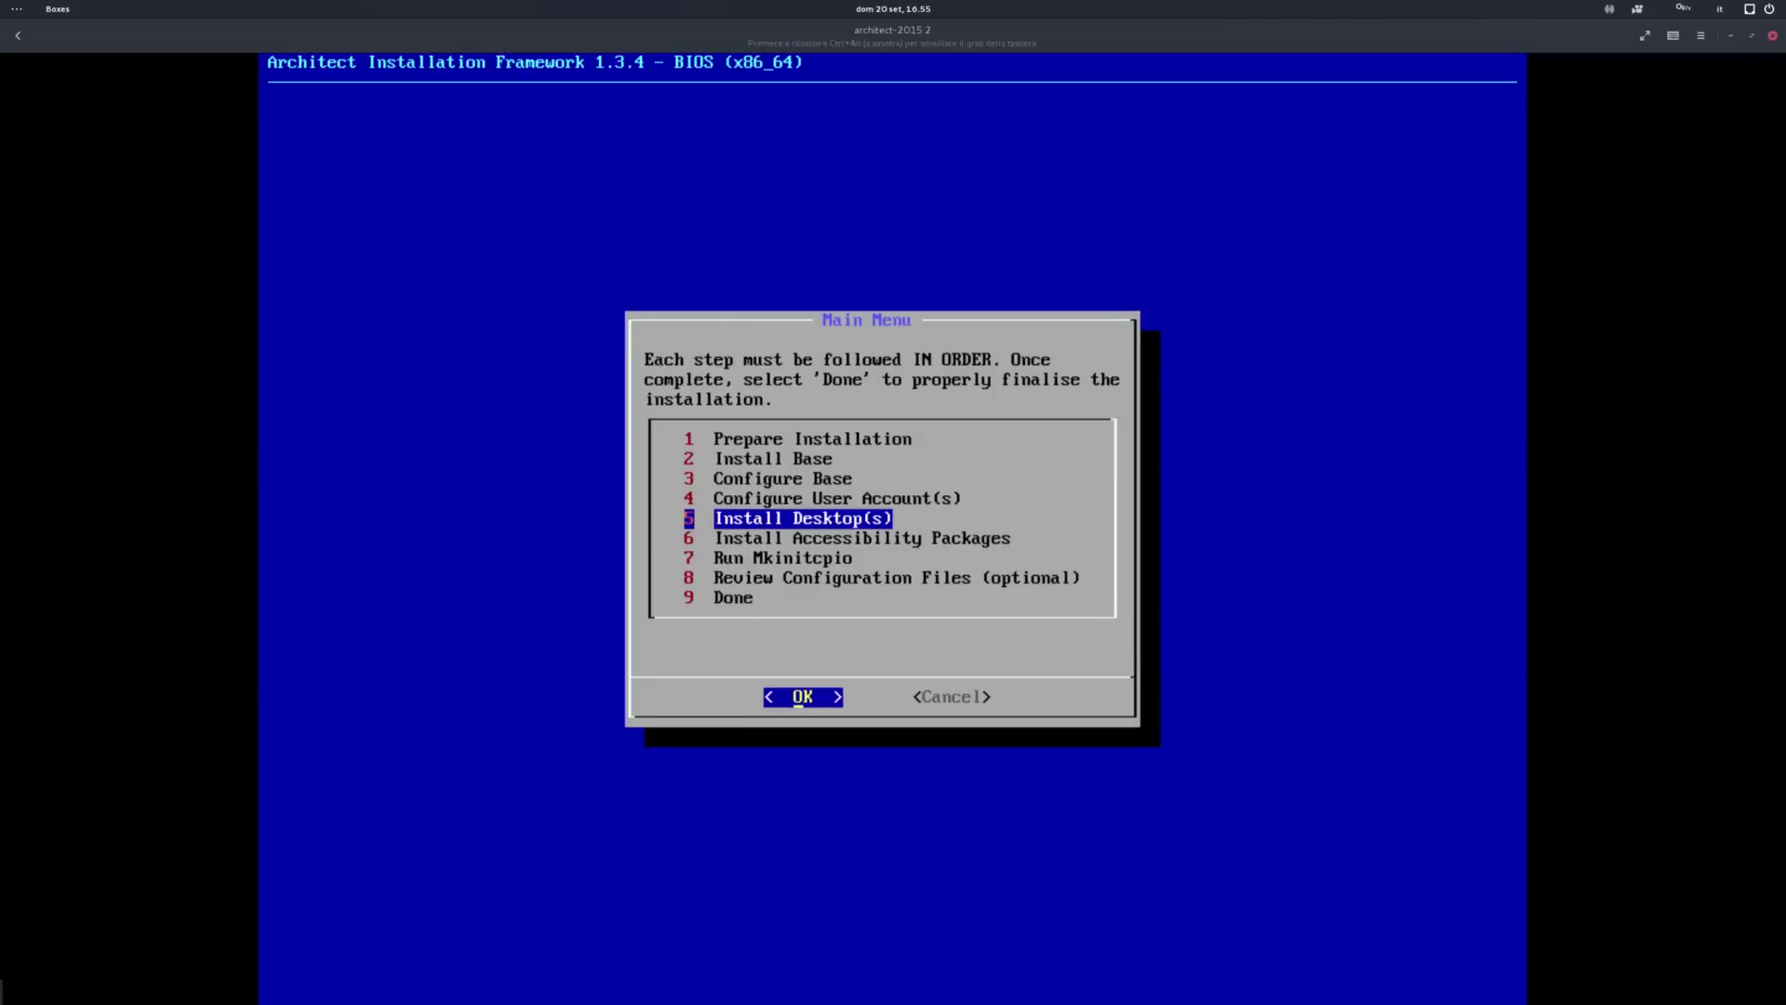
key(Return)
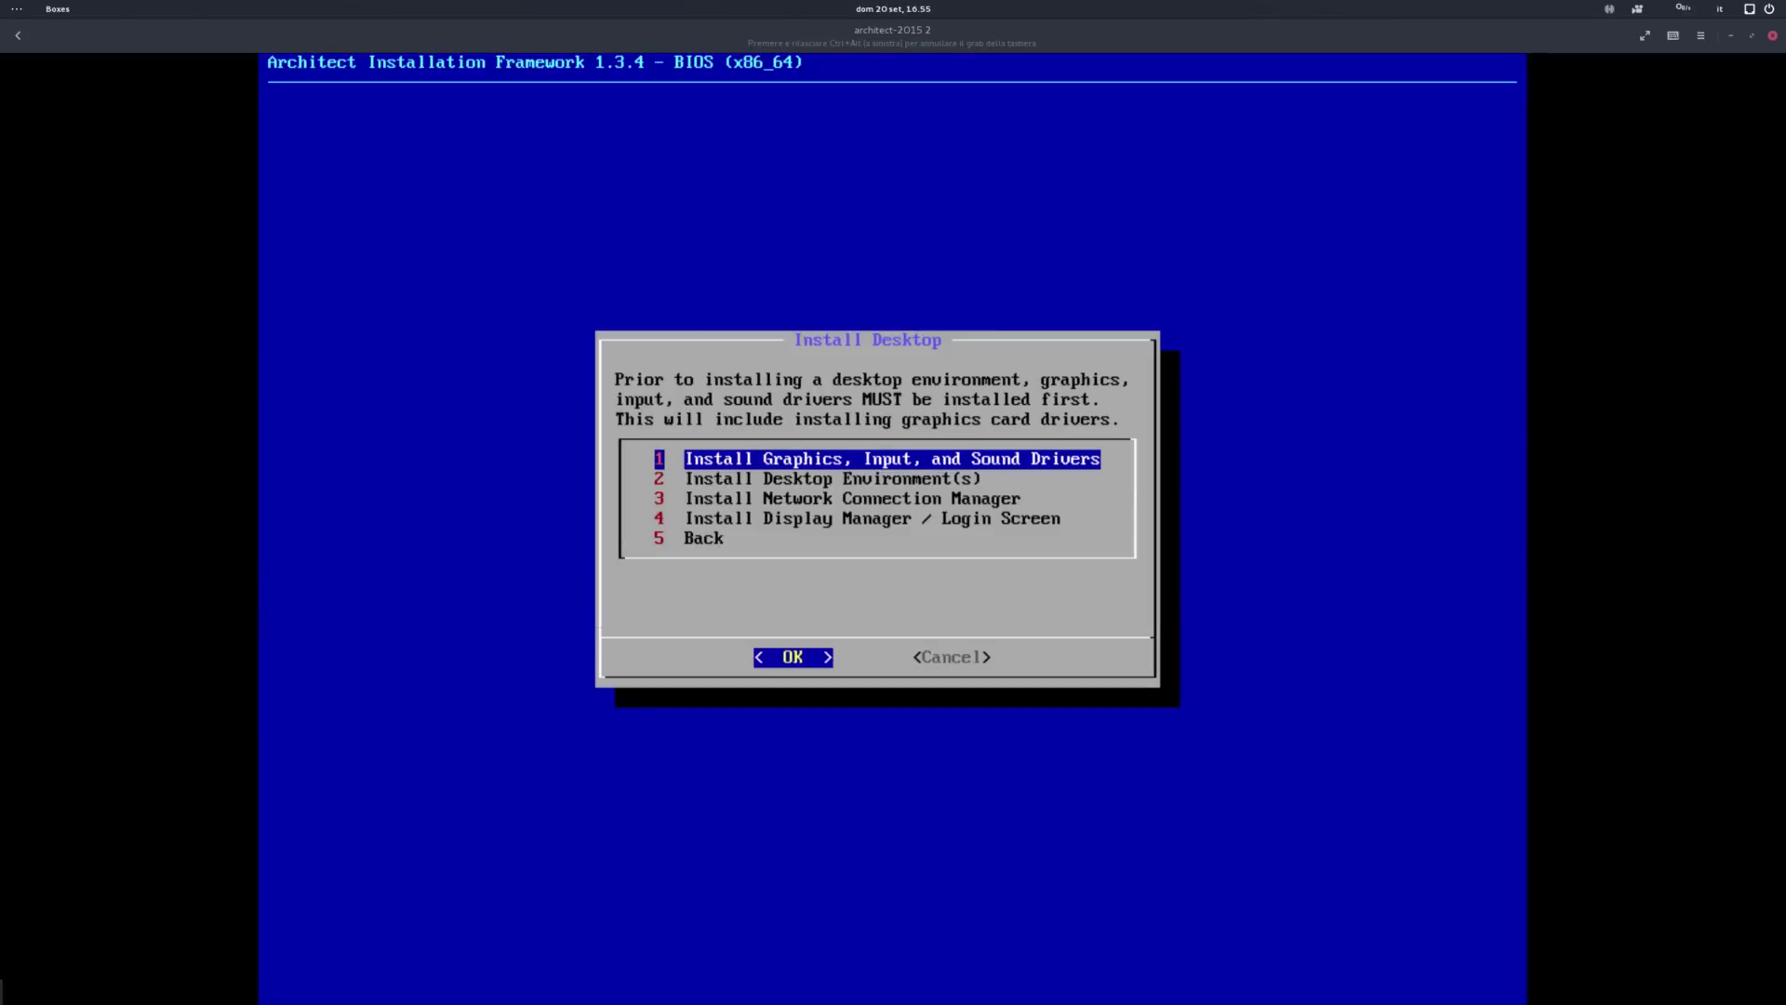
key(Return)
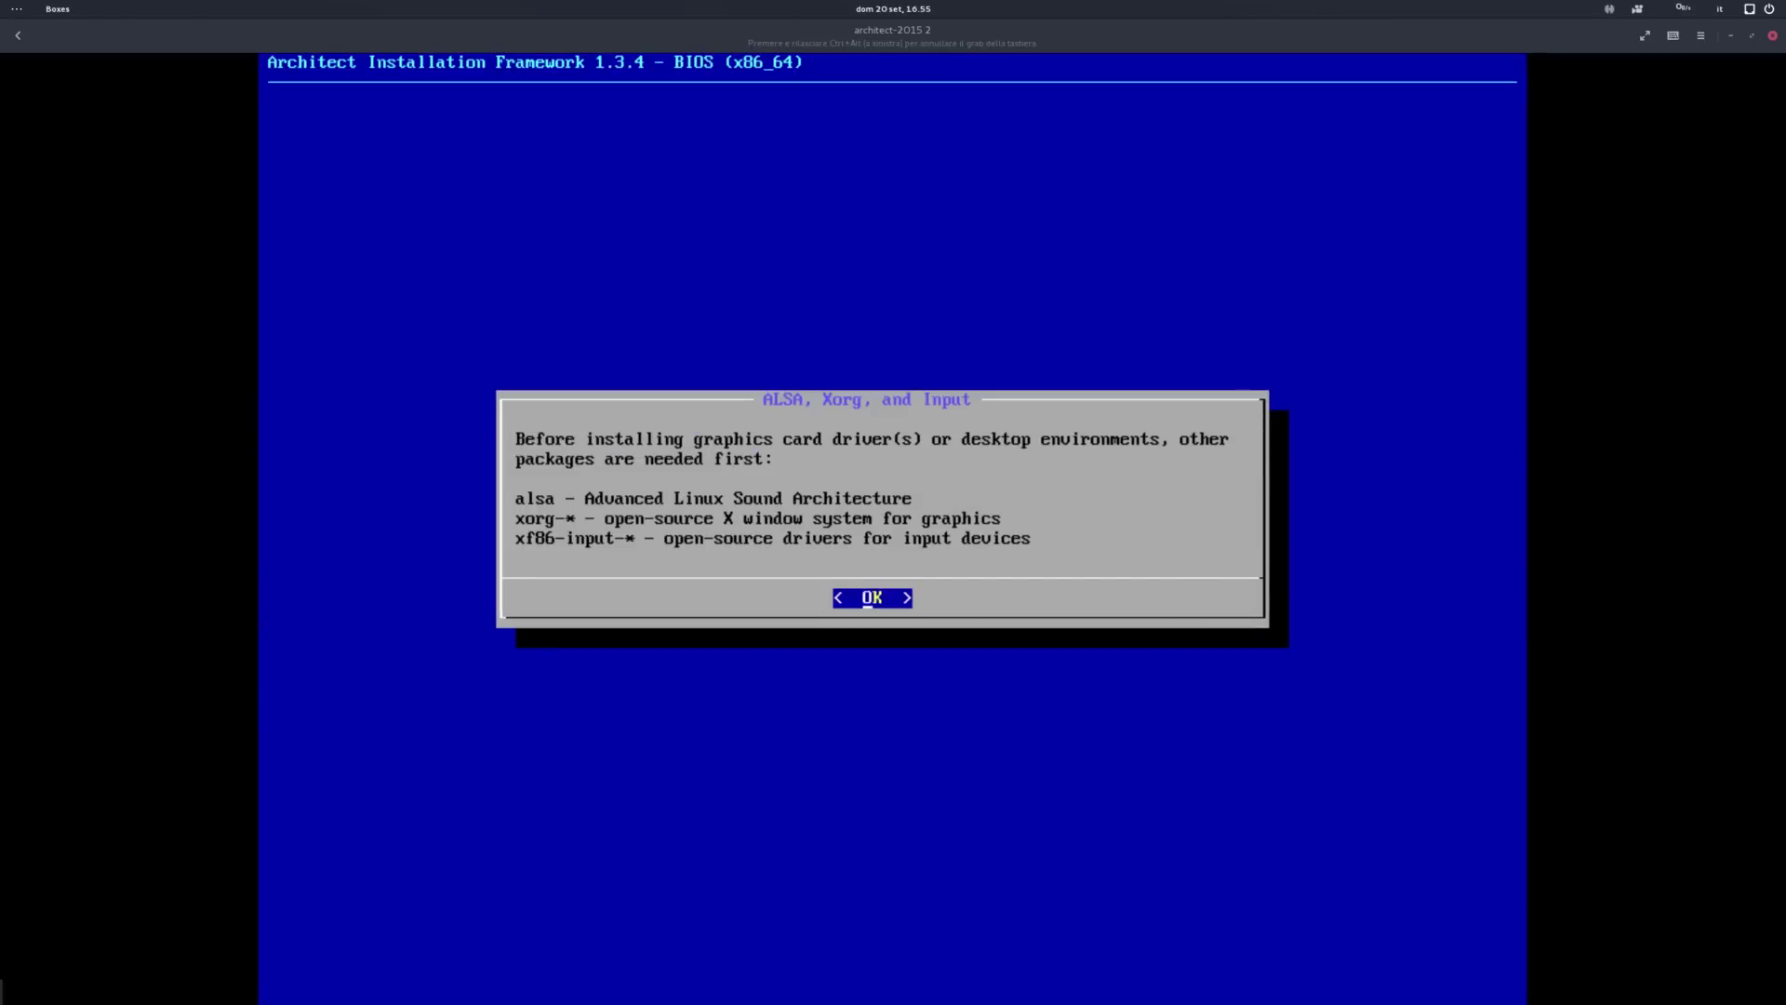
key(Return)
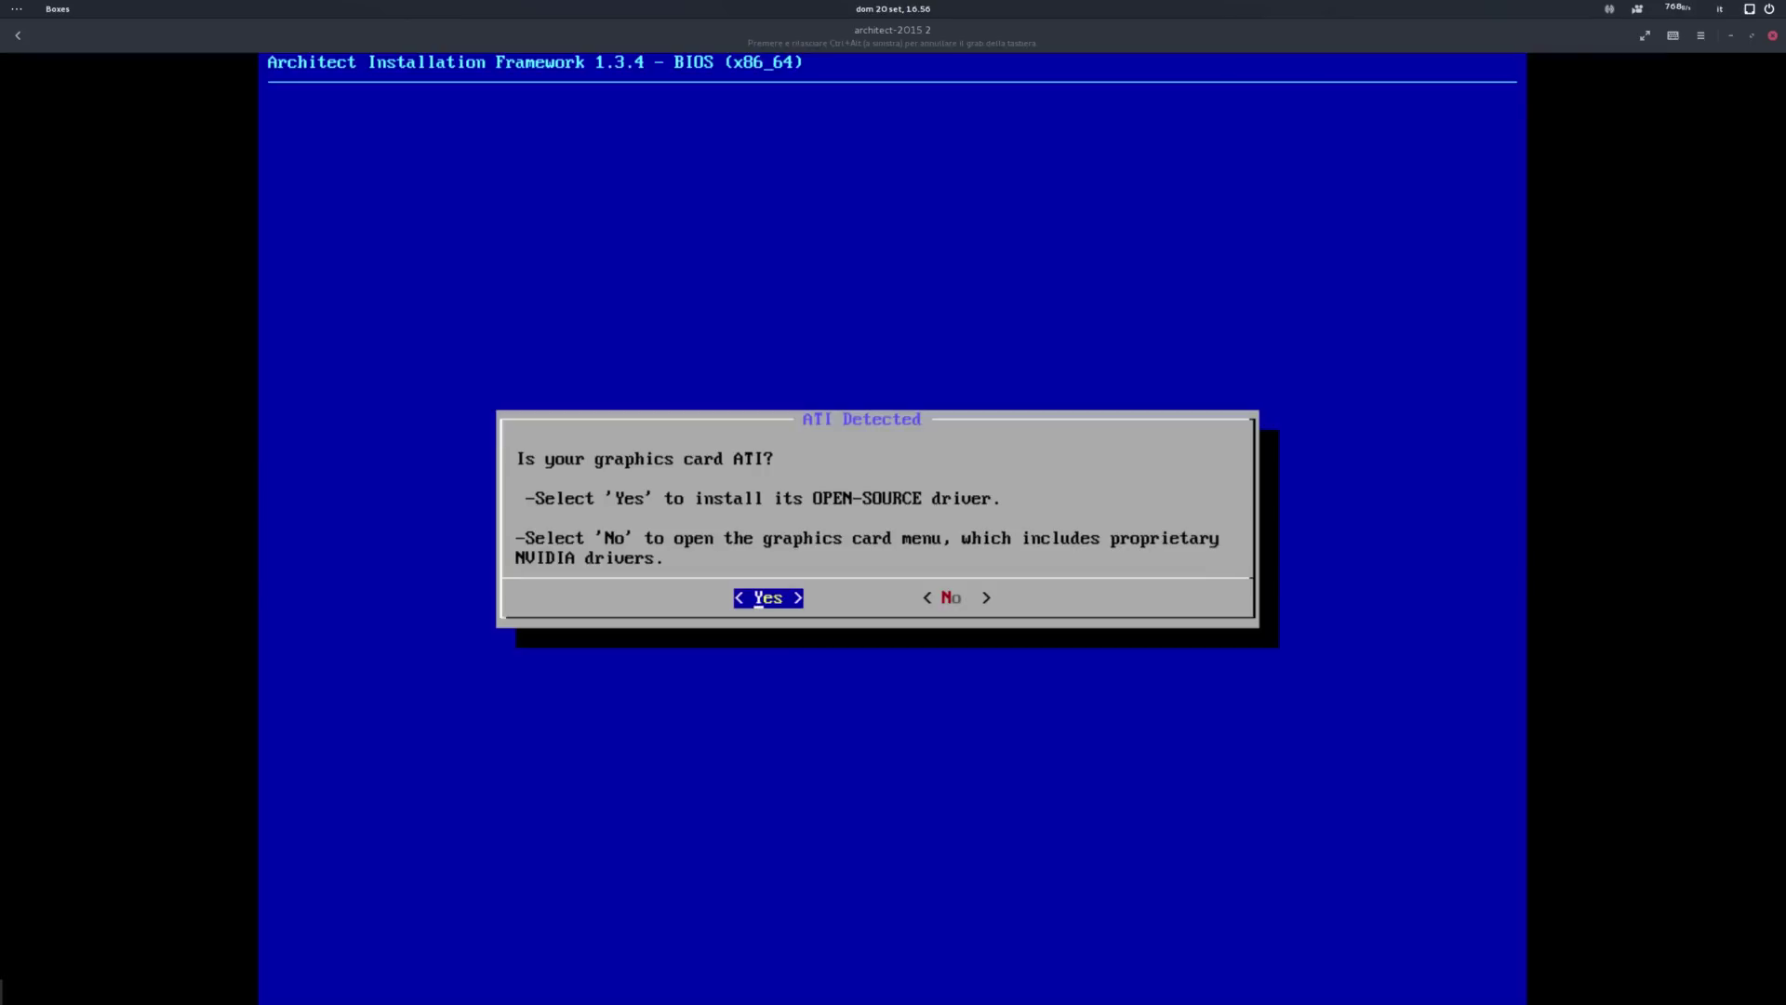
Step: Answer No to ATI and highlight Unknown / Generic in the Graphics Card Menu
key(Right)
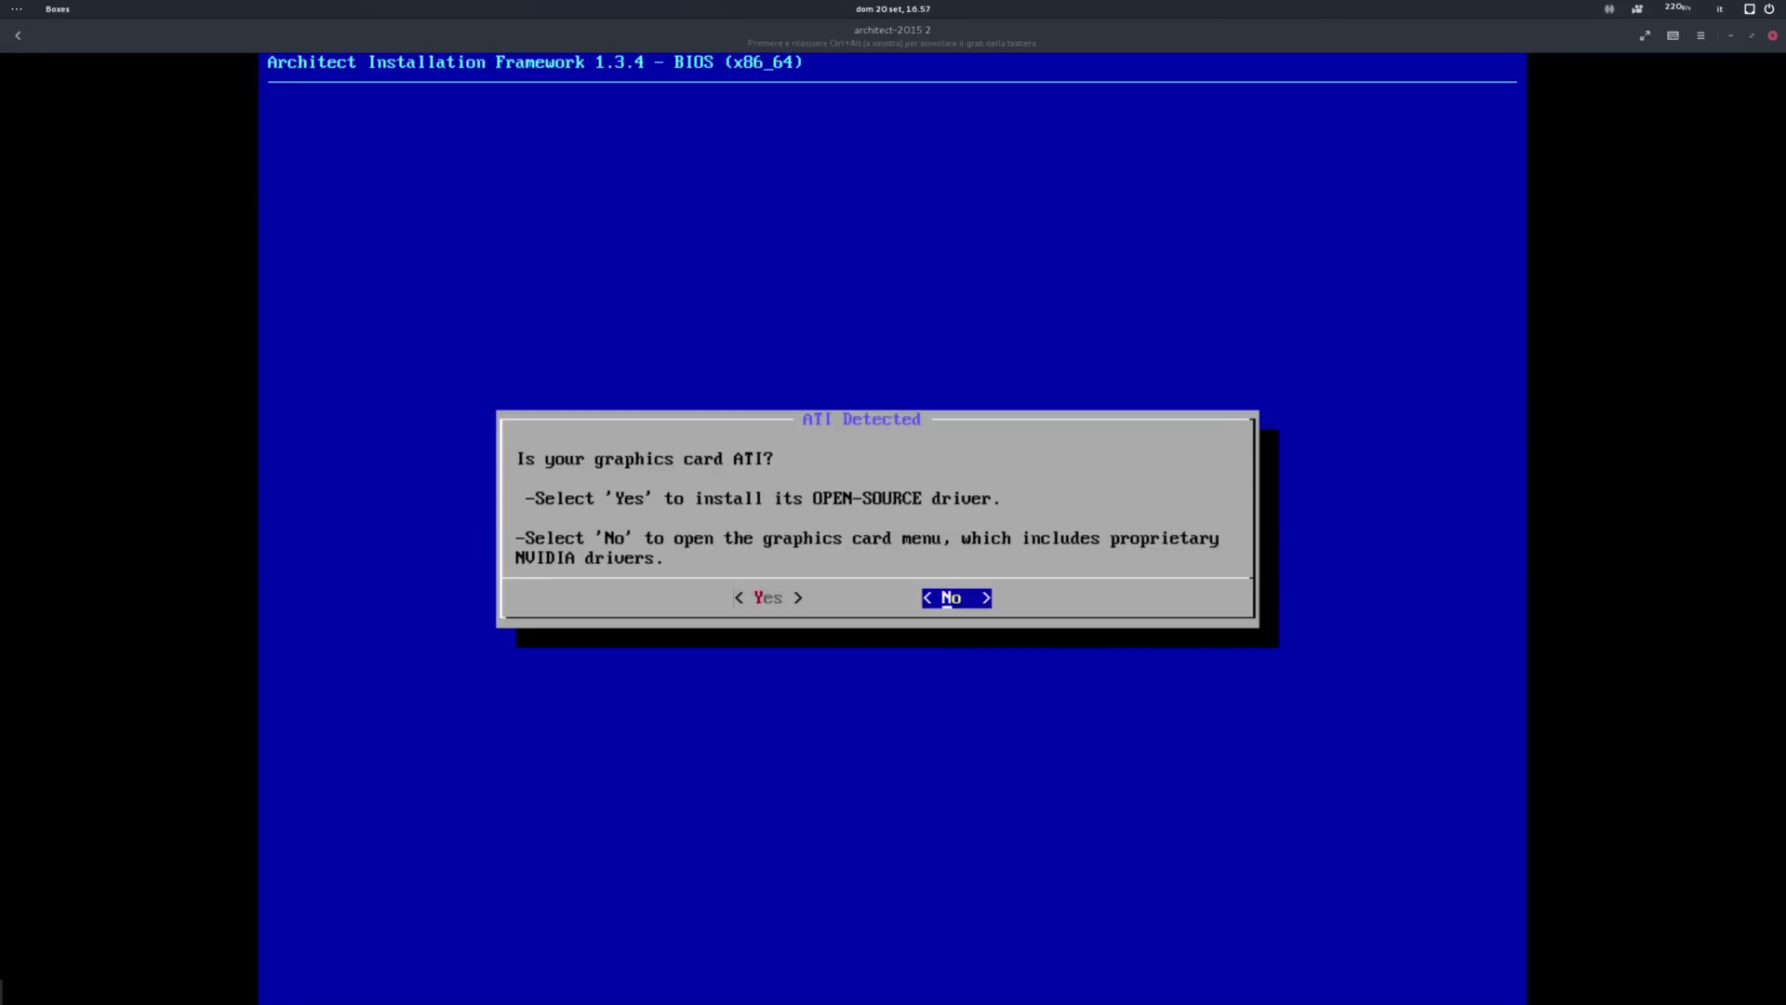
key(Return)
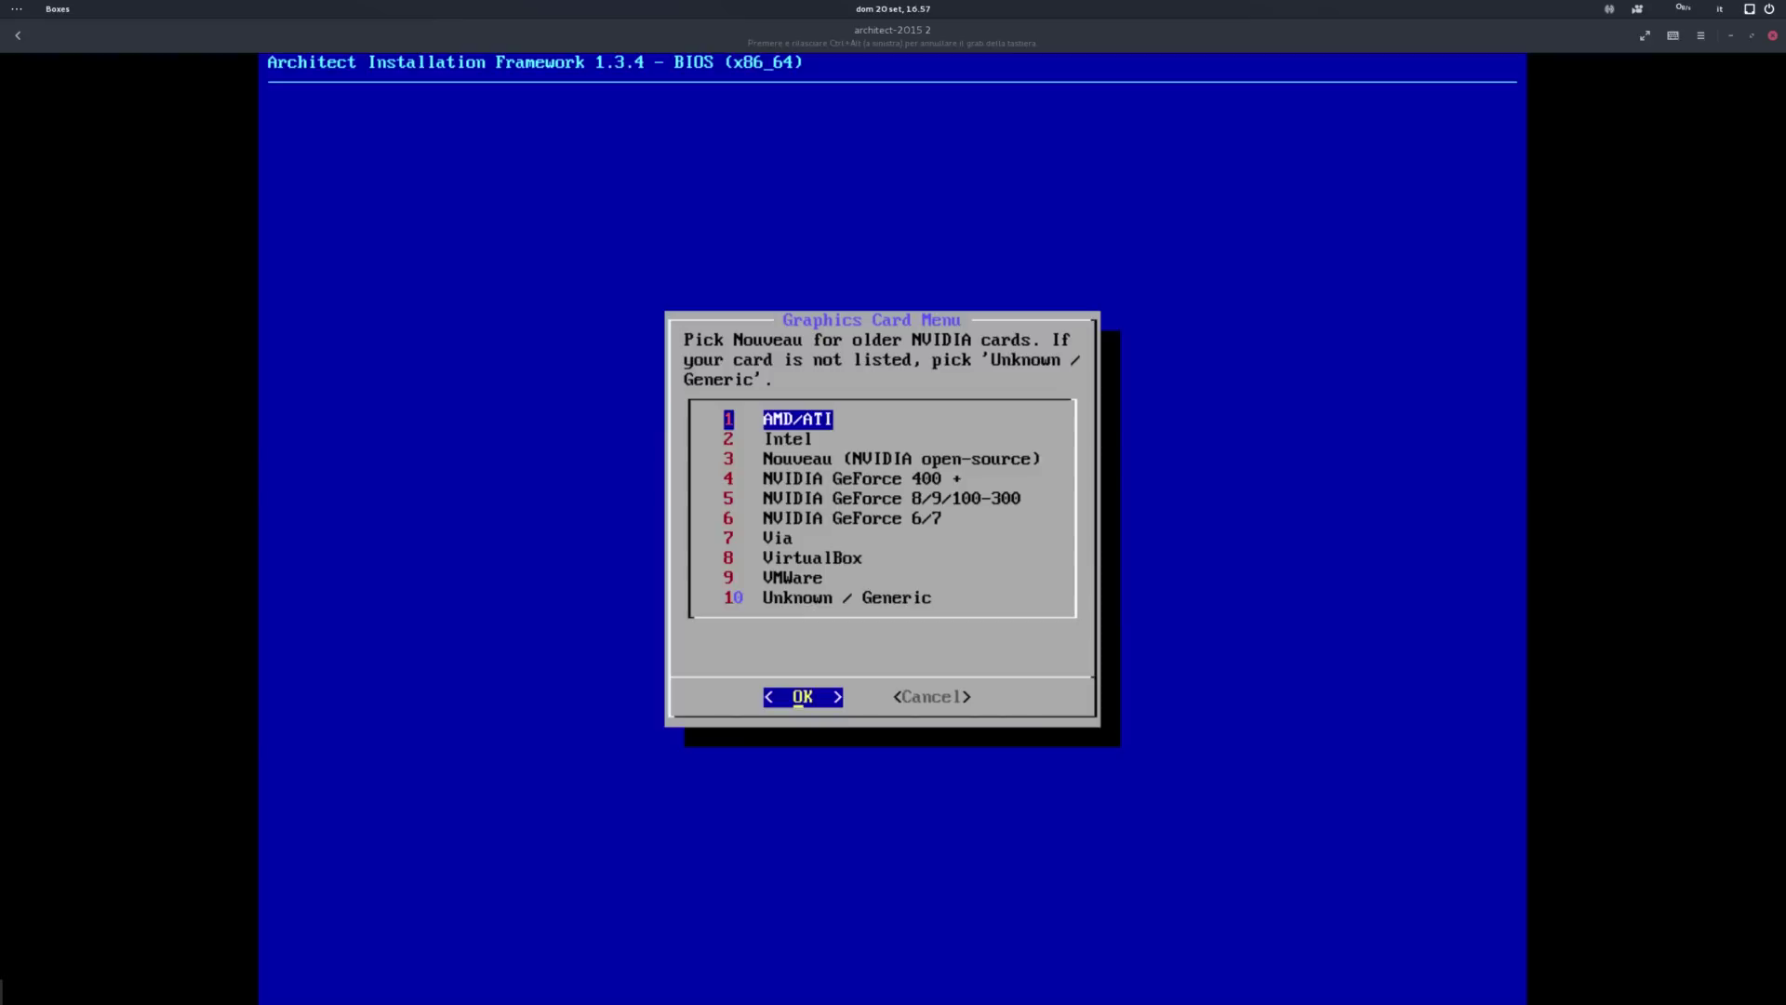
key(Down)
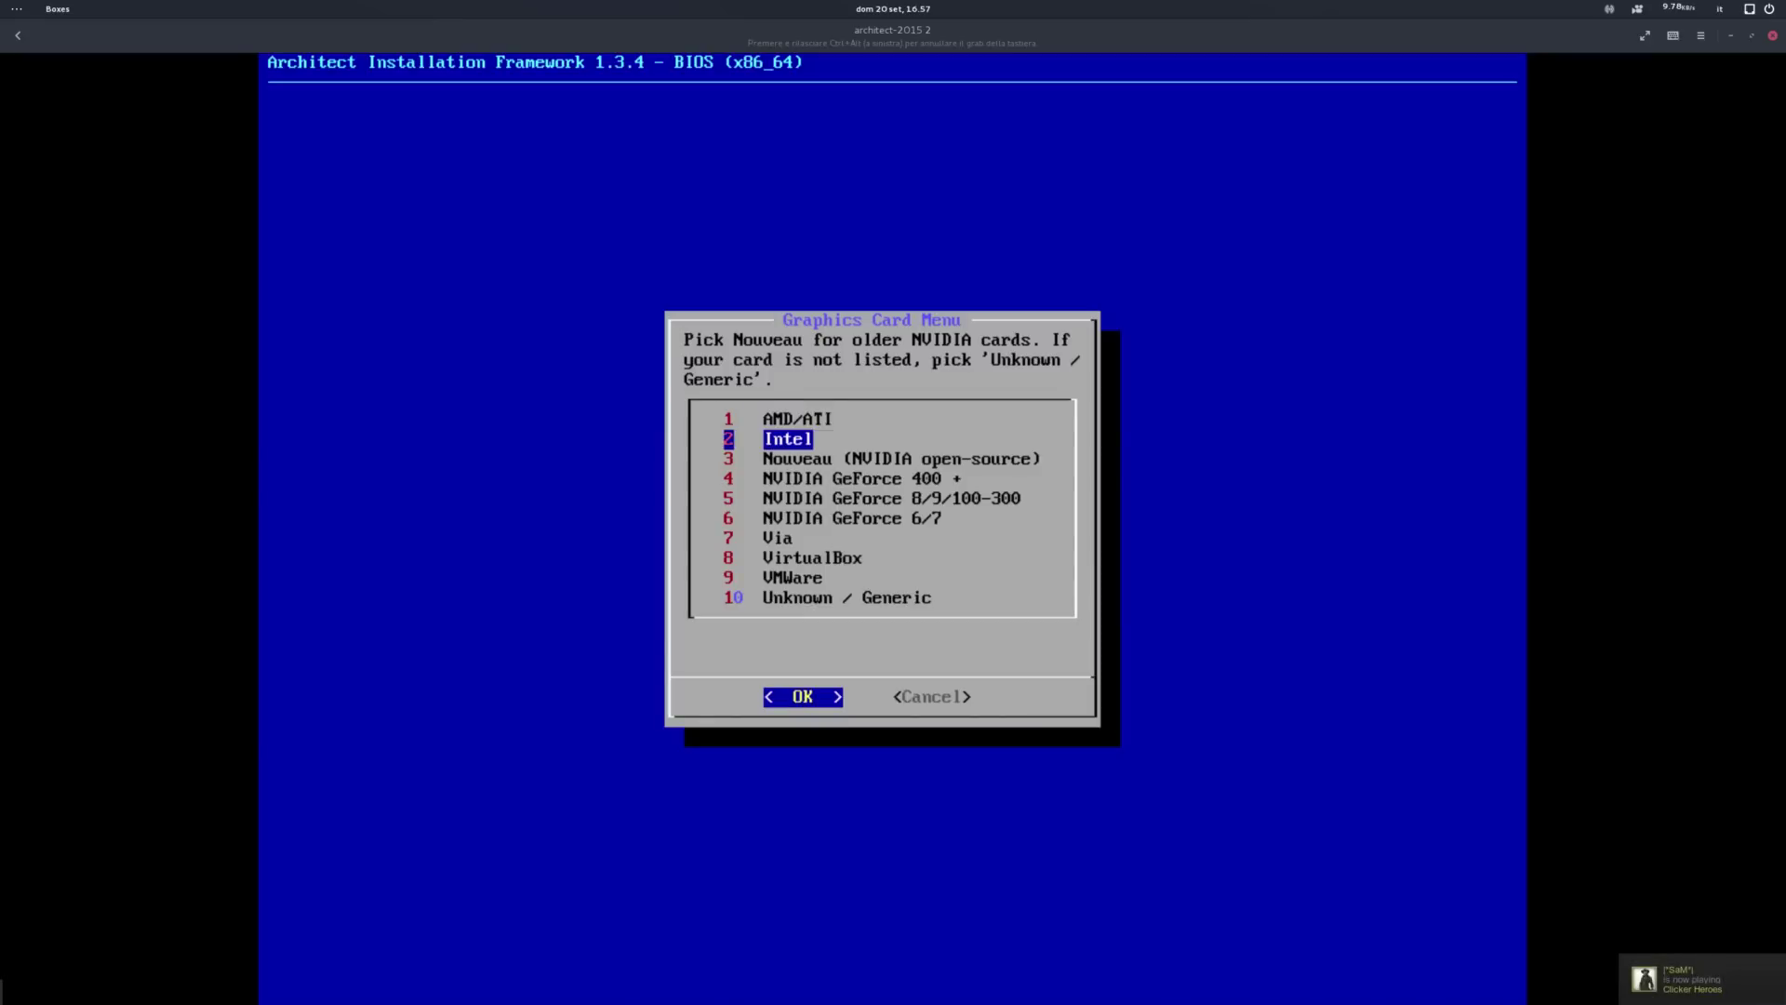
key(Down)
key(Down)
key(Down)
key(Down)
key(Down)
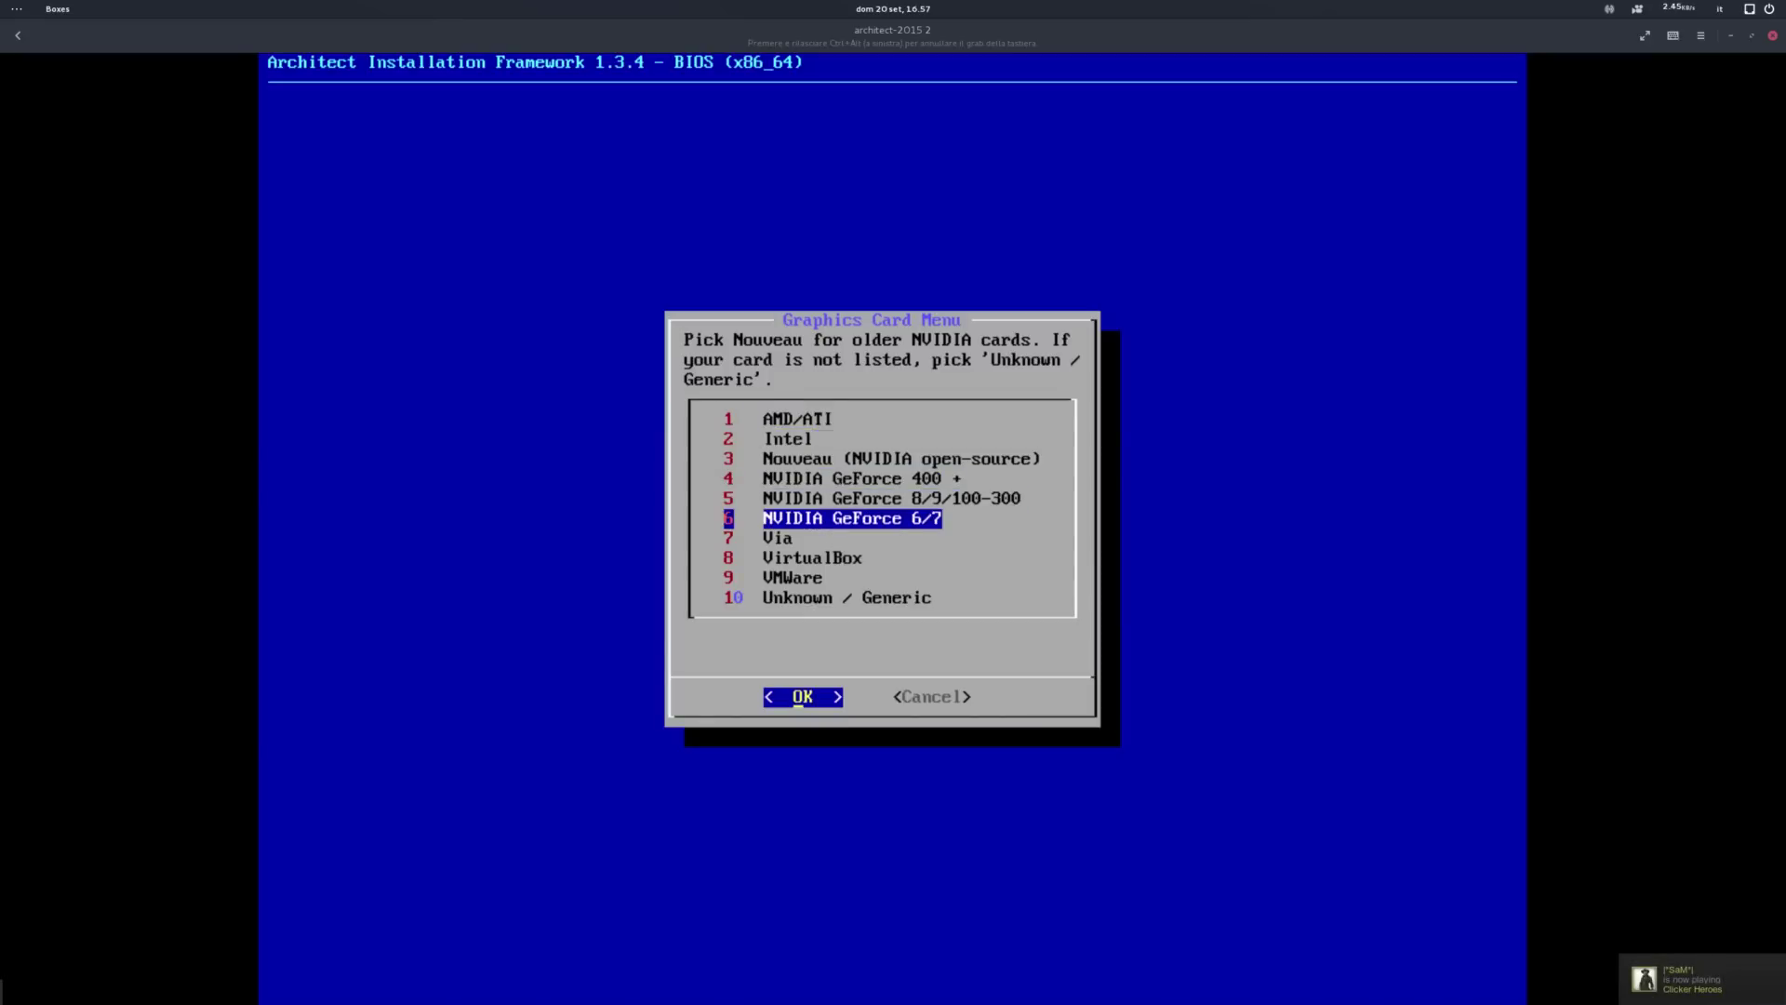
key(Down)
key(Down)
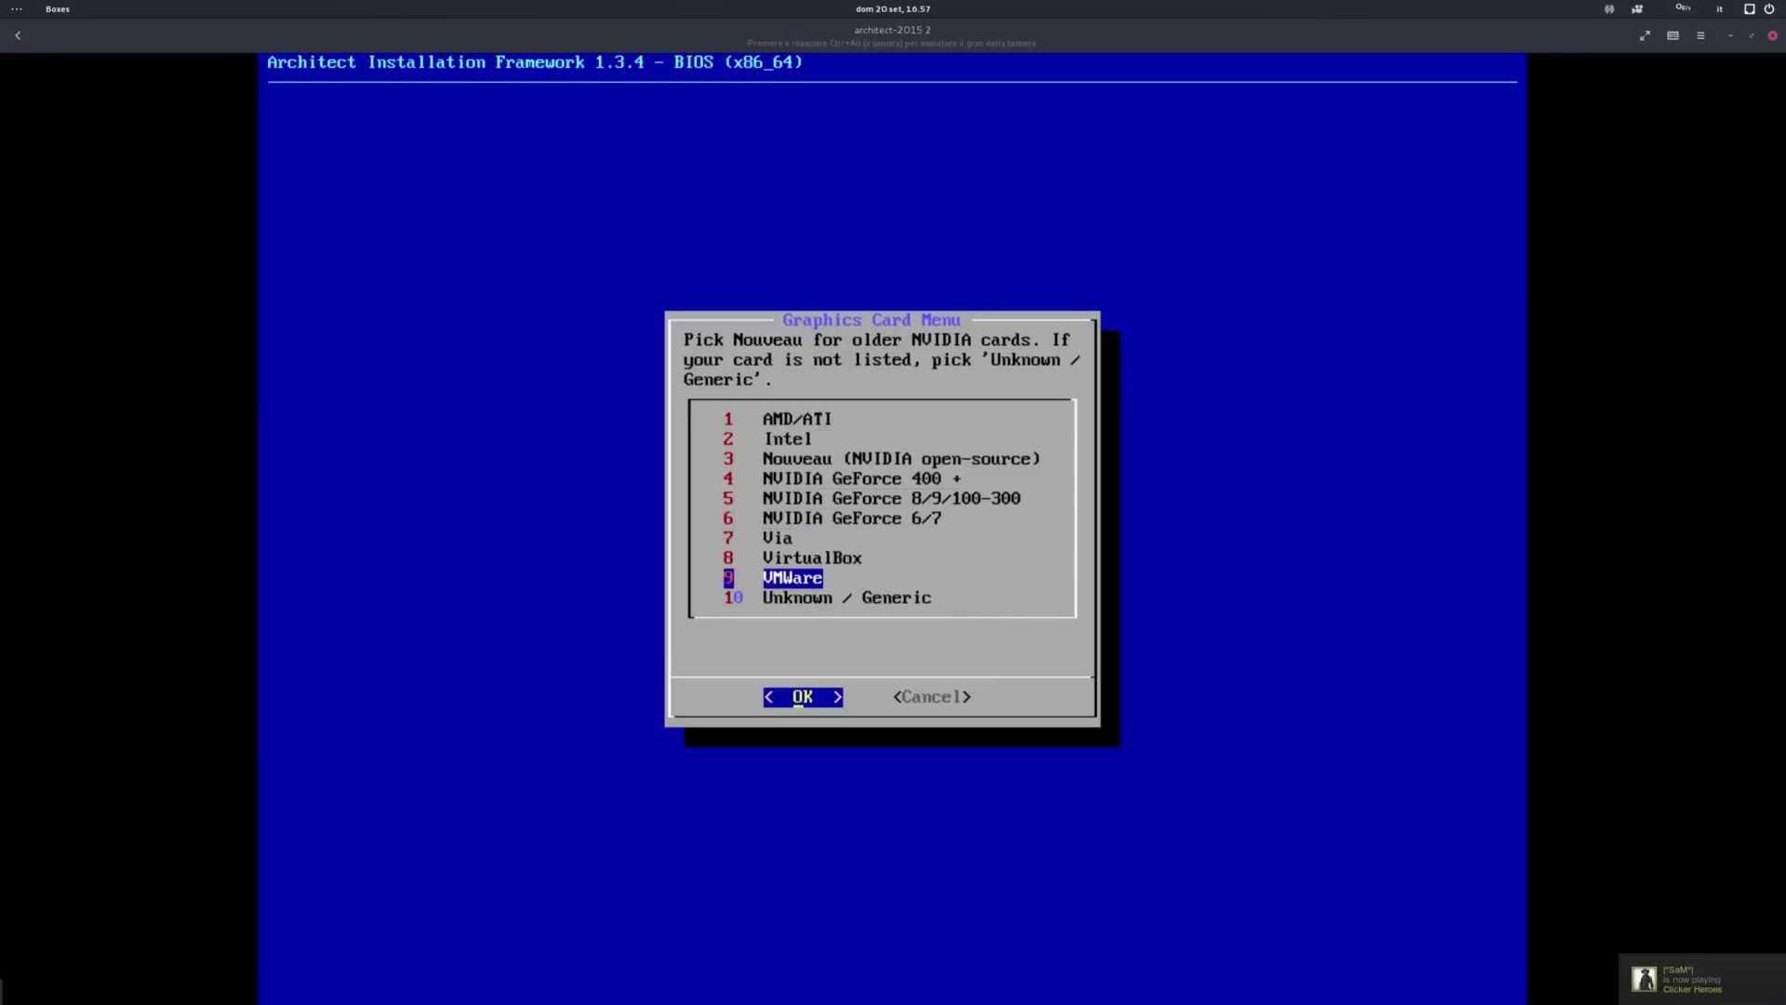
key(Up)
key(Up)
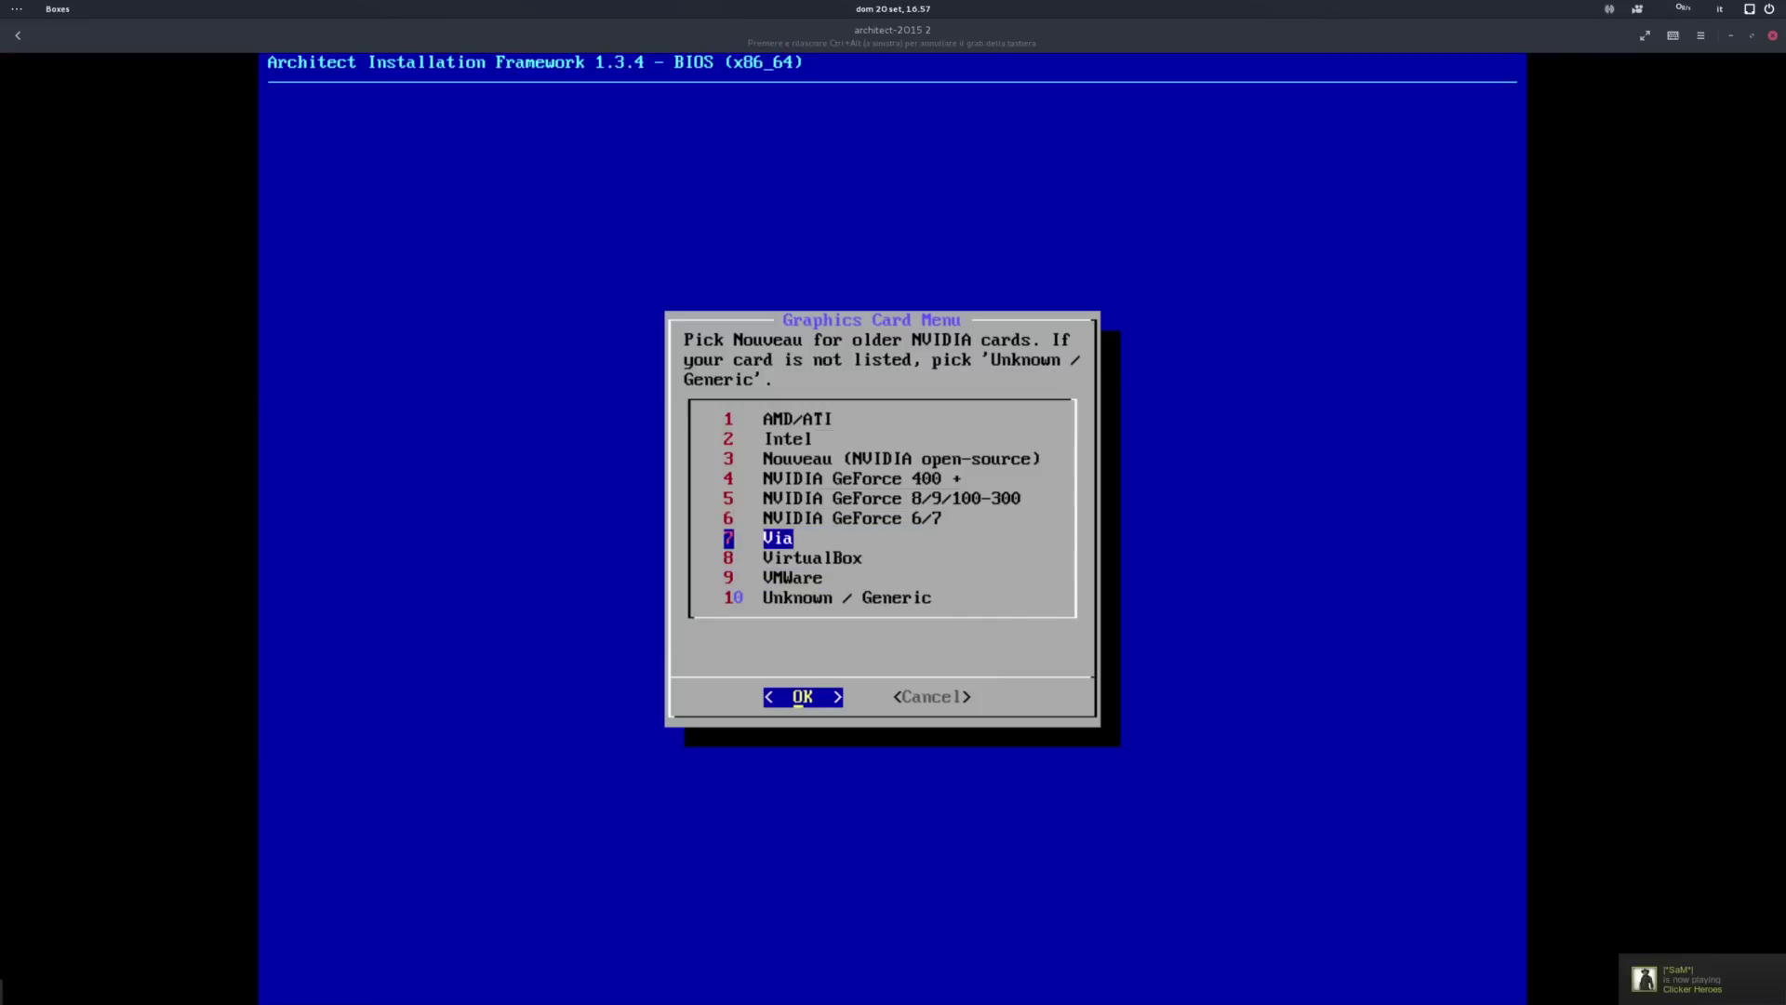
key(Down)
key(Down)
key(Down)
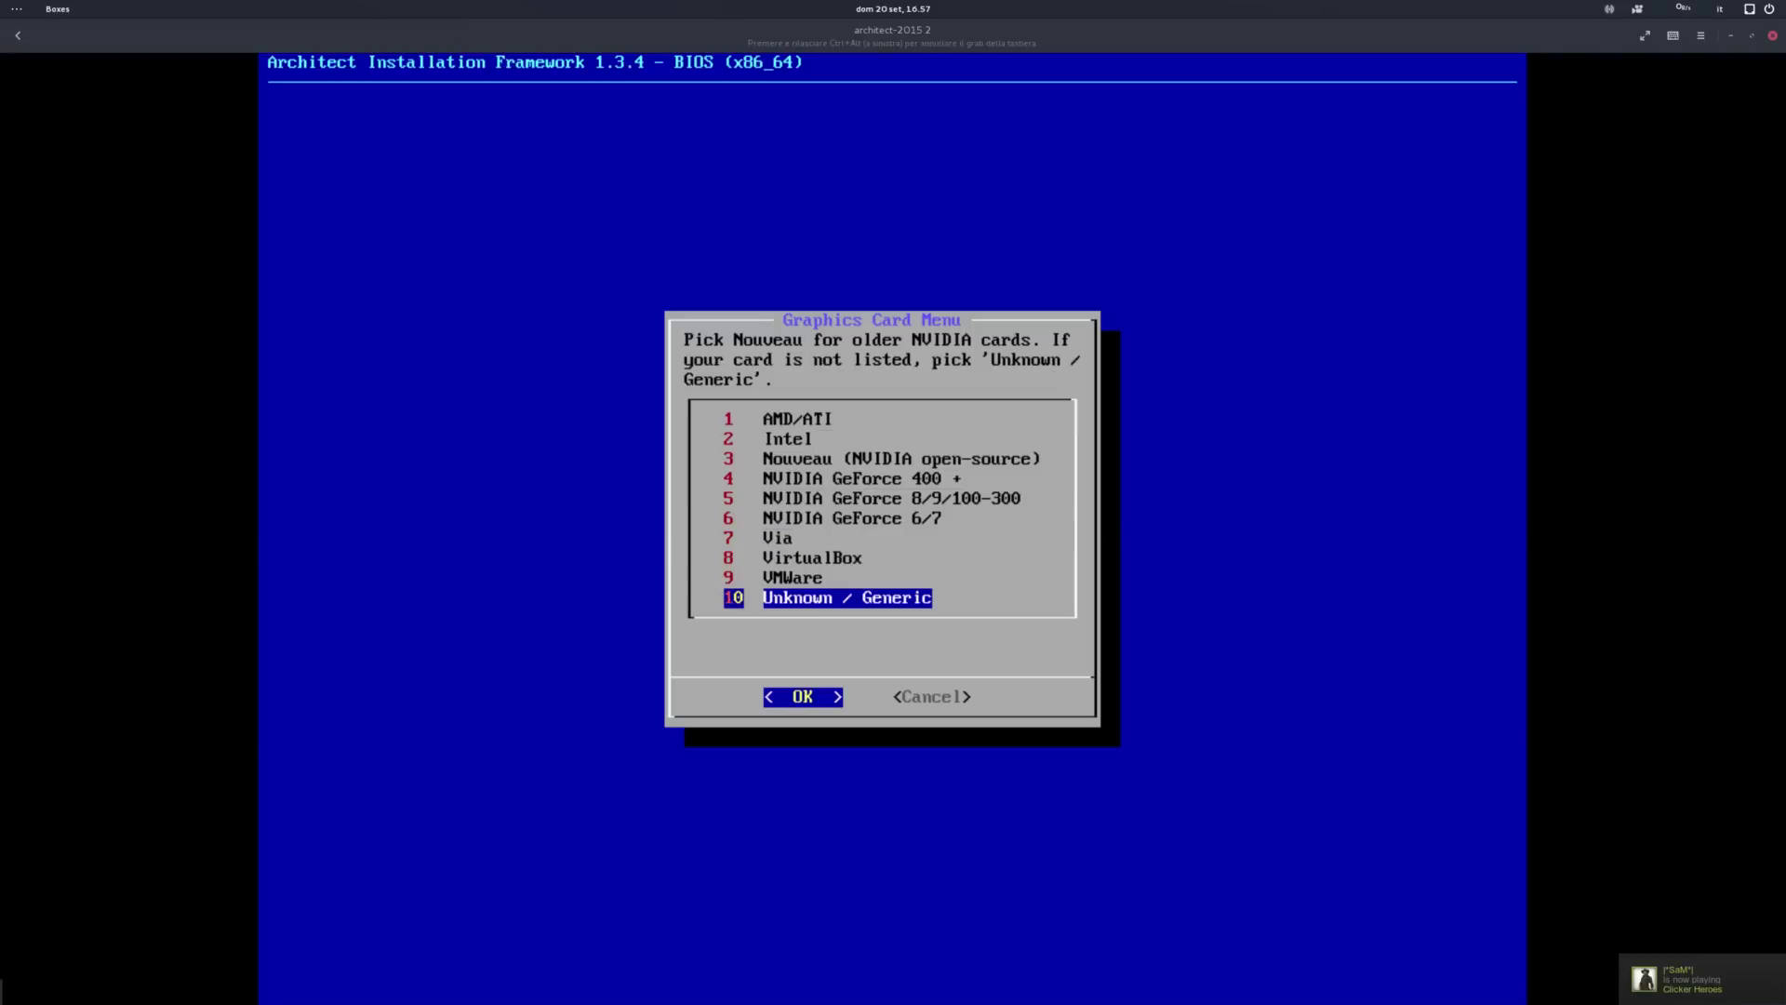
Step: Confirm Unknown / Generic as the graphics driver and go to Install Desktop Environments
key(Return)
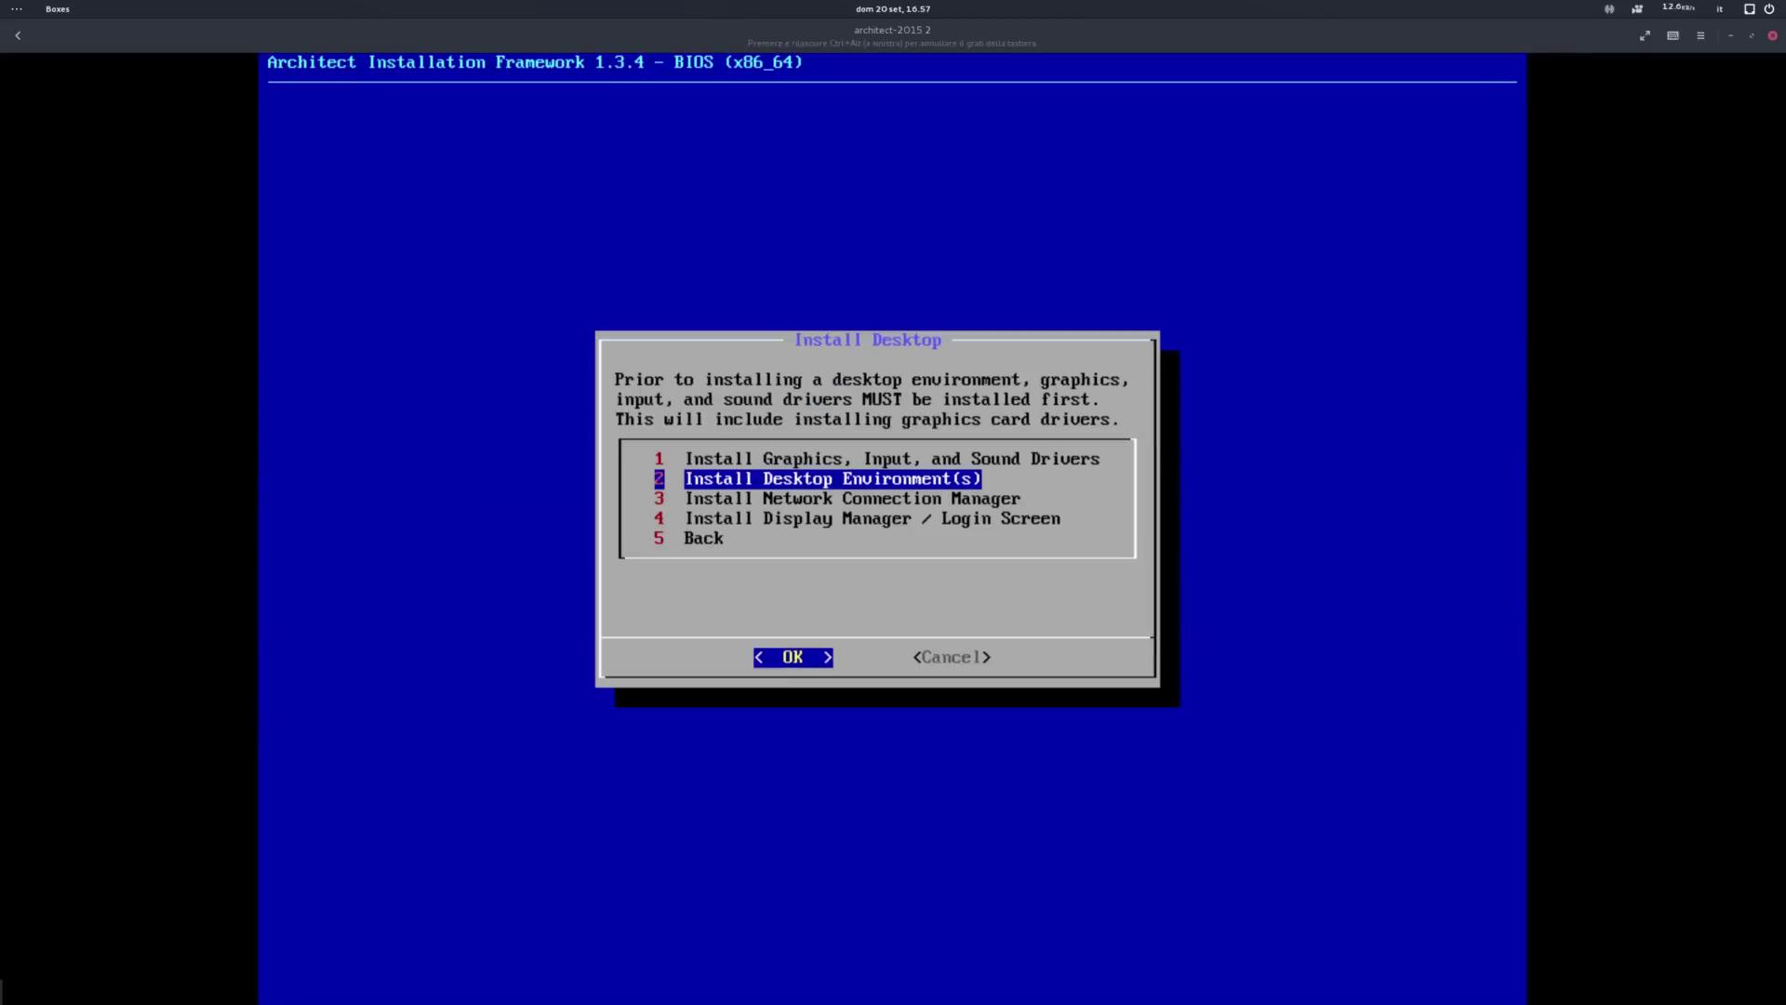
key(Return)
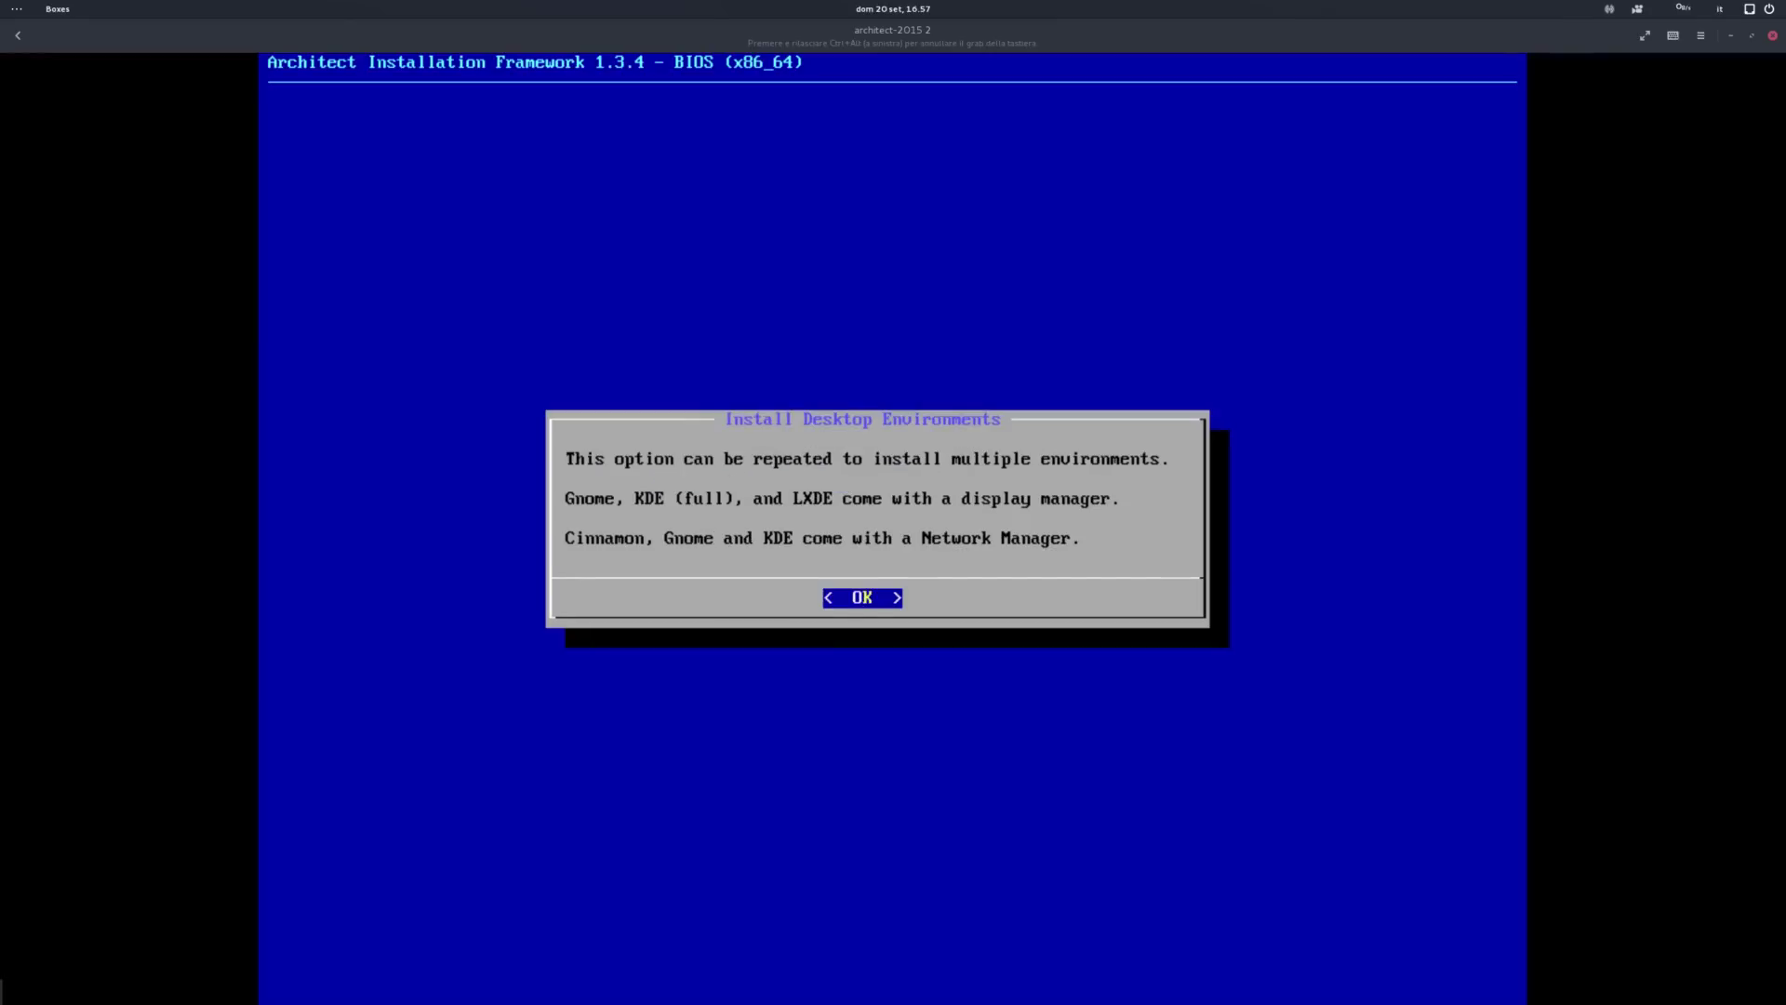
key(Return)
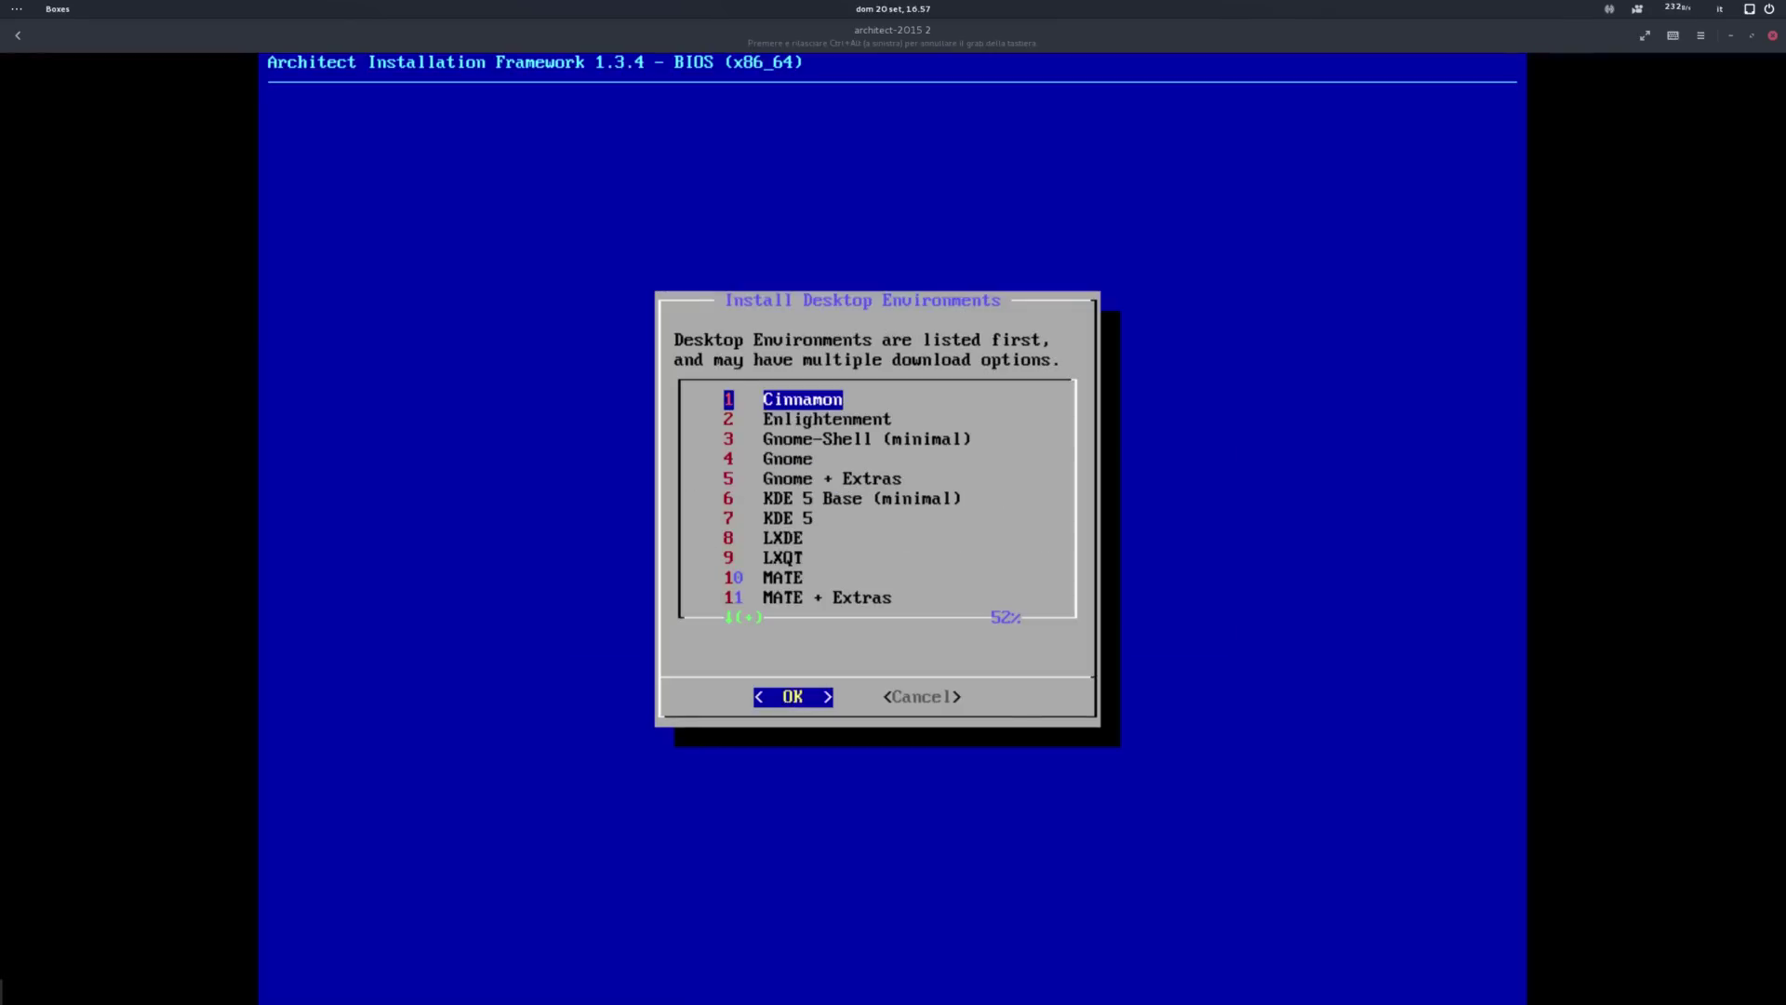
Step: Select the full Gnome desktop from the environment list and start its installation
key(Down)
key(Down)
key(Down)
key(Up)
key(Up)
key(Up)
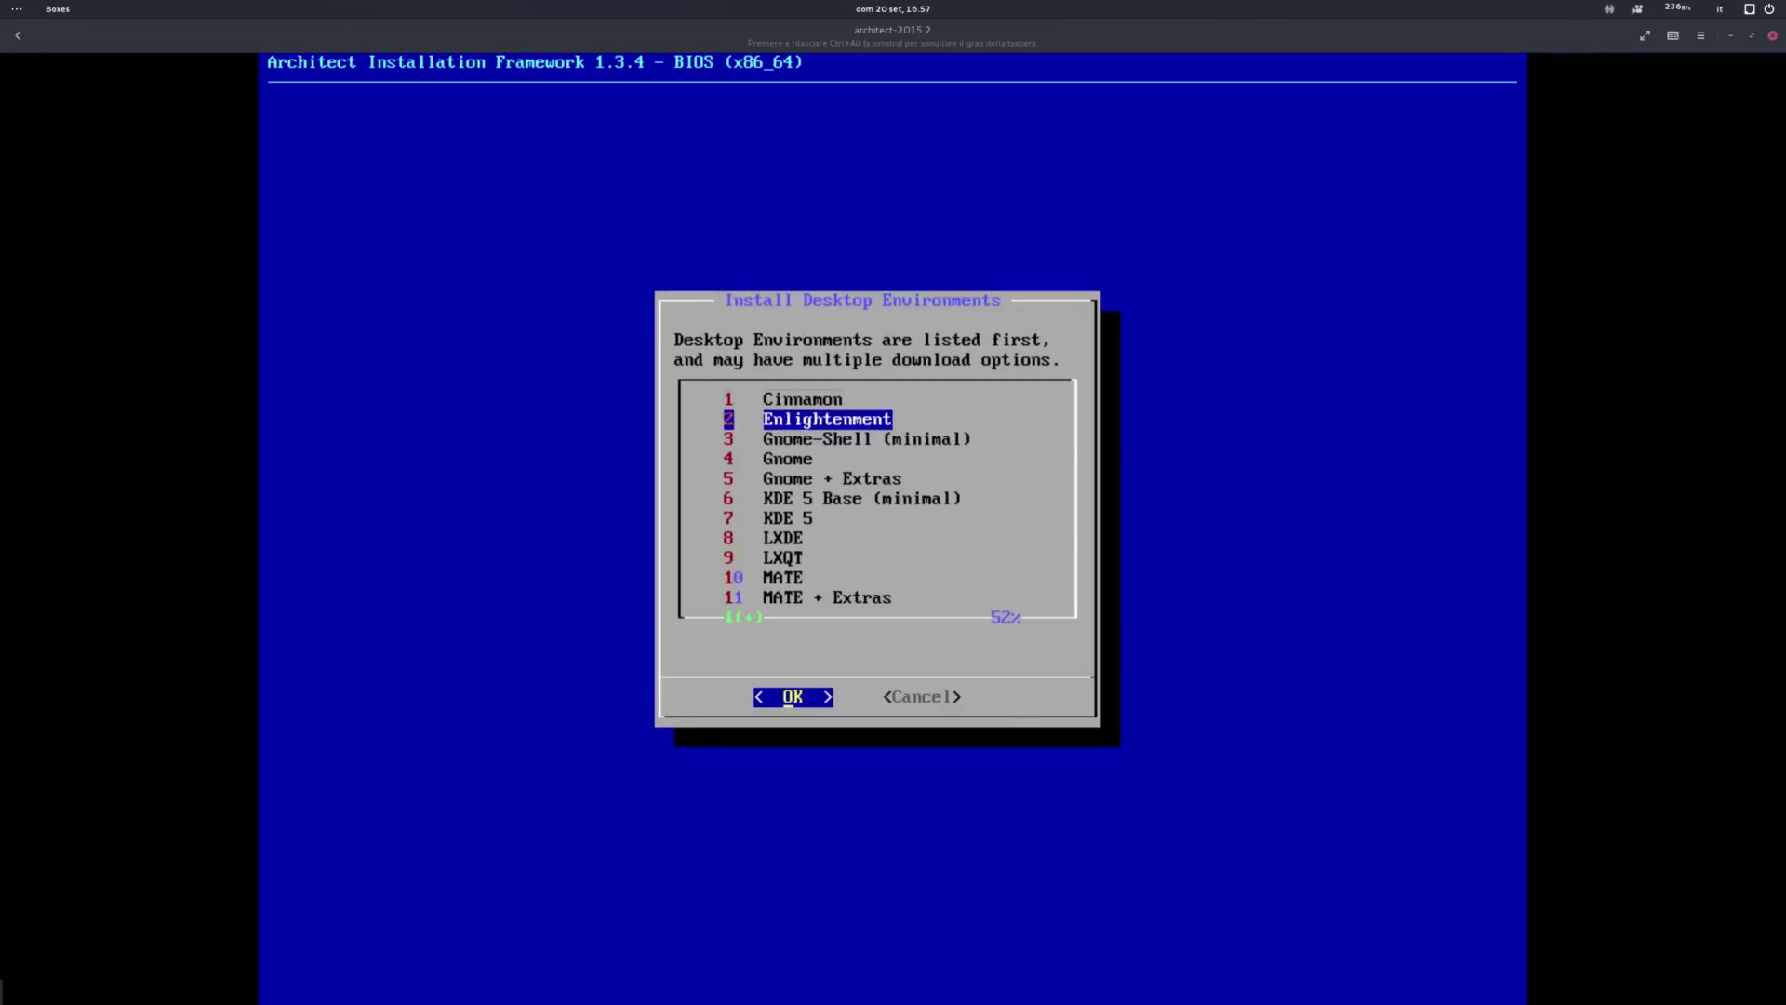
key(Down)
key(Down)
key(Down)
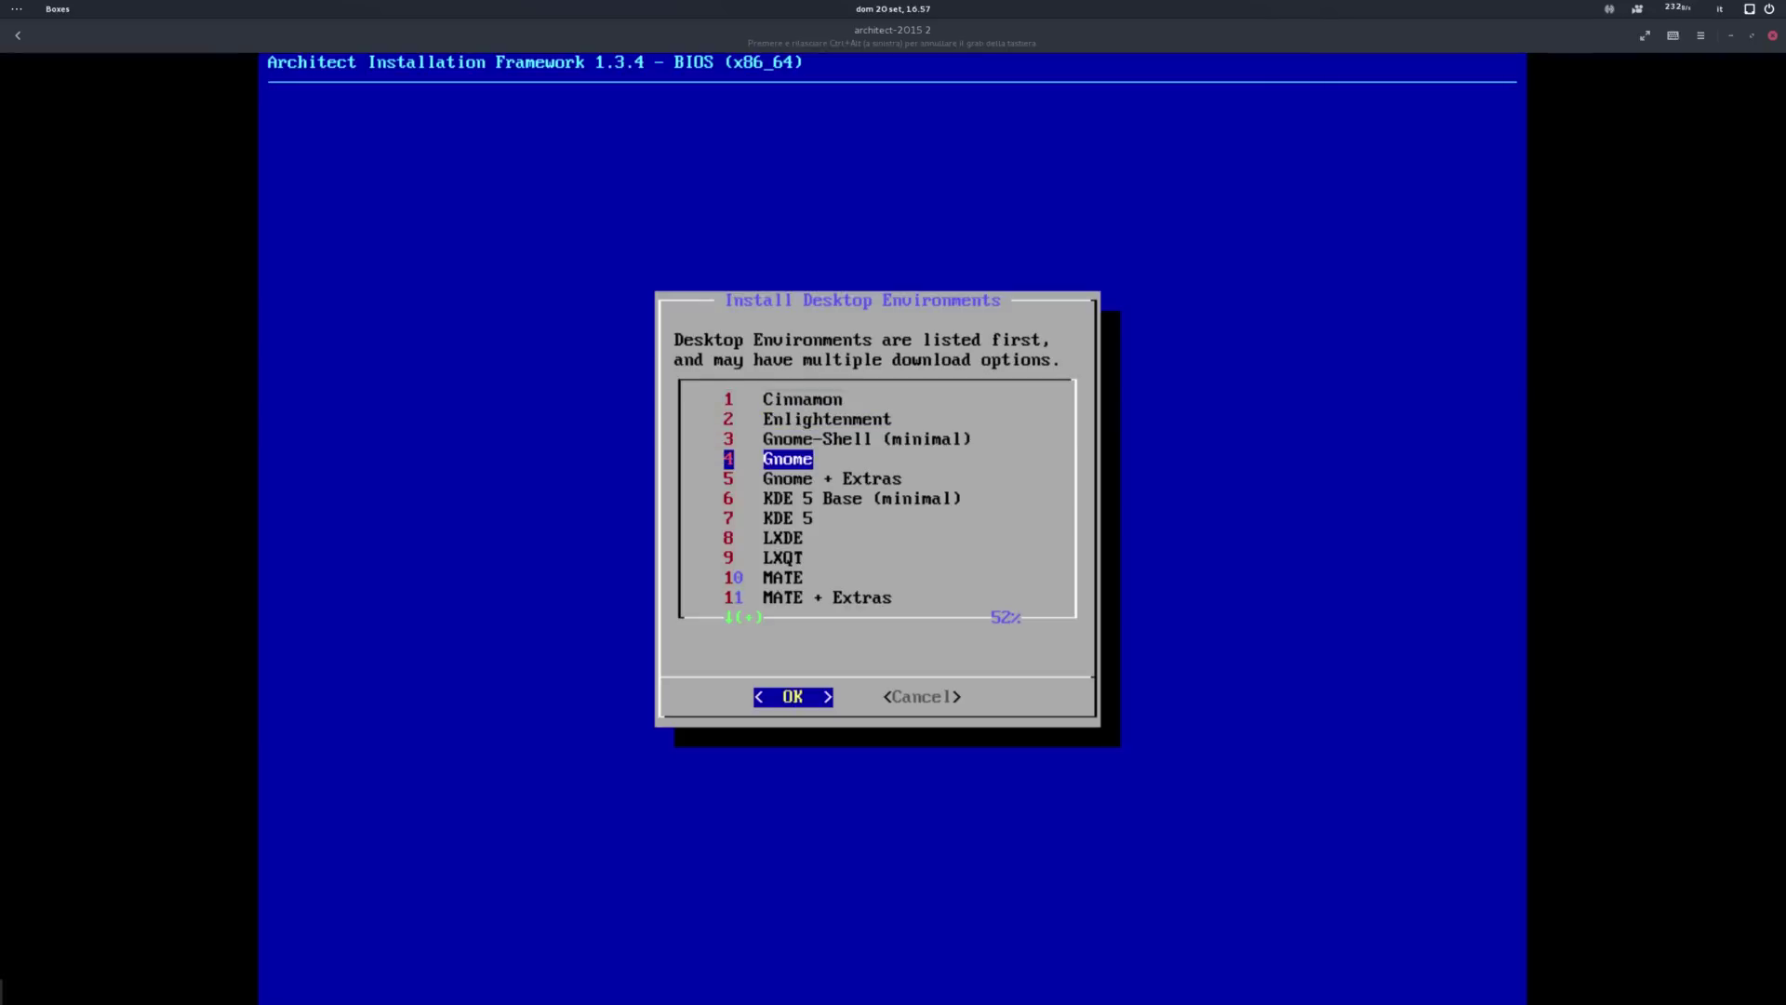
key(Down)
key(Down)
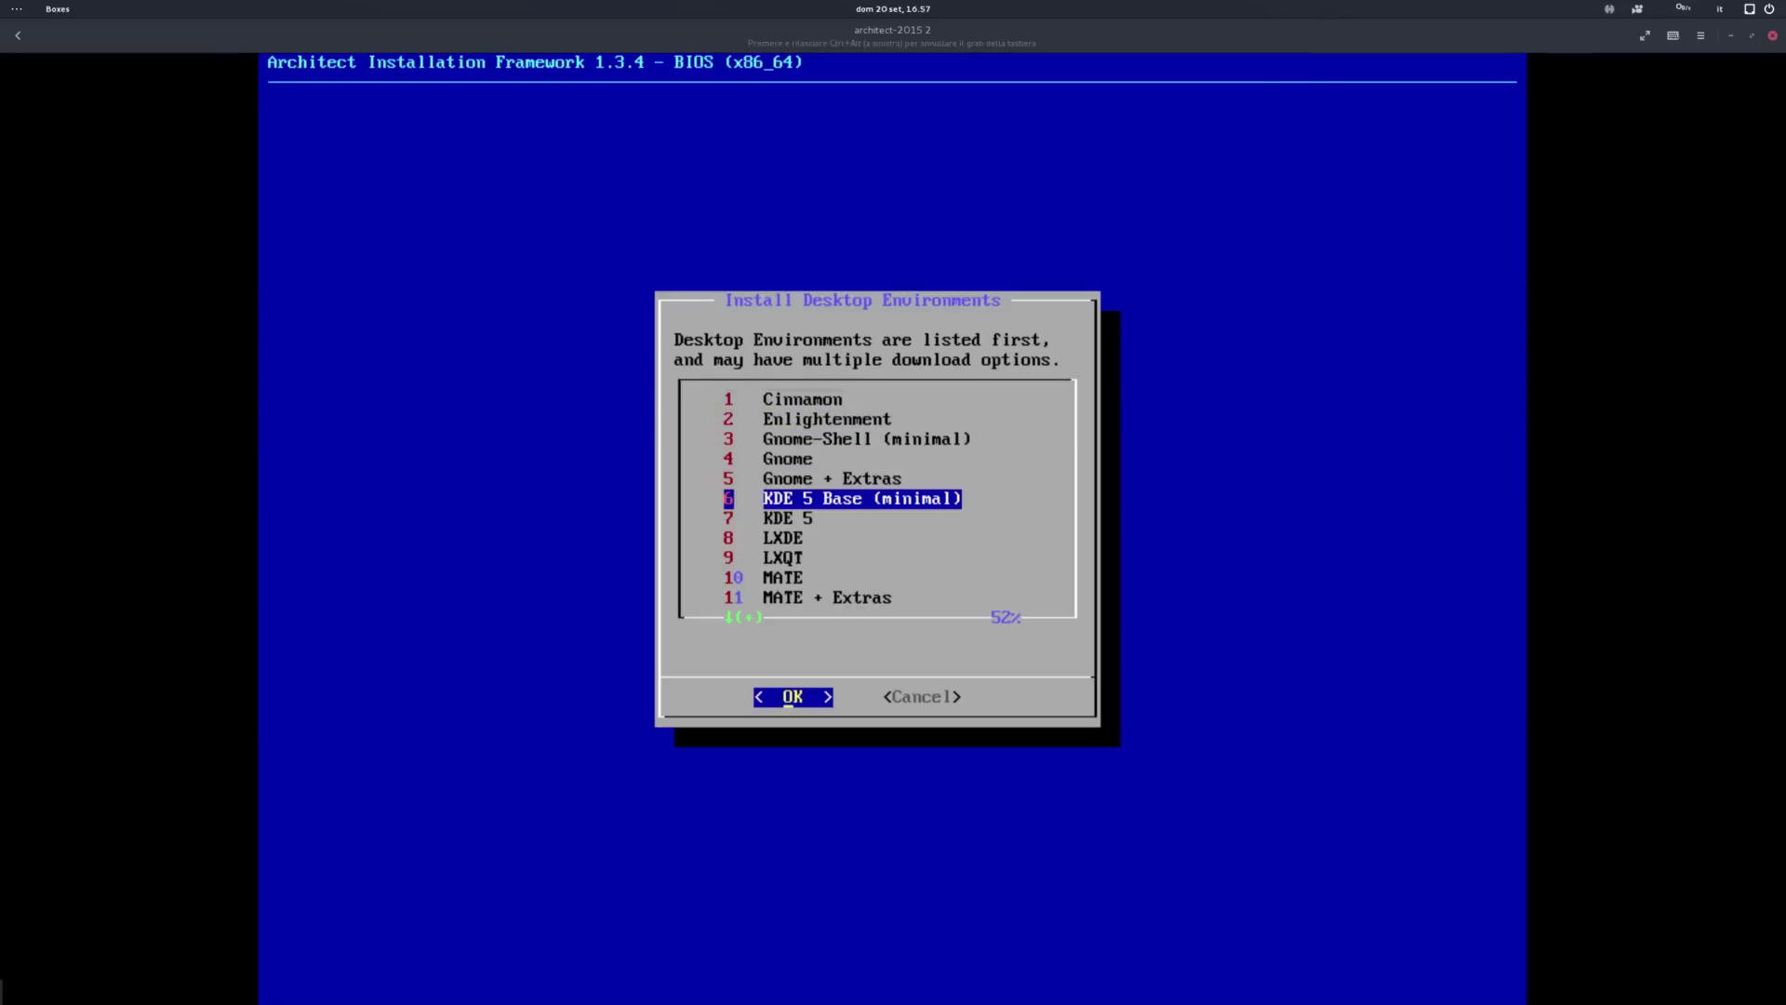
key(Down)
key(Down)
key(Down)
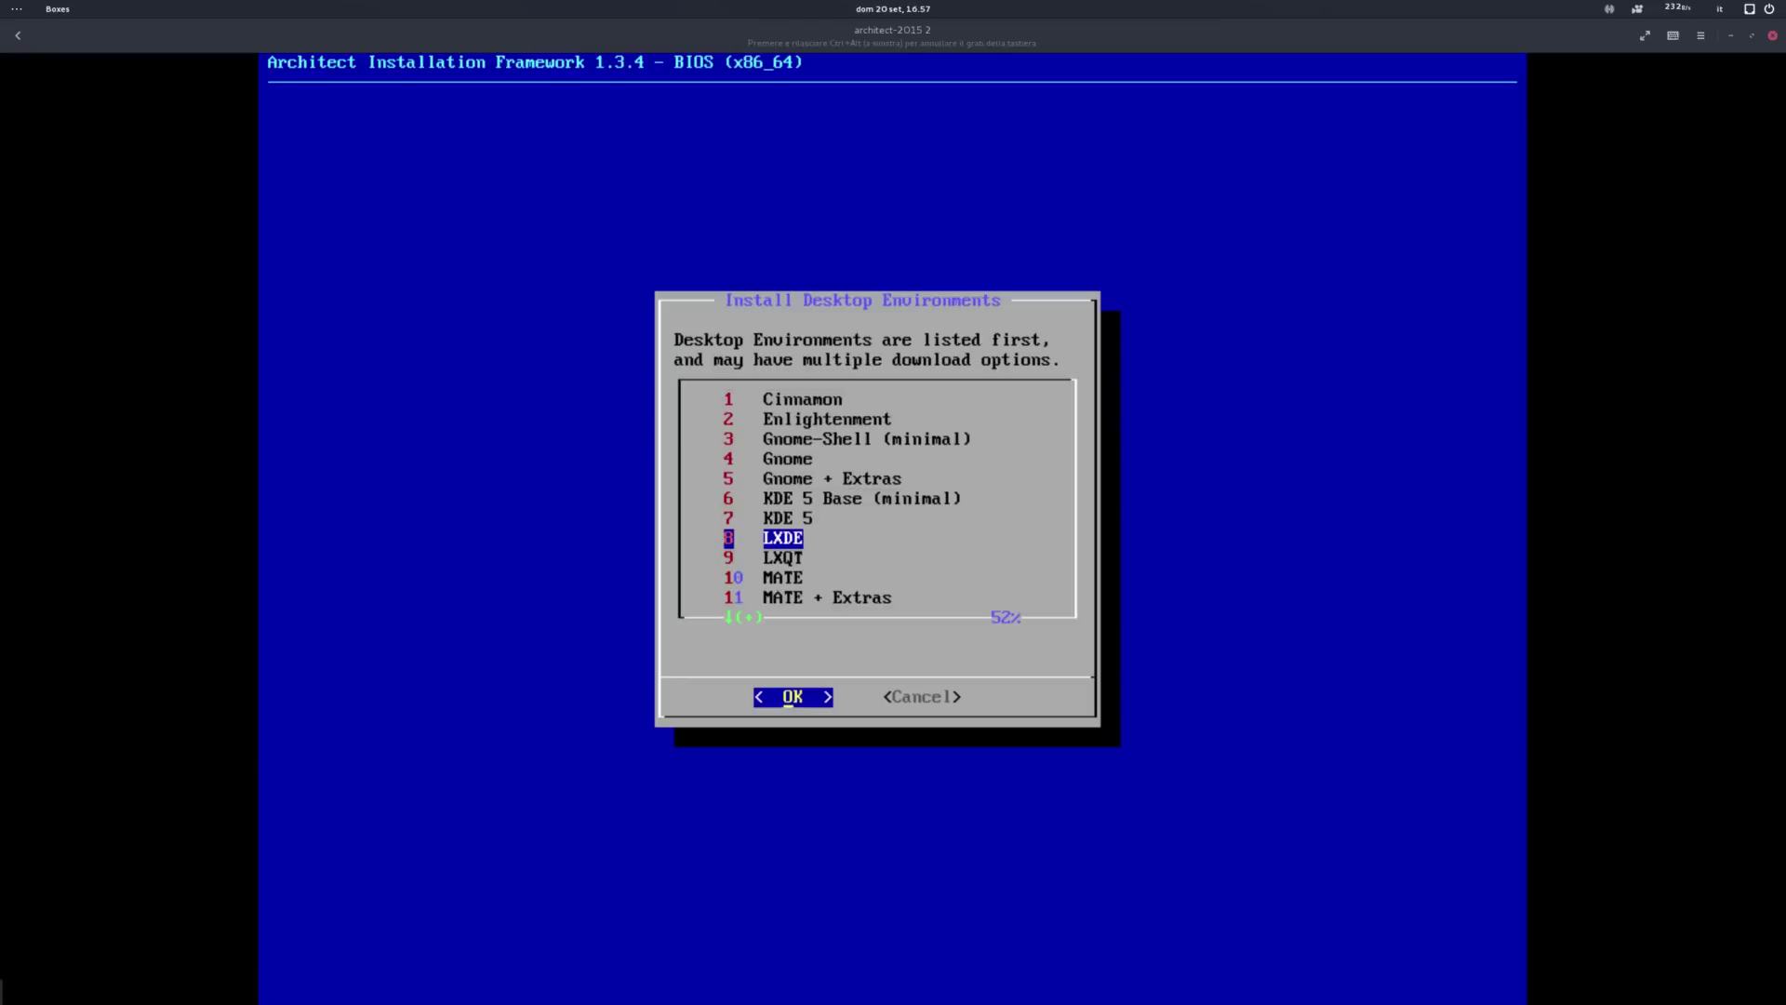
key(Down)
key(Down)
key(Down)
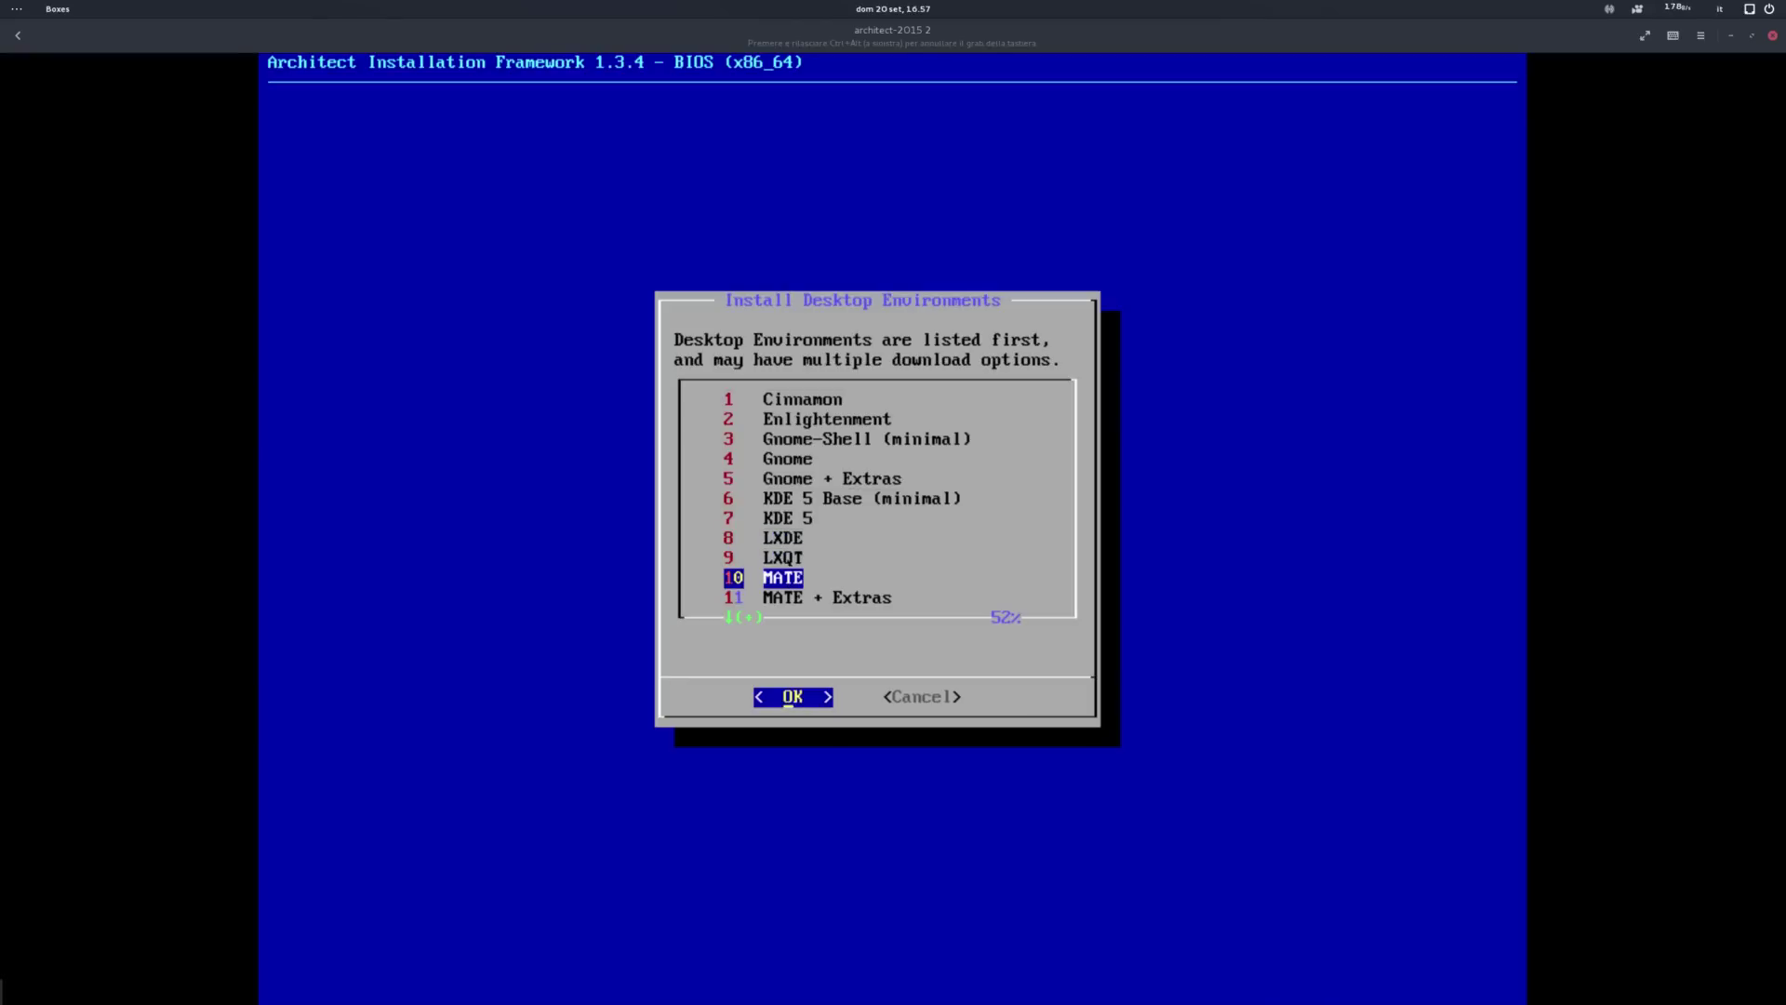
key(Down)
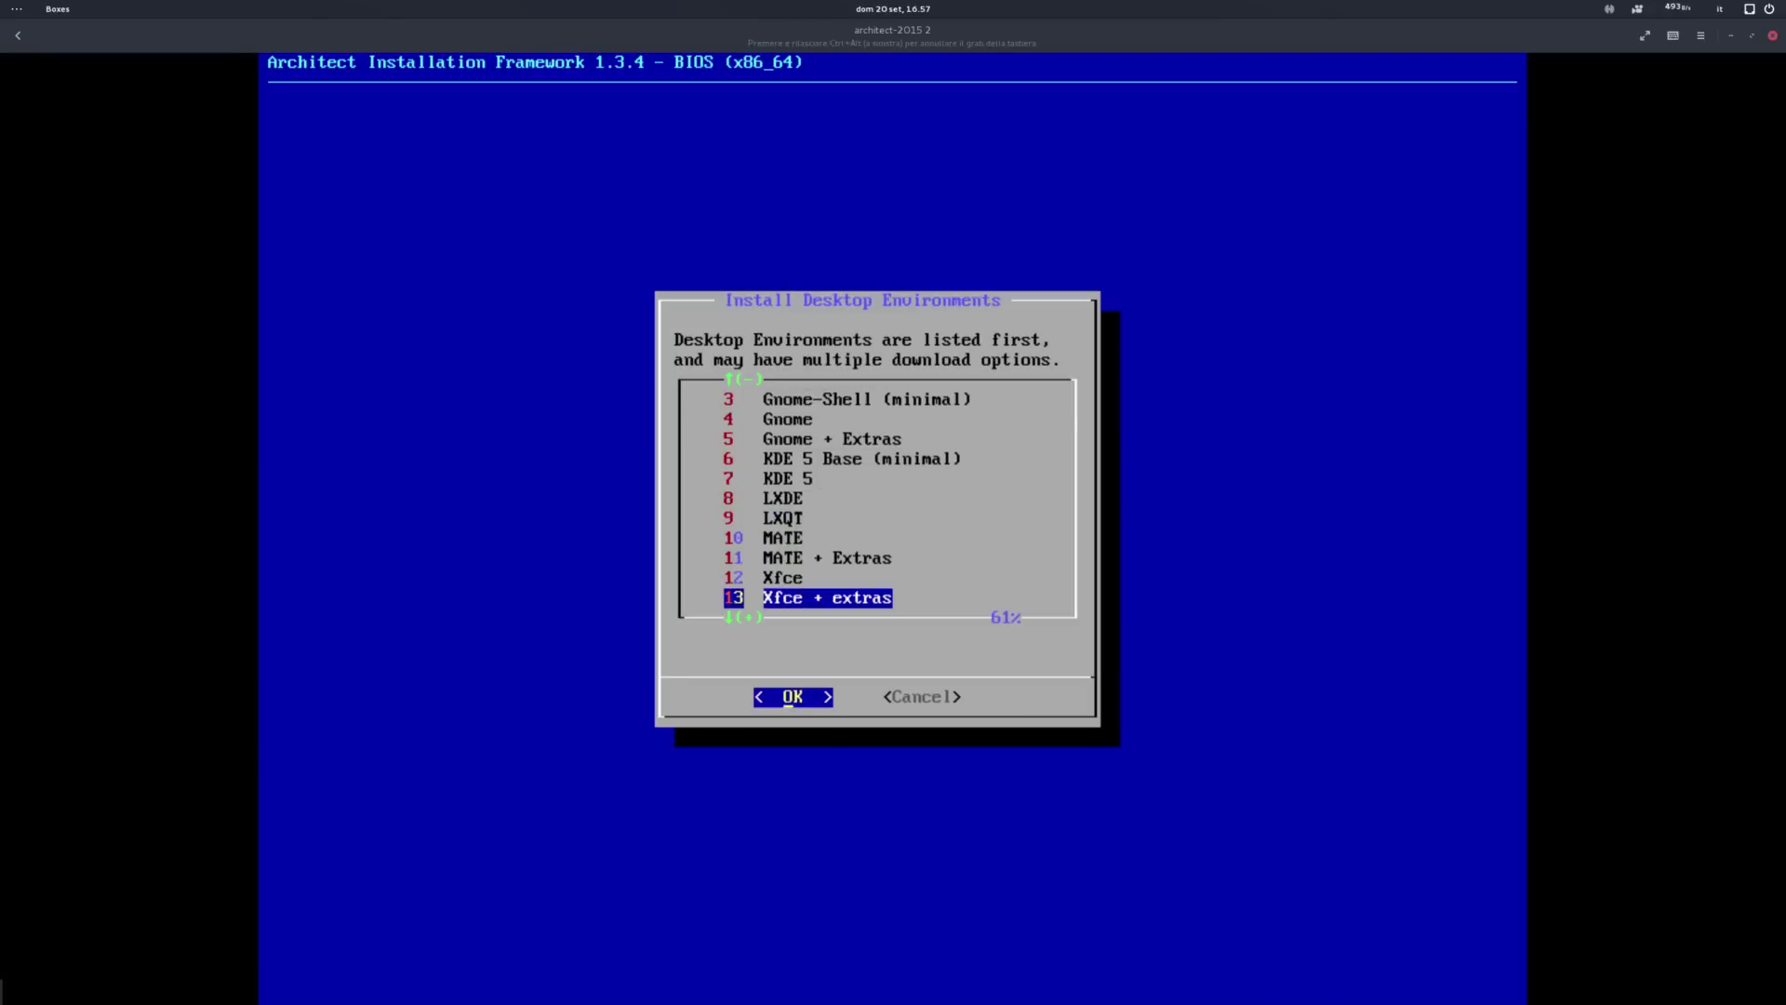
key(Down)
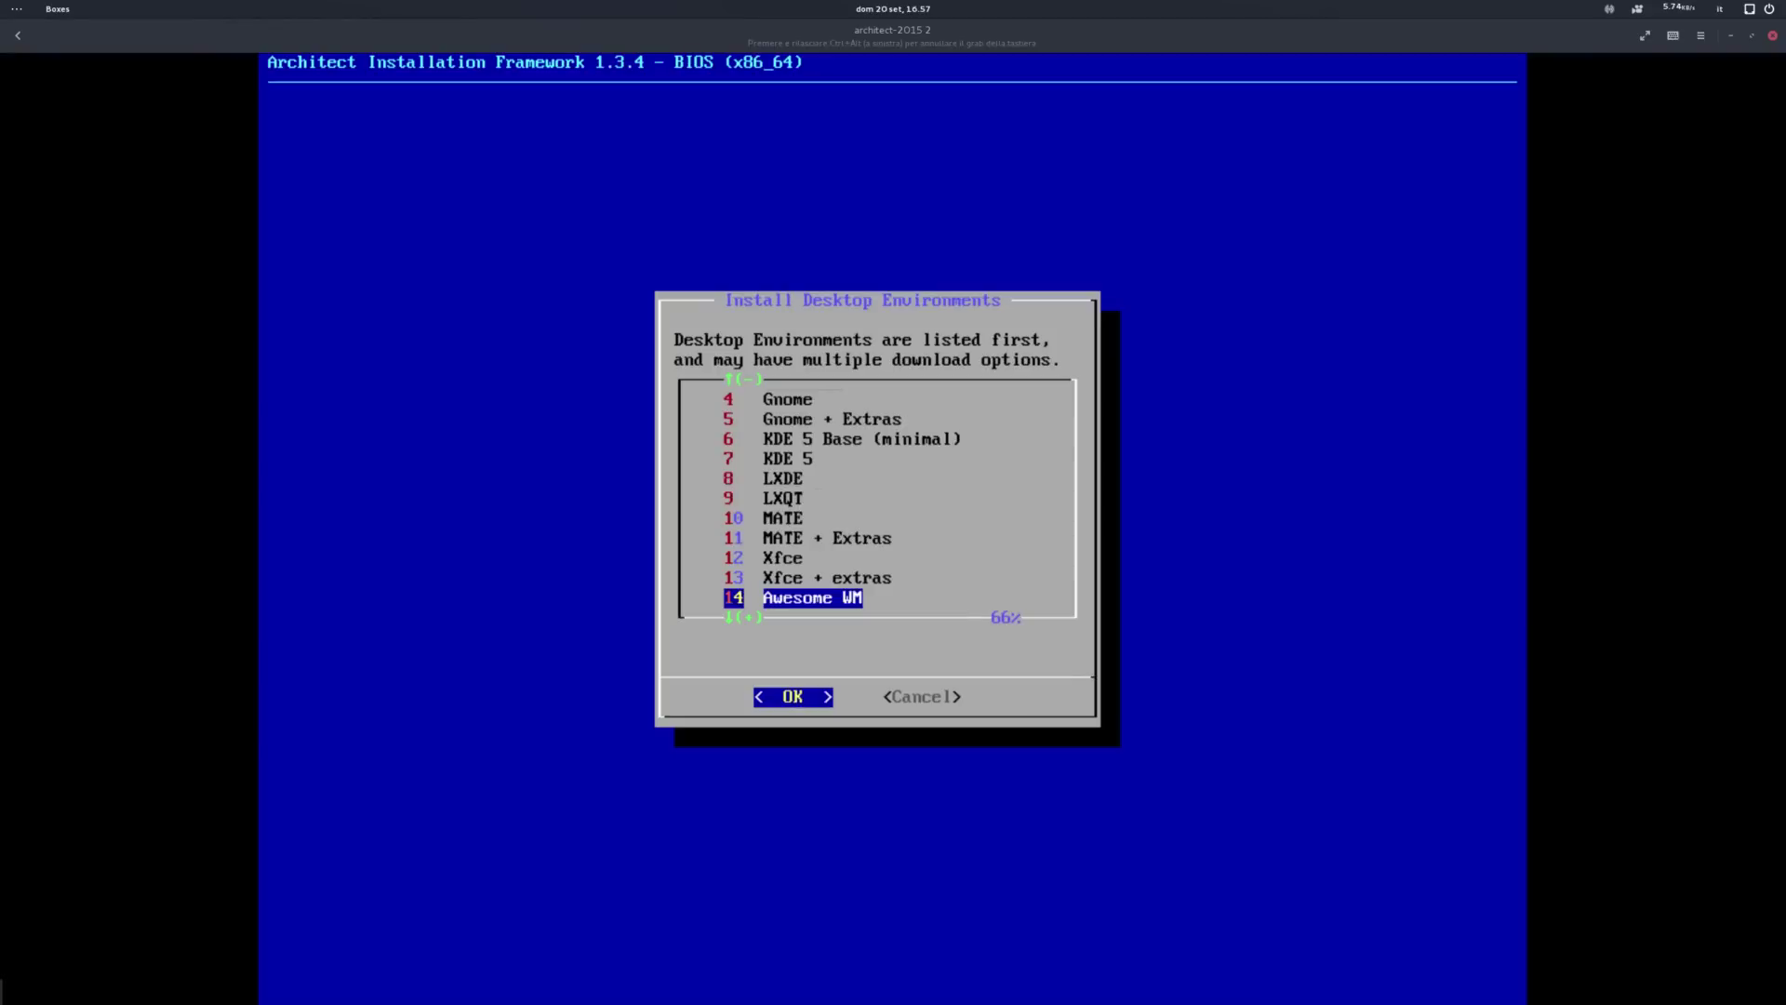
key(Down)
key(Down)
key(Down)
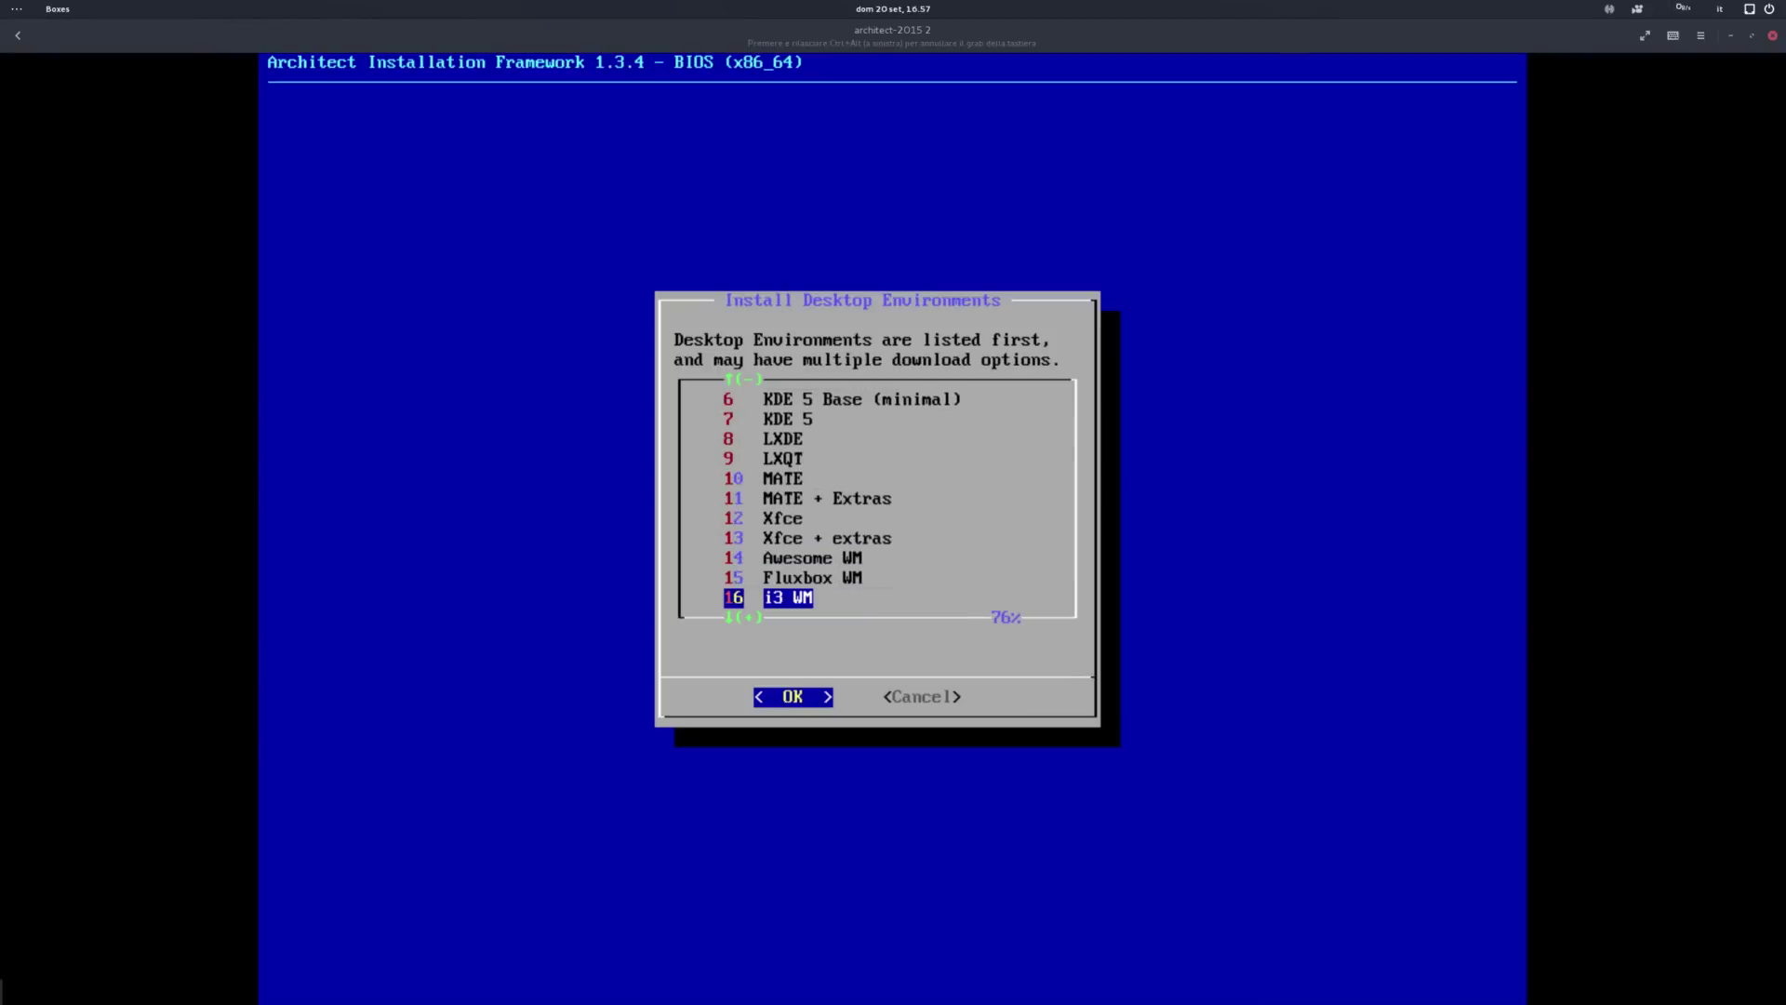
key(Down)
key(Down)
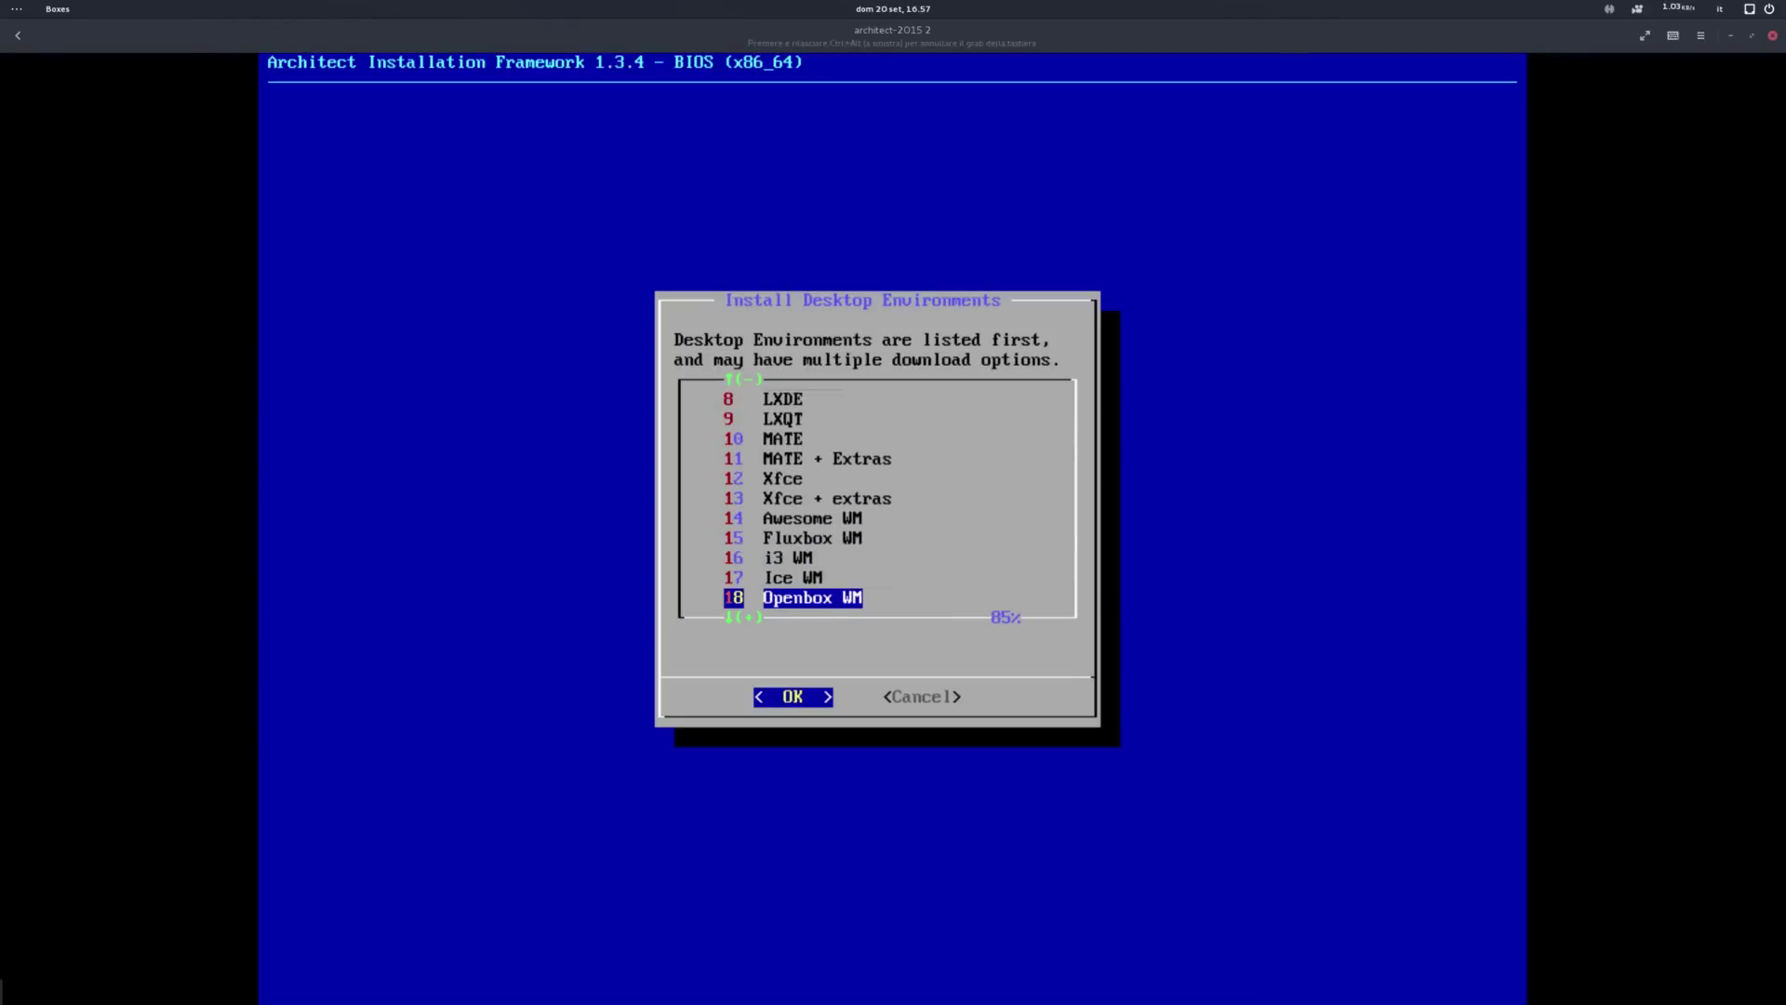
key(Down)
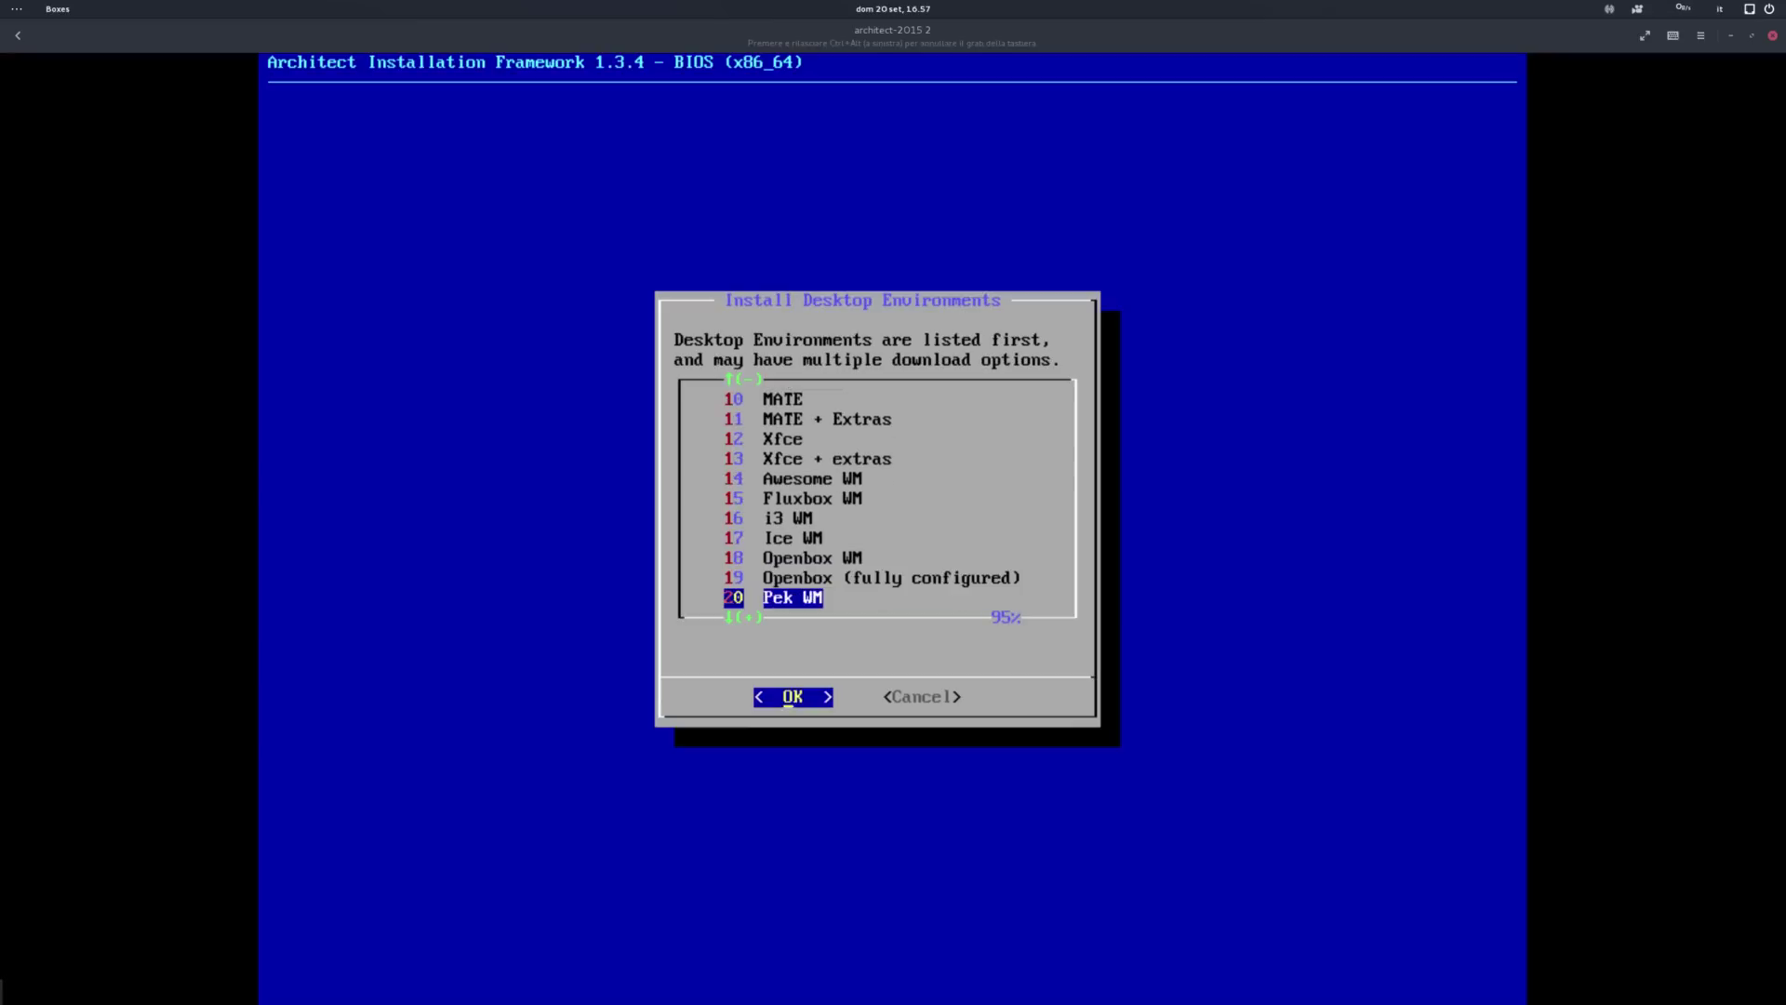
key(Down)
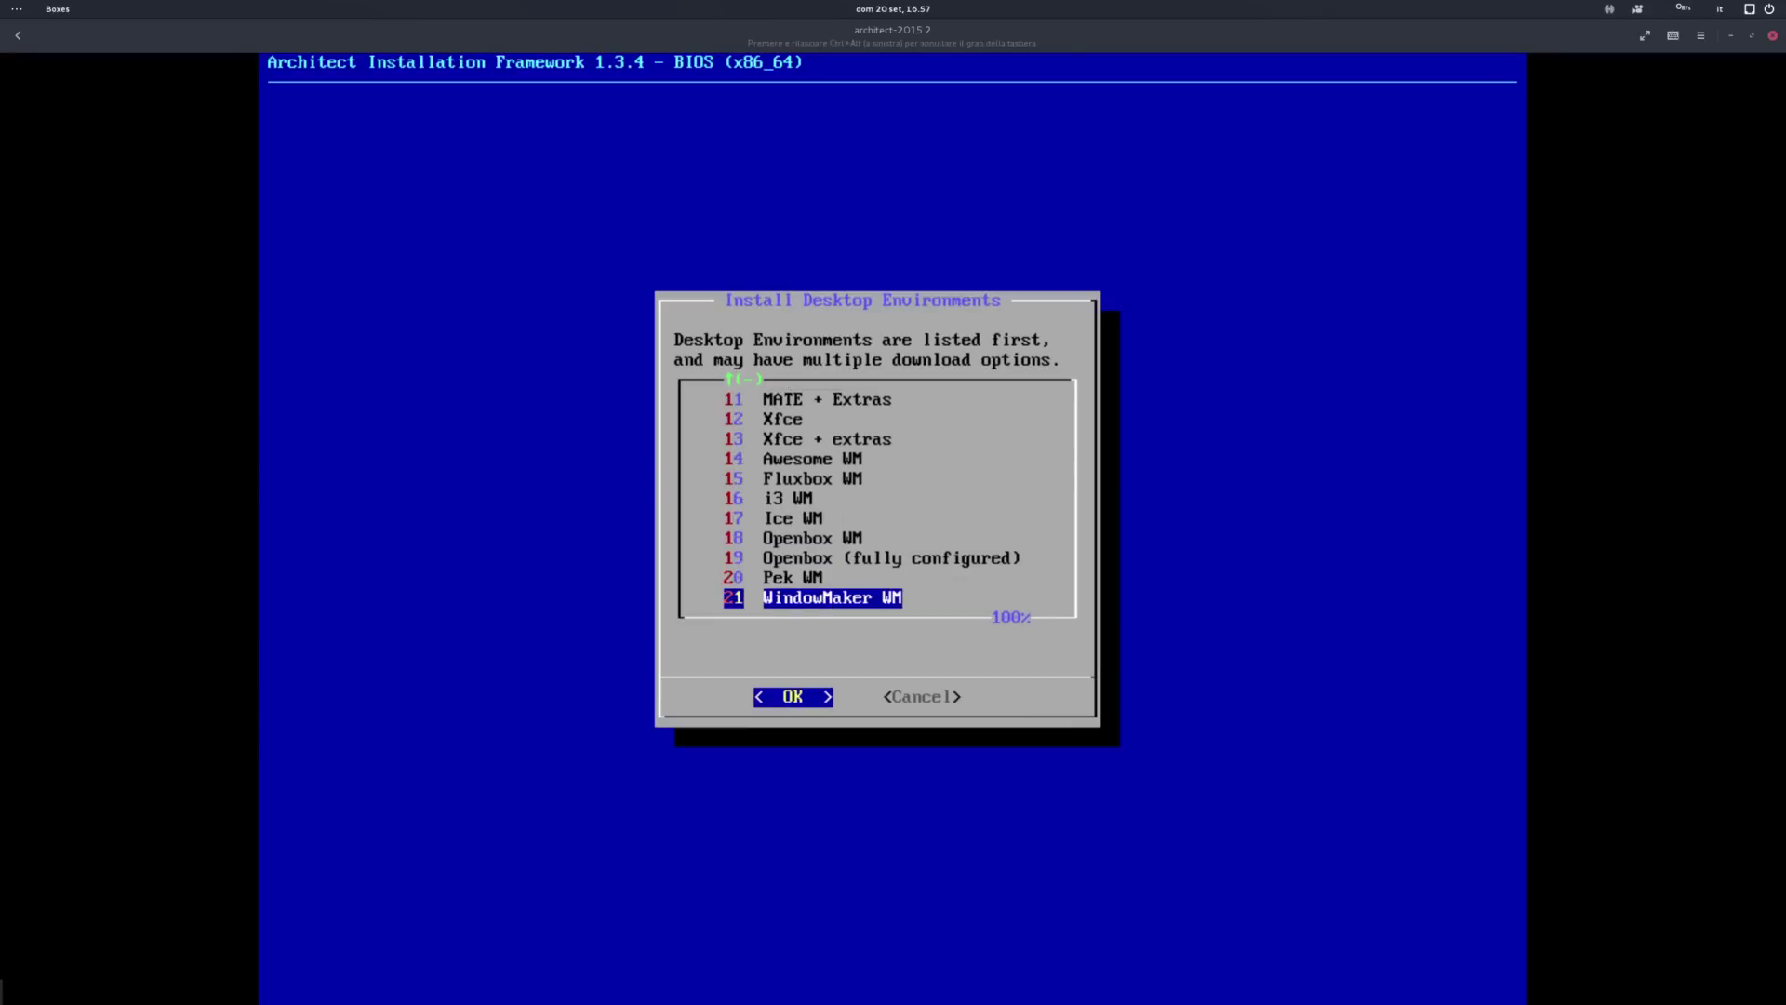
key(Up)
key(Up)
key(Up)
key(Up)
key(Up)
key(Up)
key(Up)
key(Up)
key(Up)
key(Up)
key(Up)
key(Up)
key(Up)
key(Up)
key(Up)
key(Up)
key(Up)
key(Up)
key(Up)
key(Up)
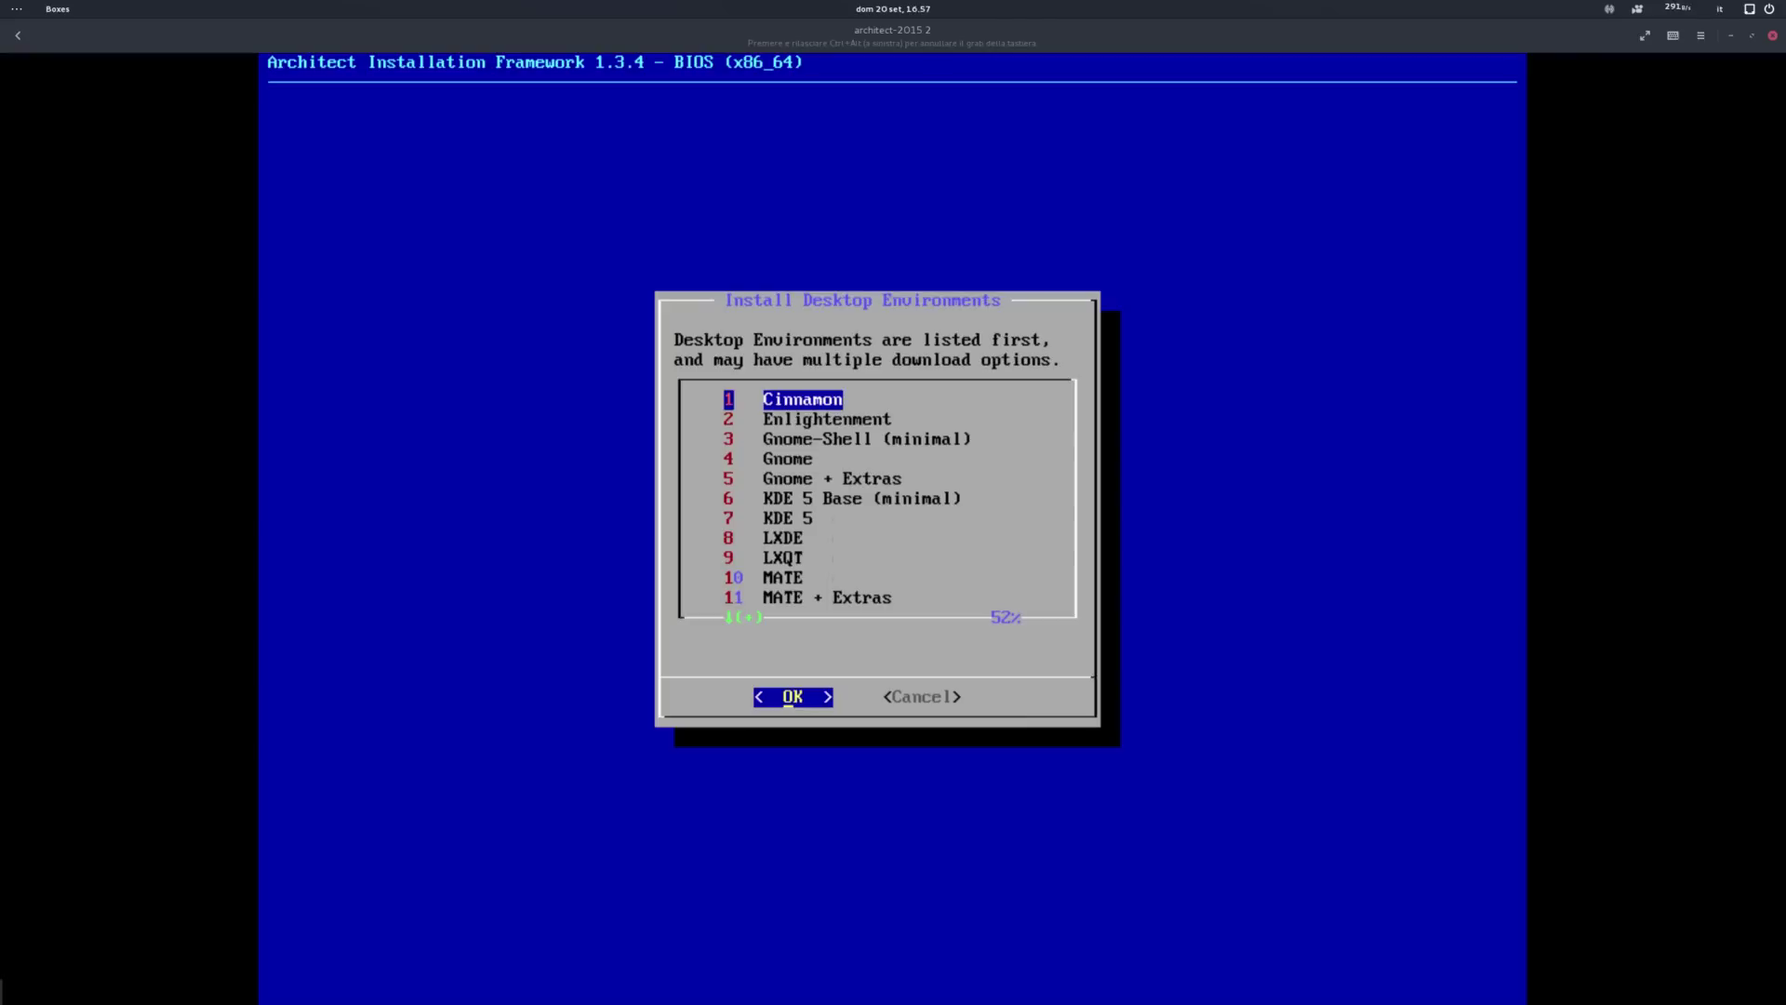
key(Down)
key(Down)
key(Down)
key(Up)
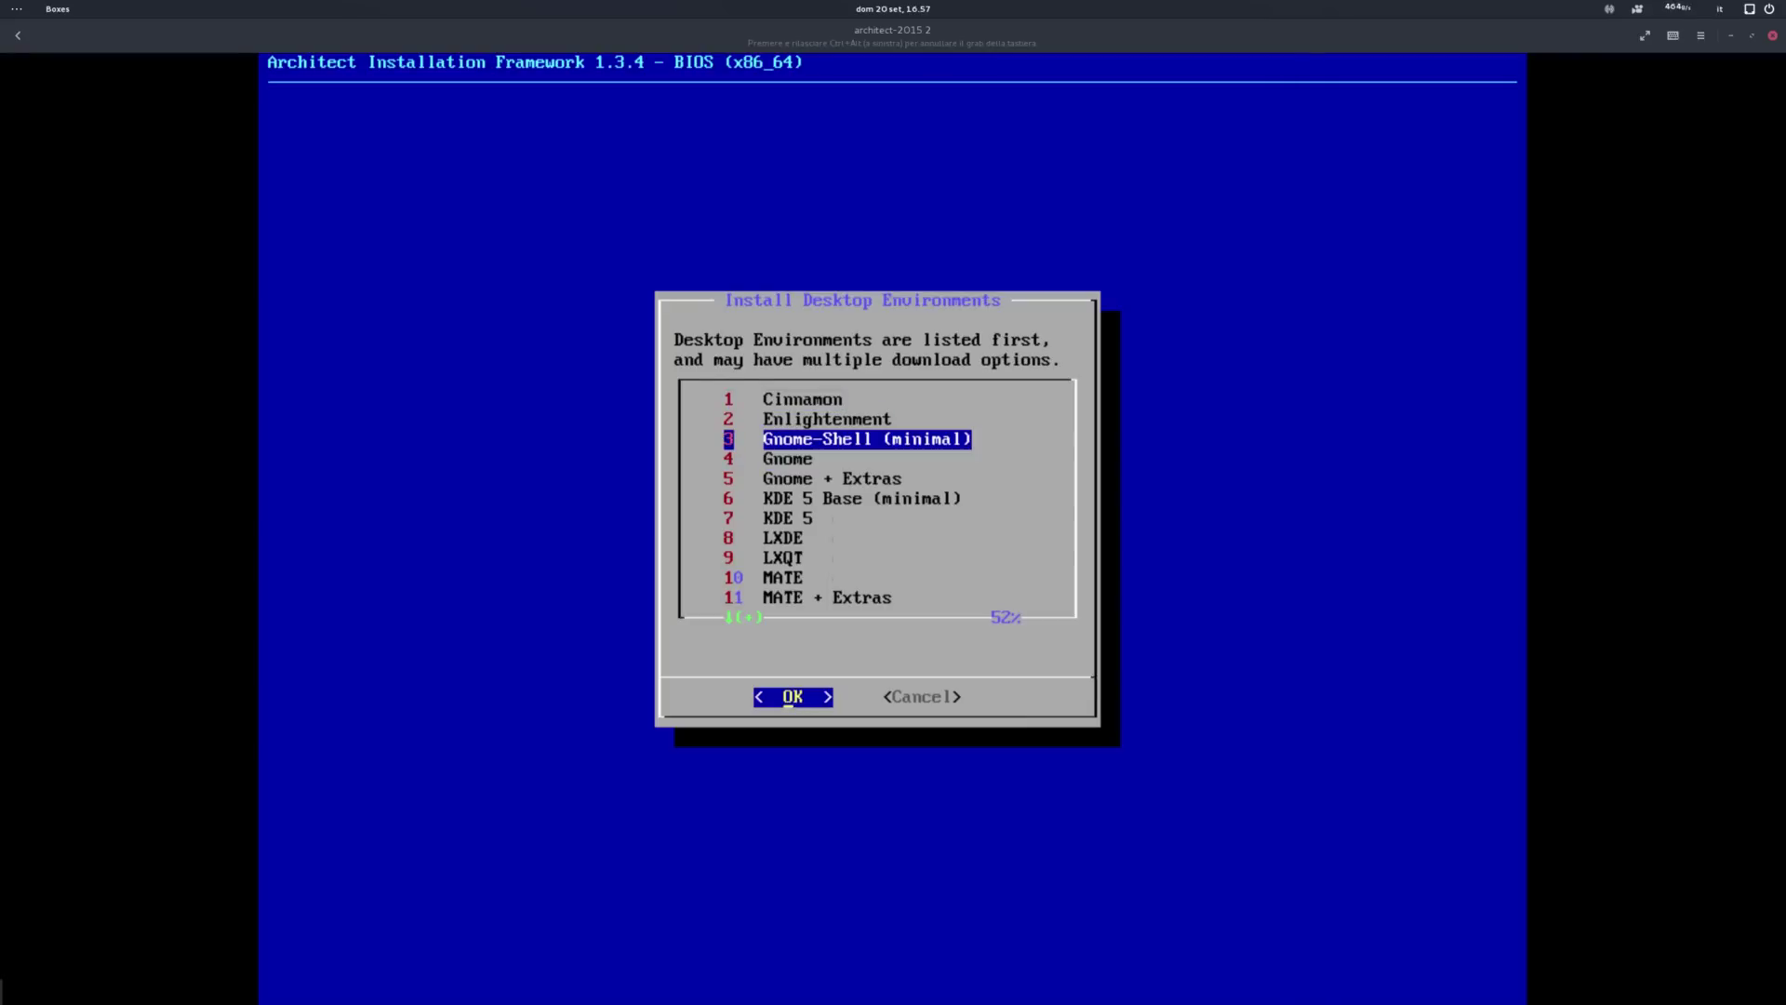
key(Down)
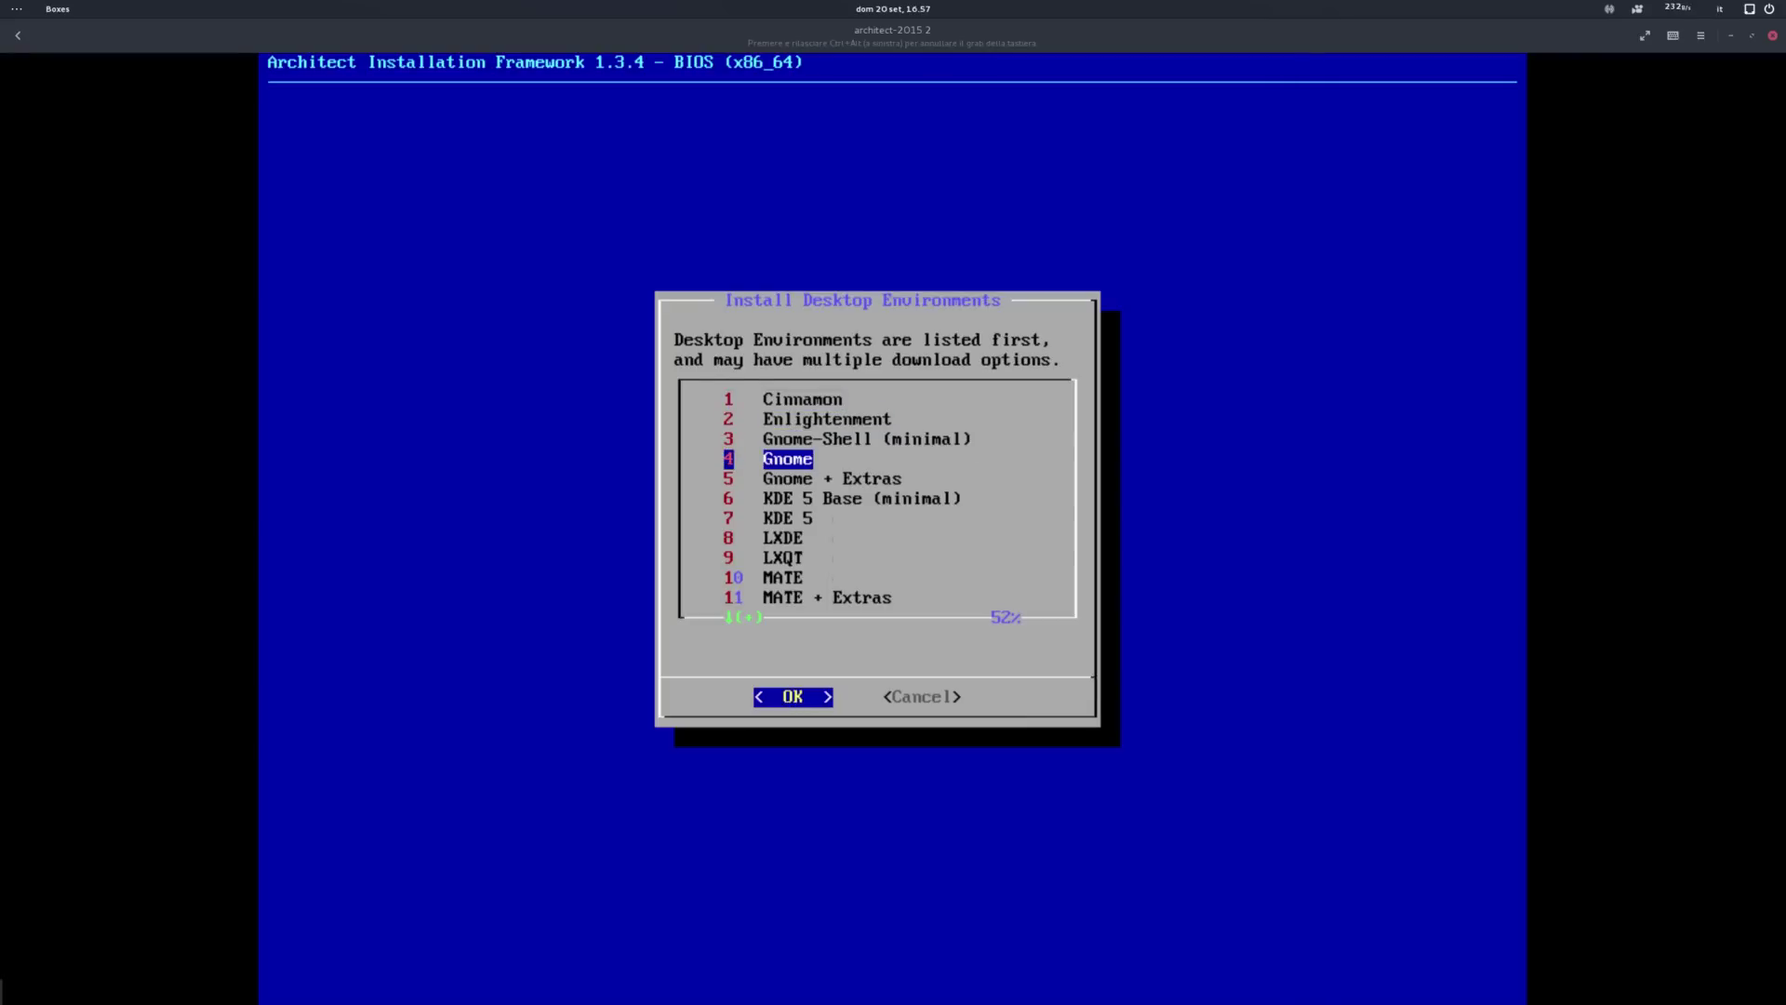
key(Return)
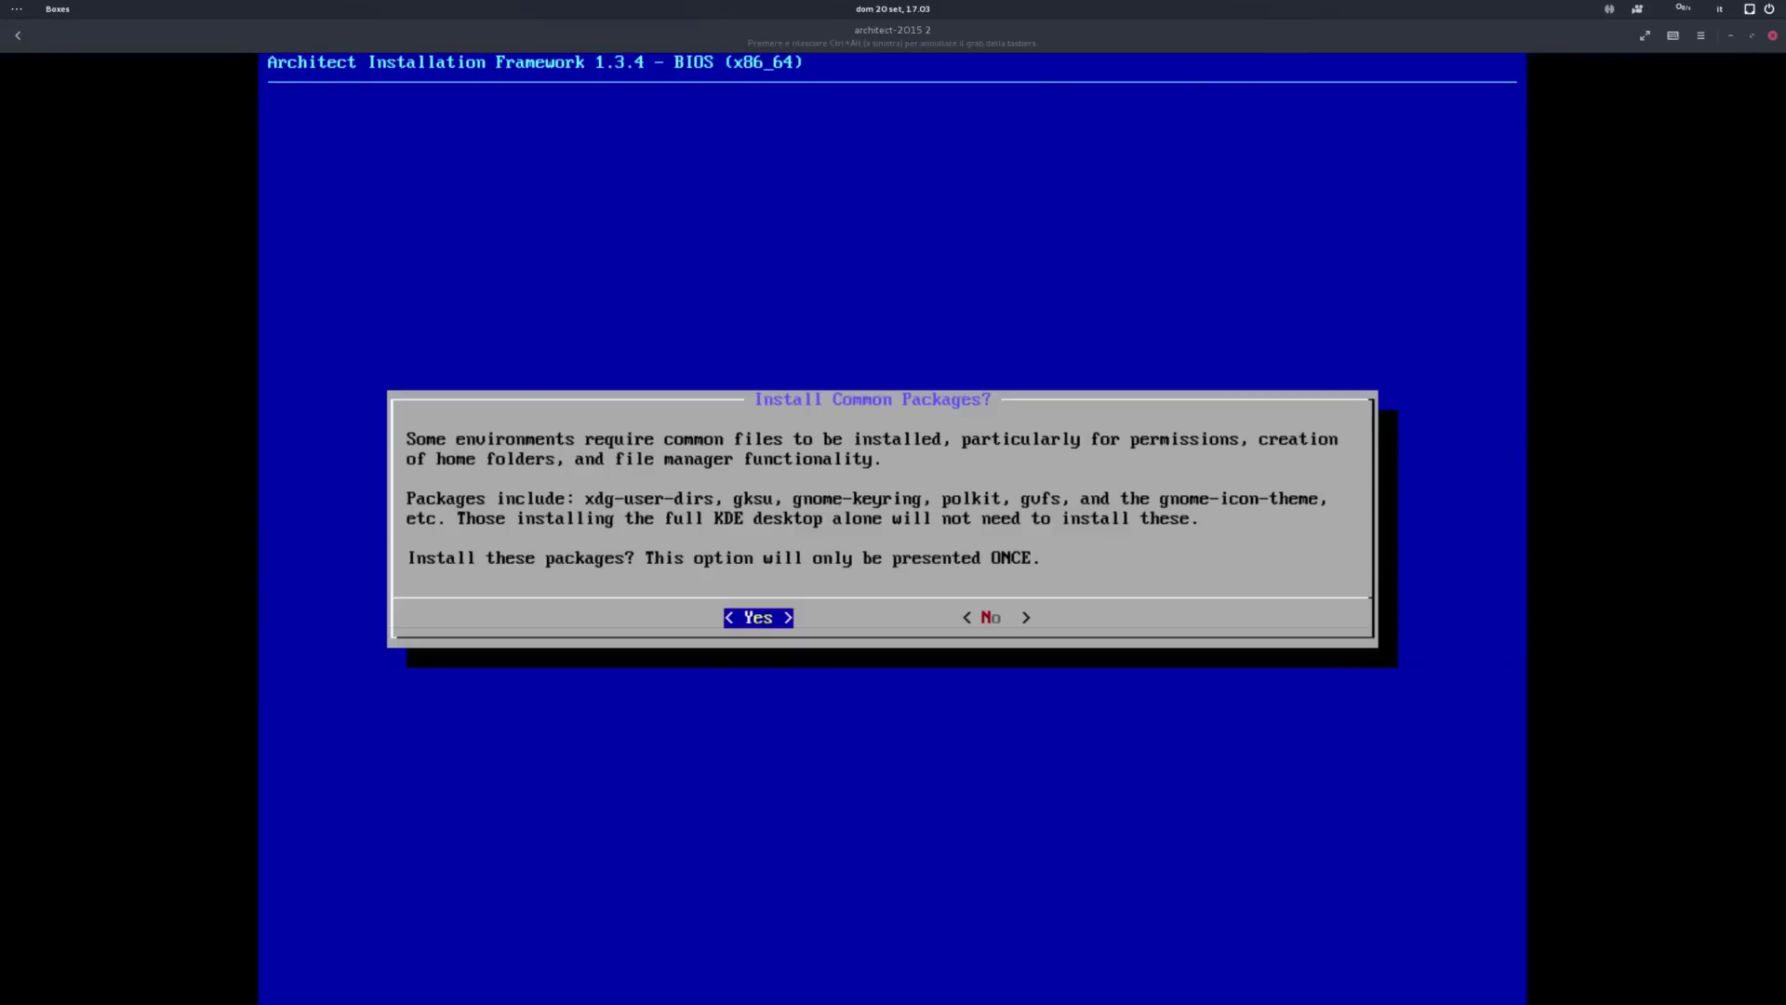
Step: Confirm installing the common desktop packages such as gnome-keyring, polkit, gvfs and xdg-utils
key(Return)
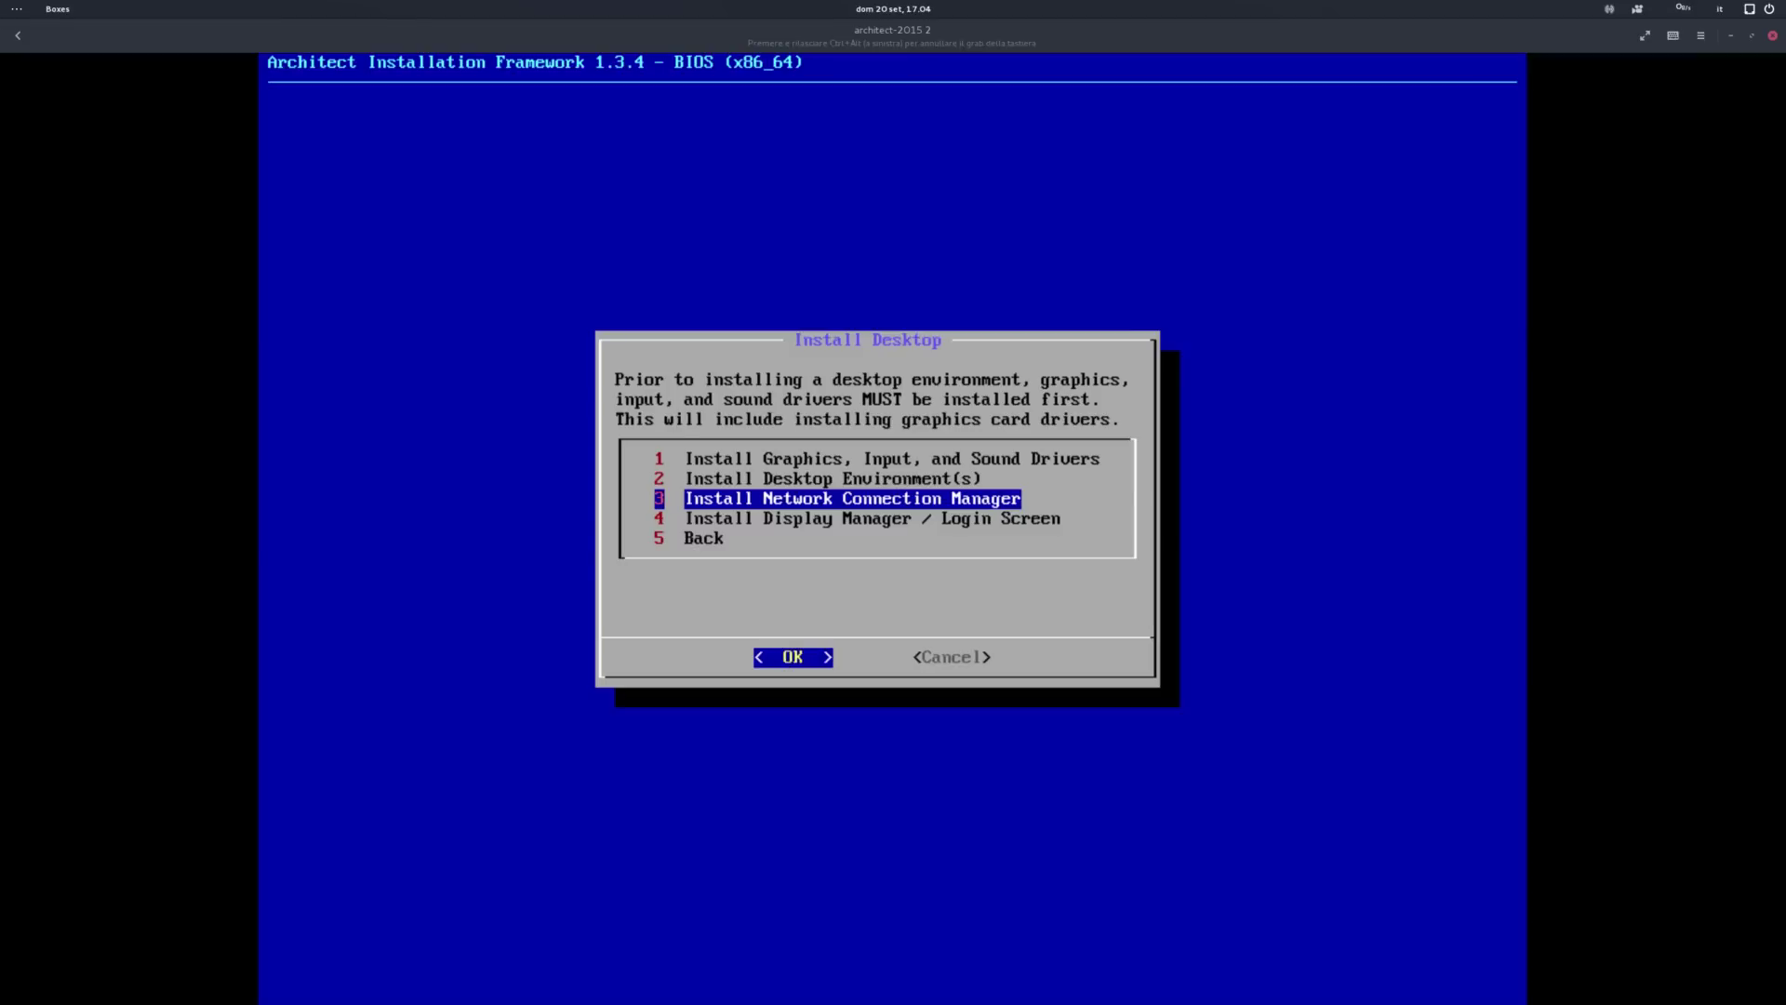
Step: Install the network connection manager and enable GDM, acknowledging both notices
key(Return)
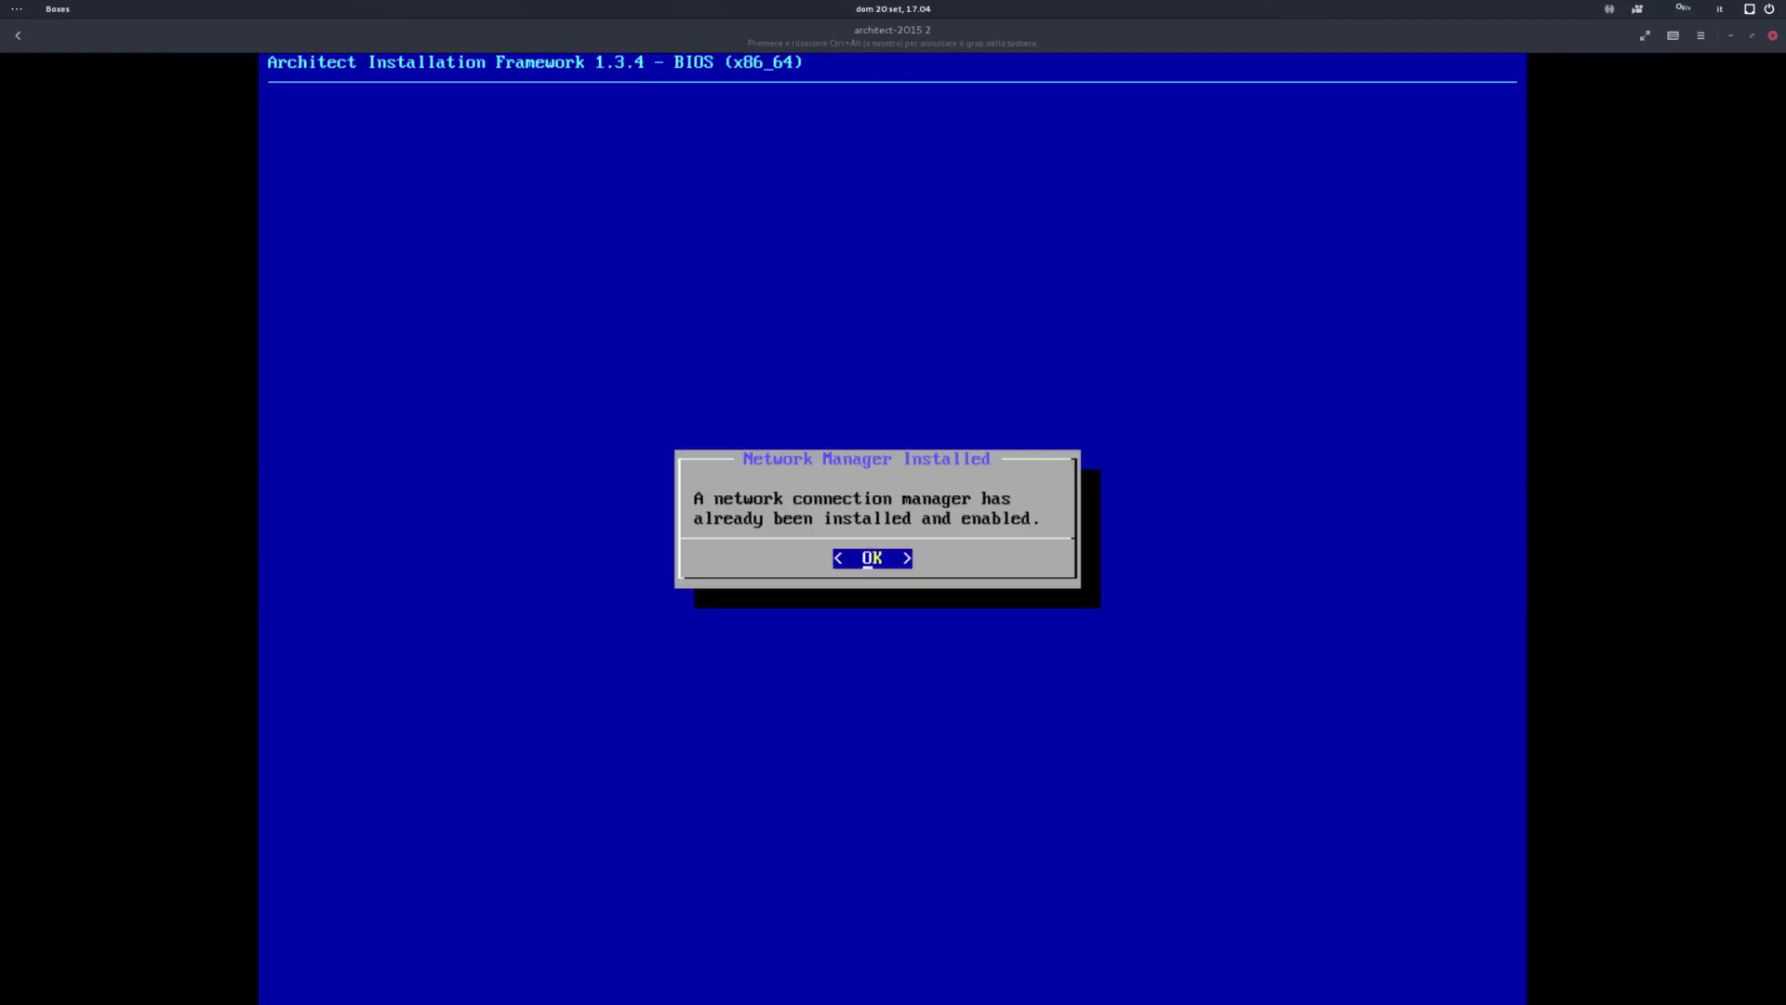
key(Return)
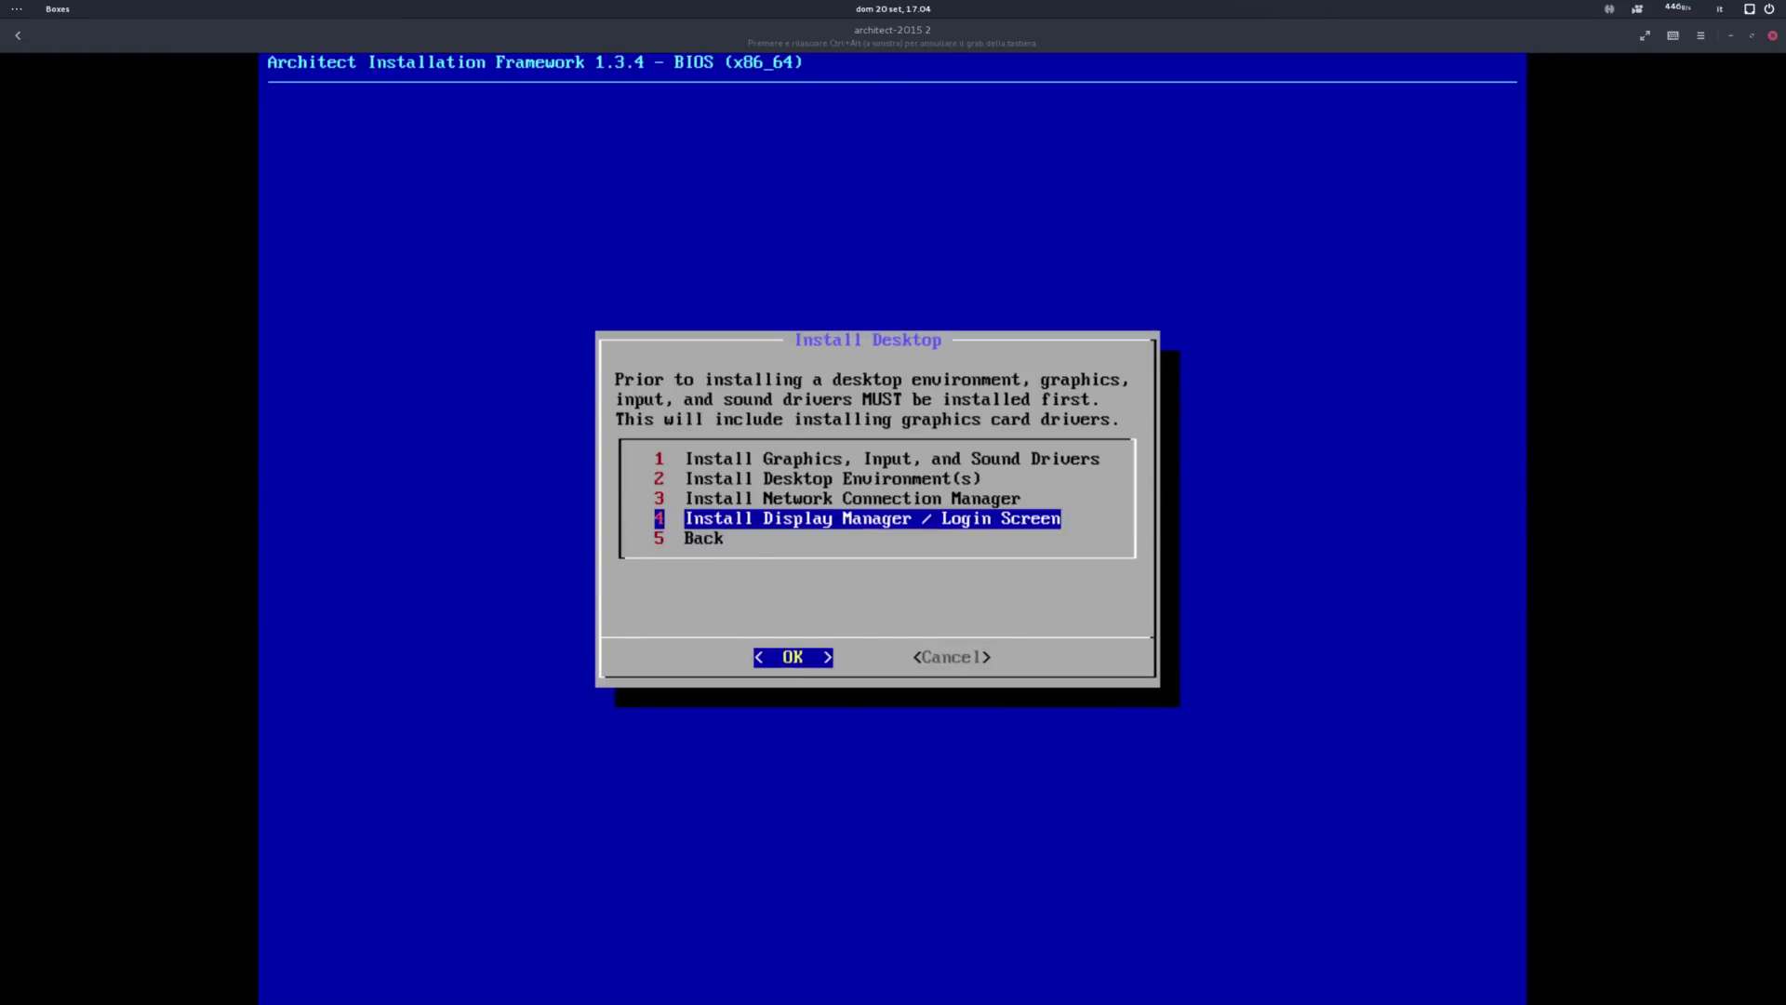
key(Return)
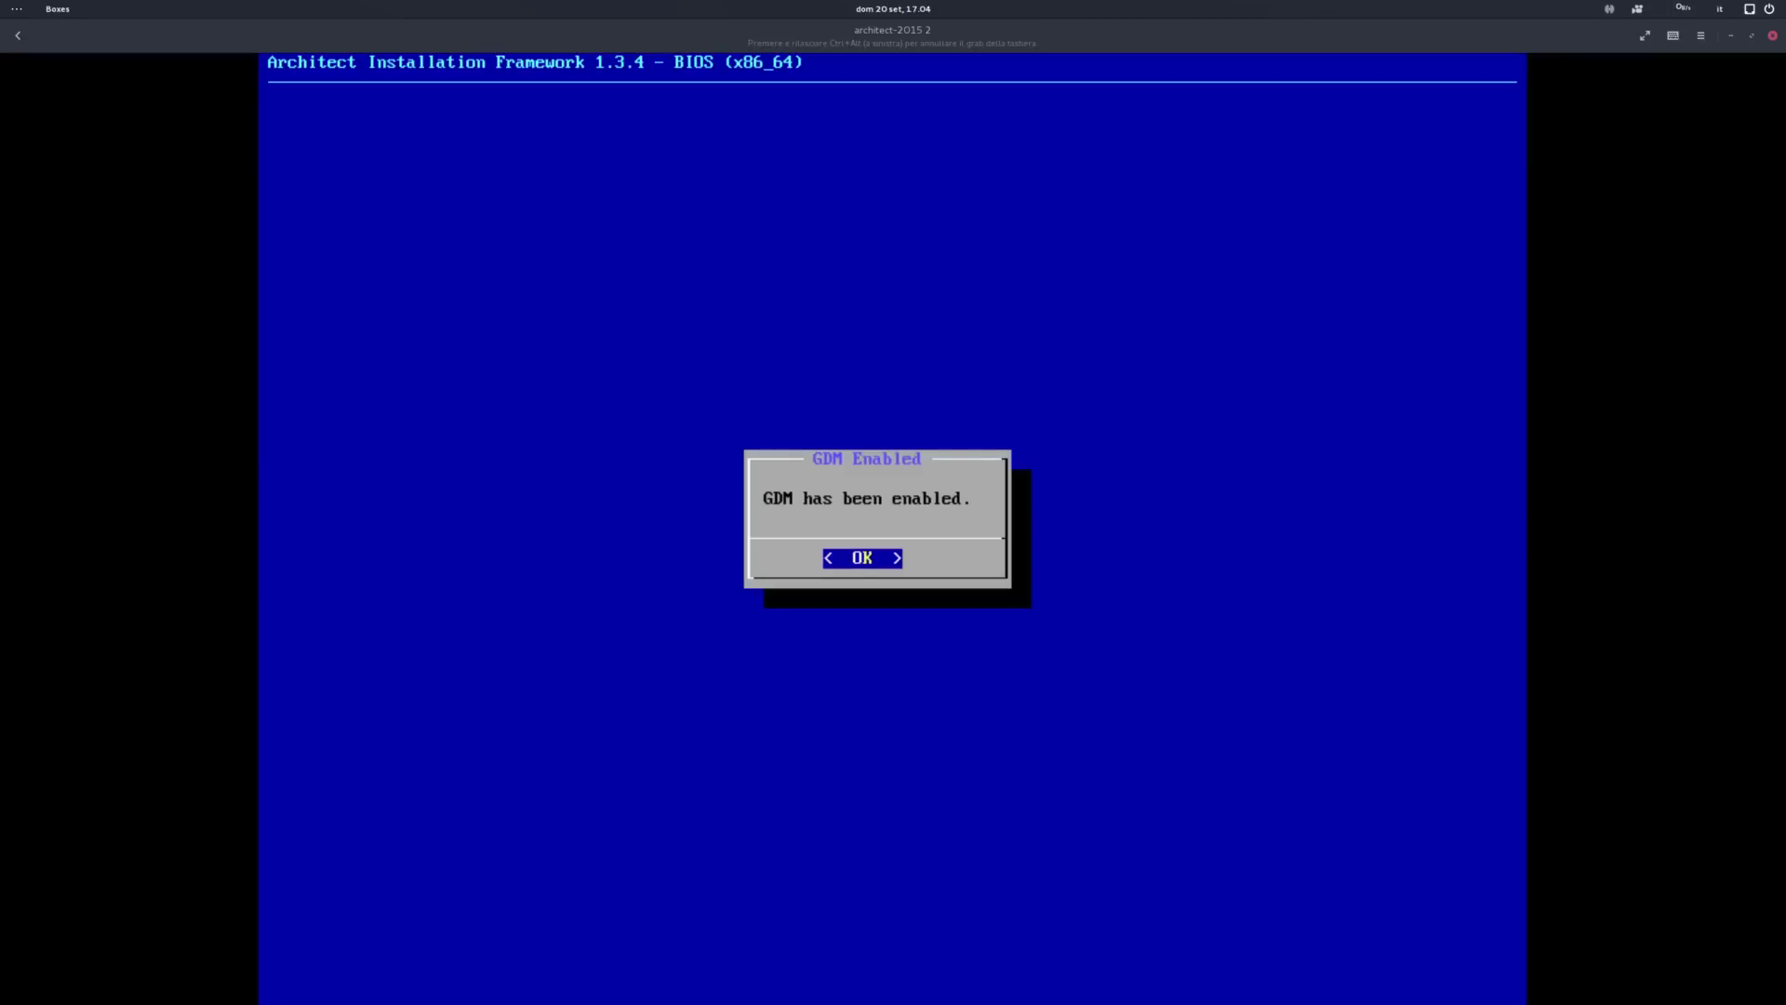
key(Return)
key(Return)
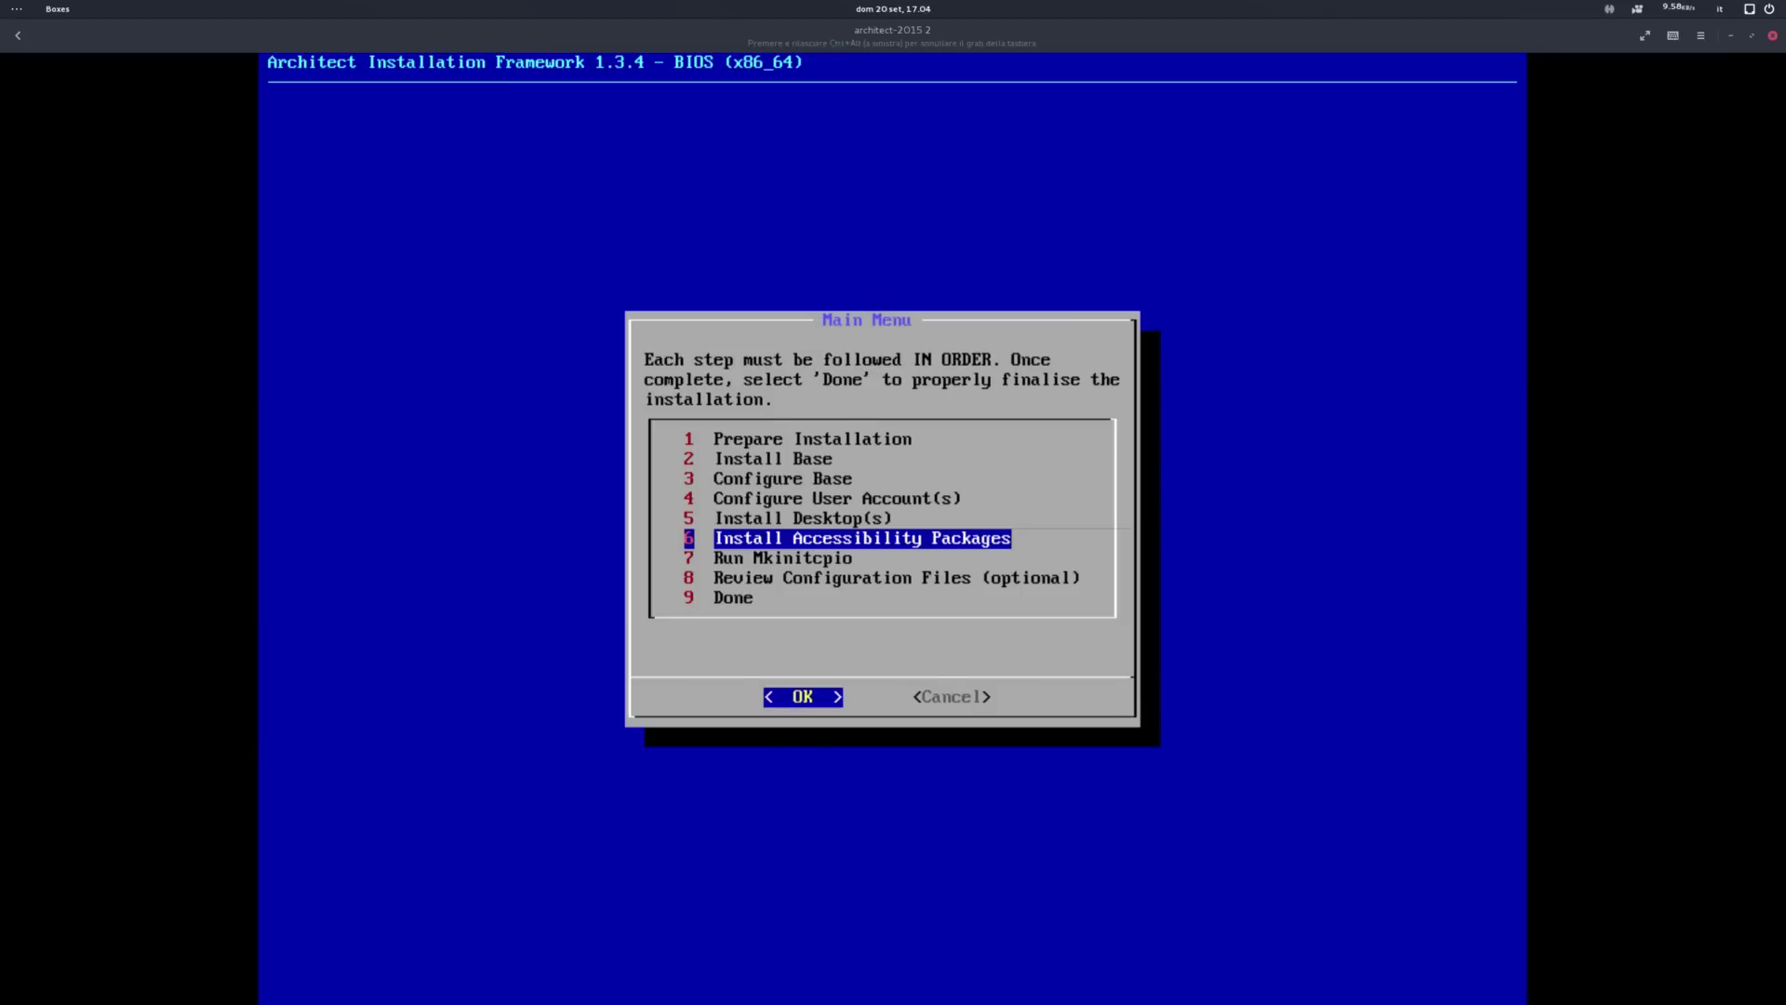
Step: Look through the accessibility packages like brltty and go back without installing any
key(Return)
key(Down)
key(Down)
key(Down)
key(Down)
key(Down)
key(Down)
key(Down)
key(Down)
key(Down)
key(Down)
key(Down)
key(Down)
key(Down)
key(Down)
key(Down)
key(Down)
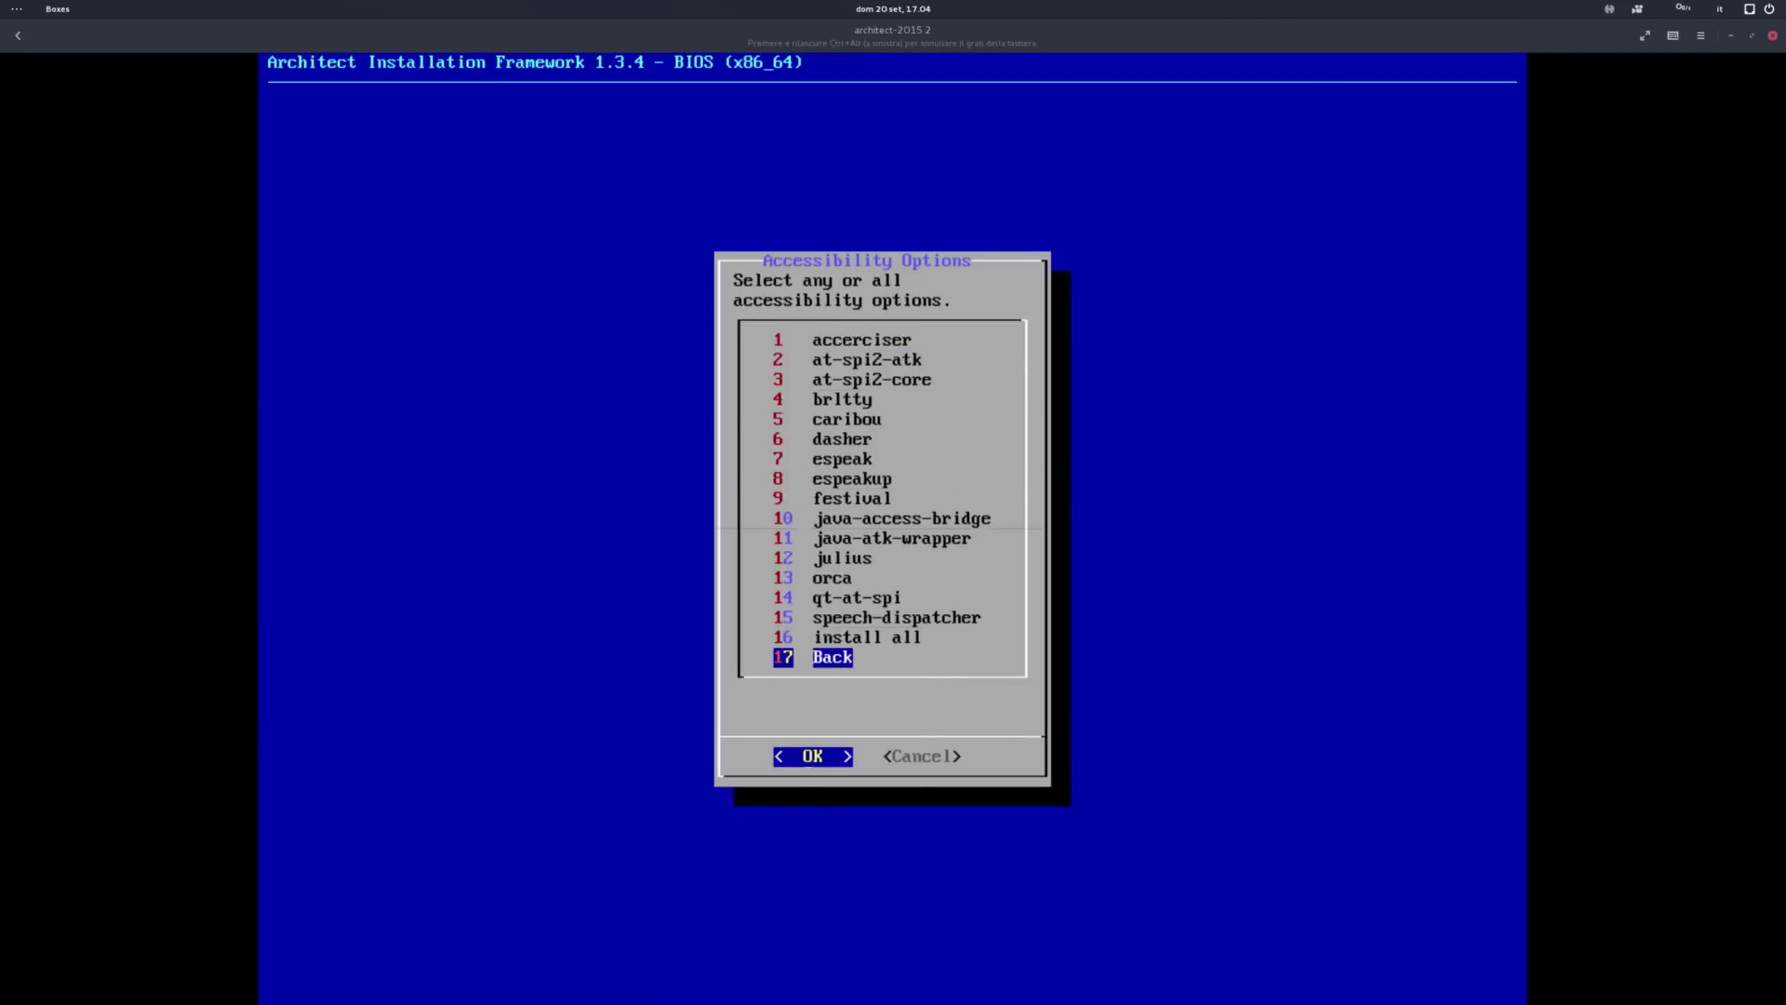
key(Up)
key(Up)
key(Up)
key(Up)
key(Up)
key(Up)
key(Up)
key(Up)
key(Up)
key(Up)
key(Up)
key(Up)
key(Up)
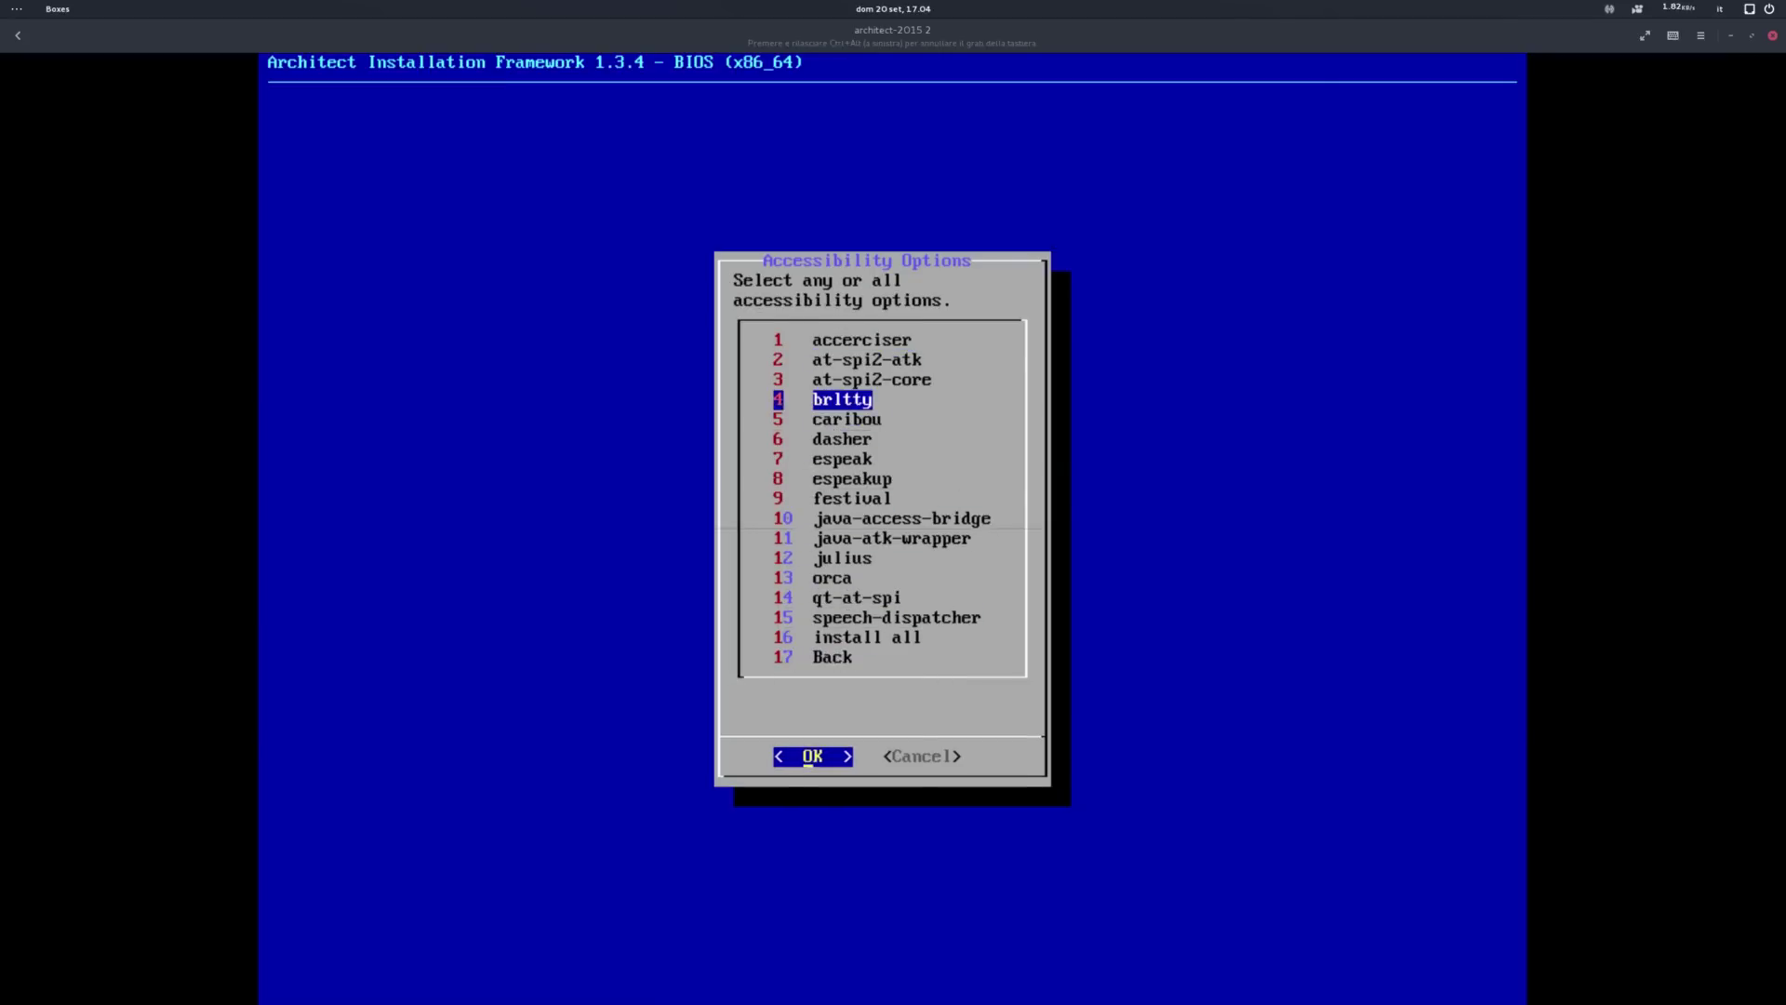
key(Return)
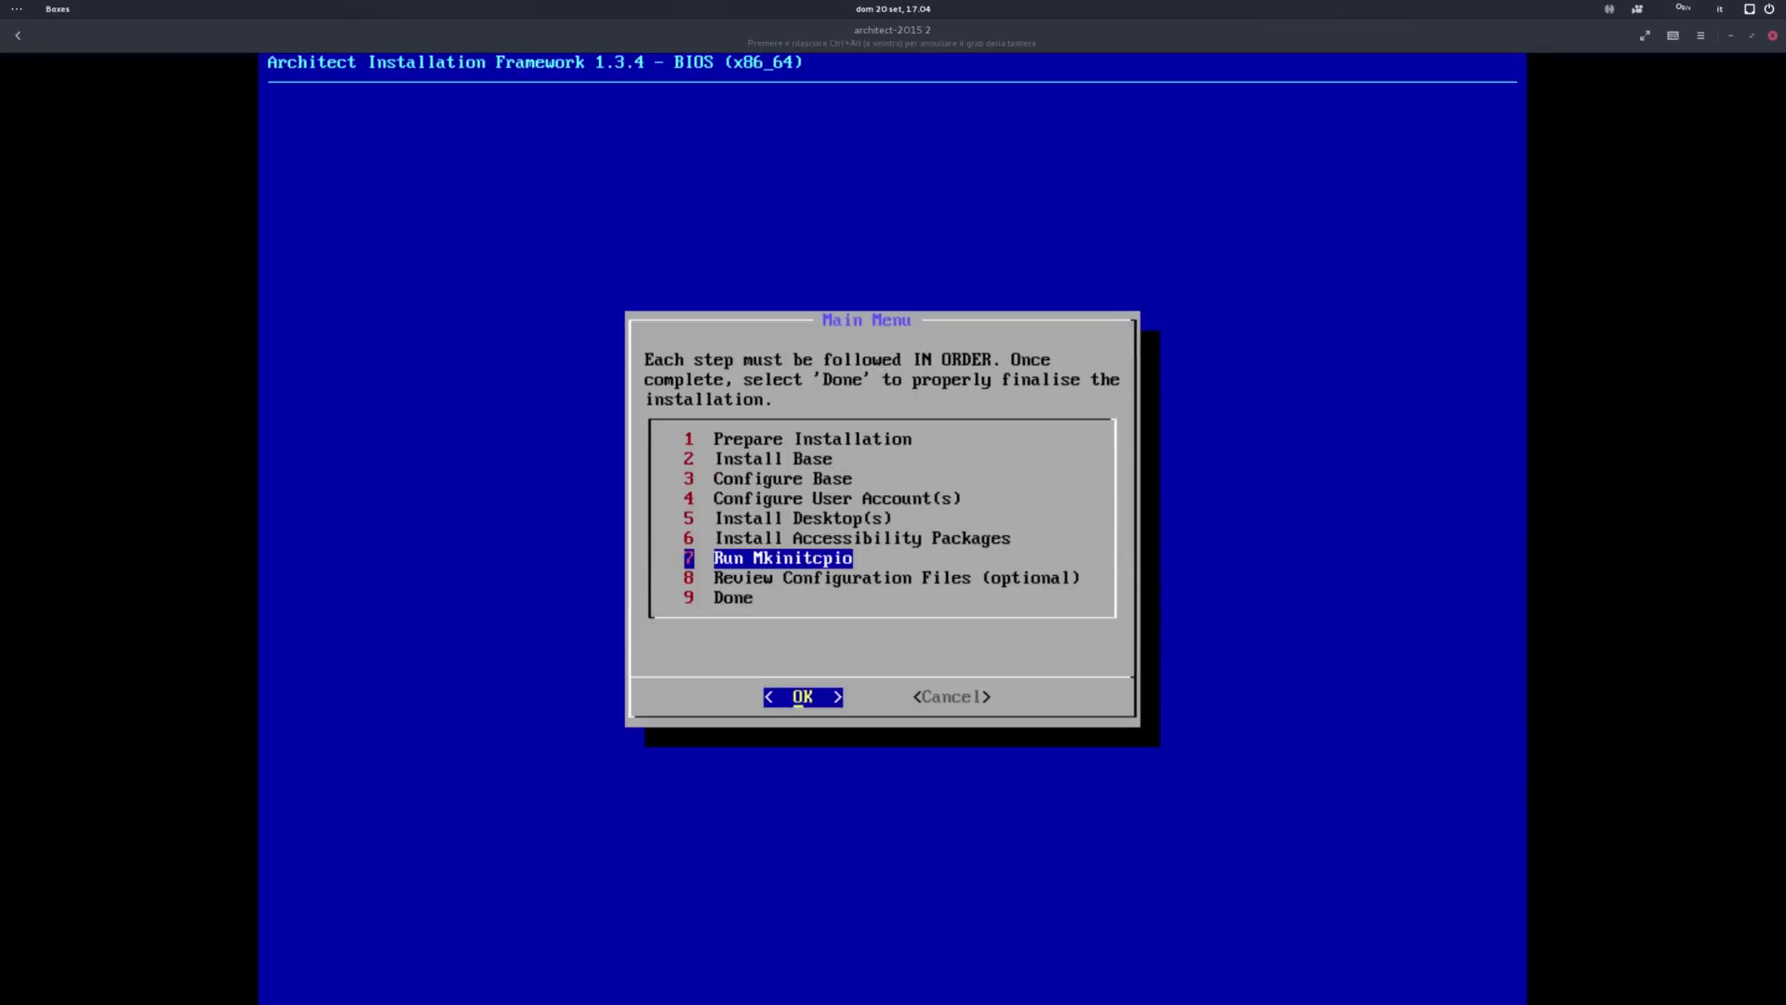
Step: Build the boot images with Mkinitcpio, close the installer and reboot the VM
key(Return)
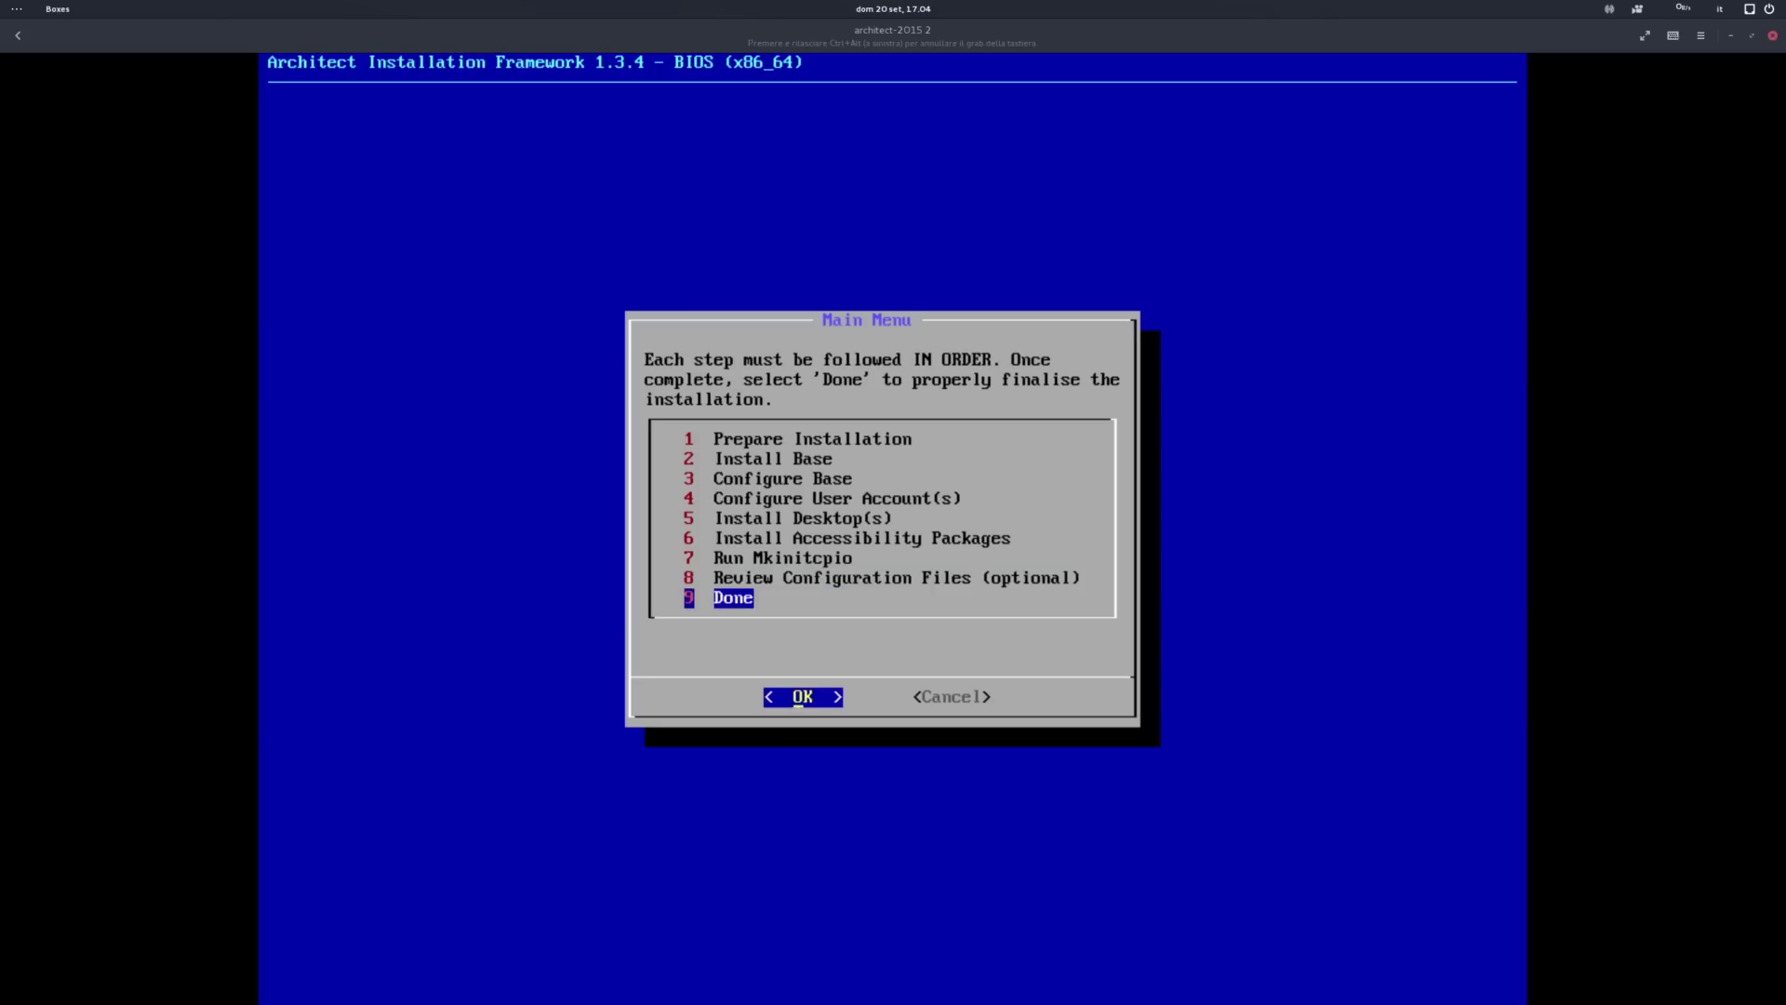
key(Return)
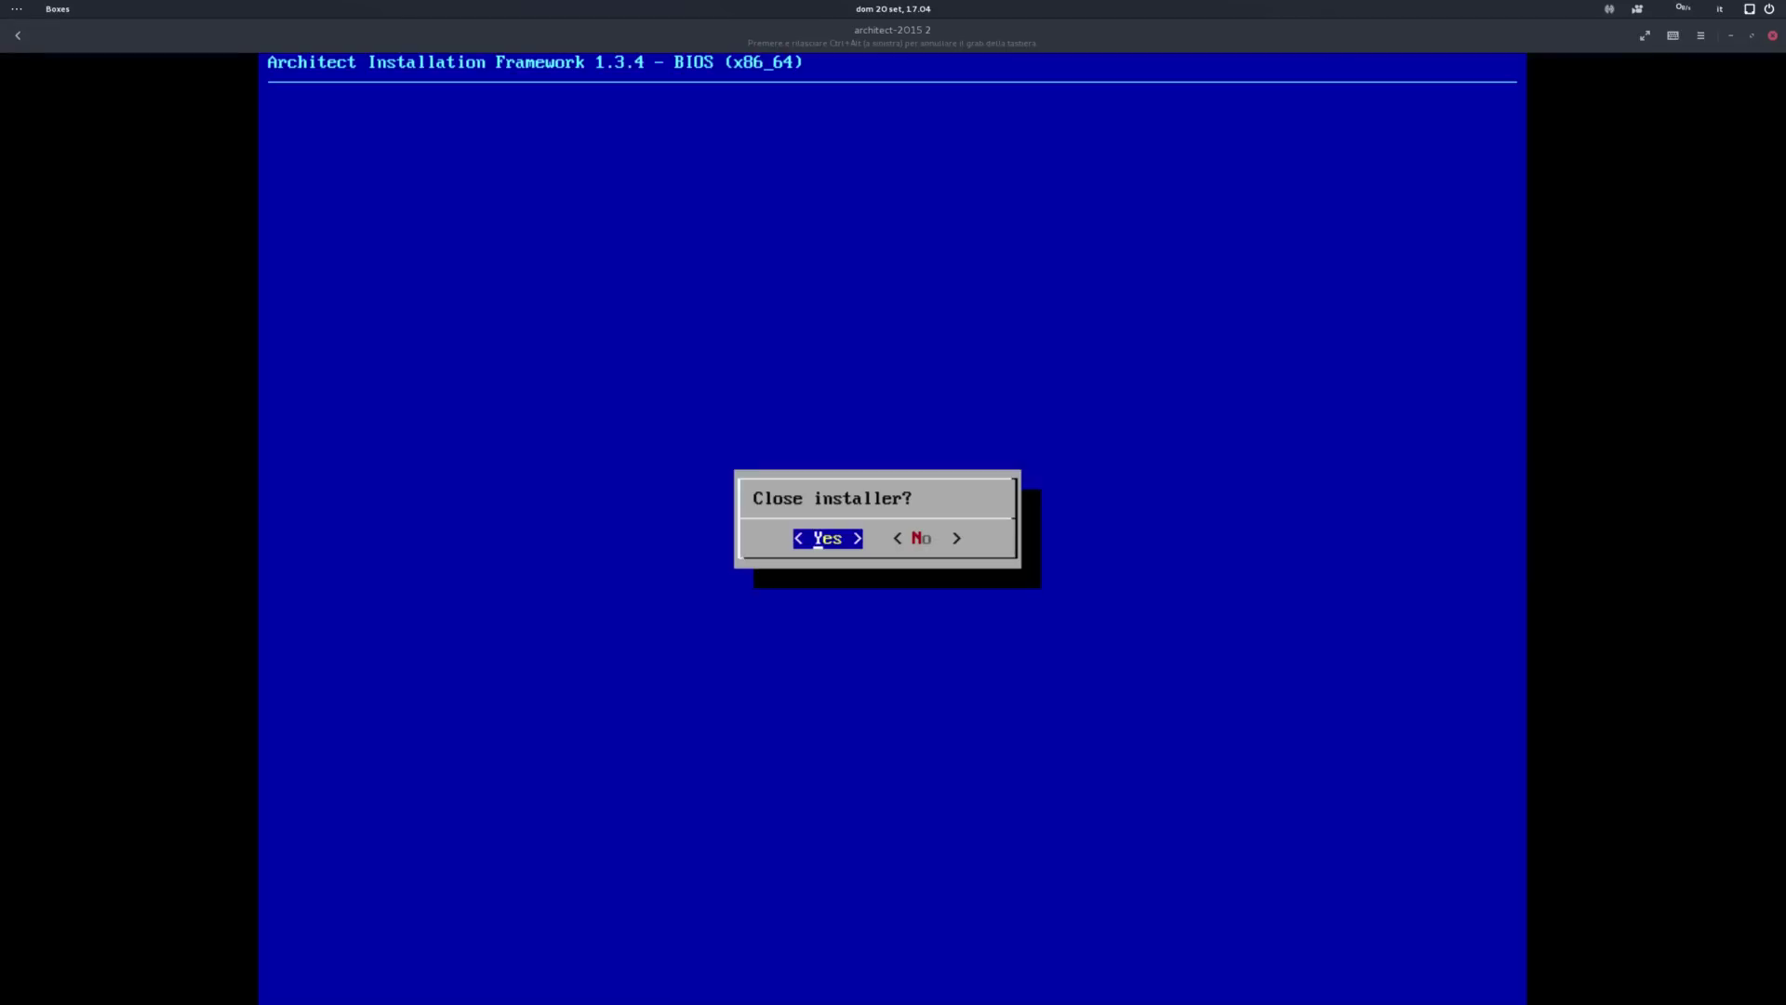
key(Return)
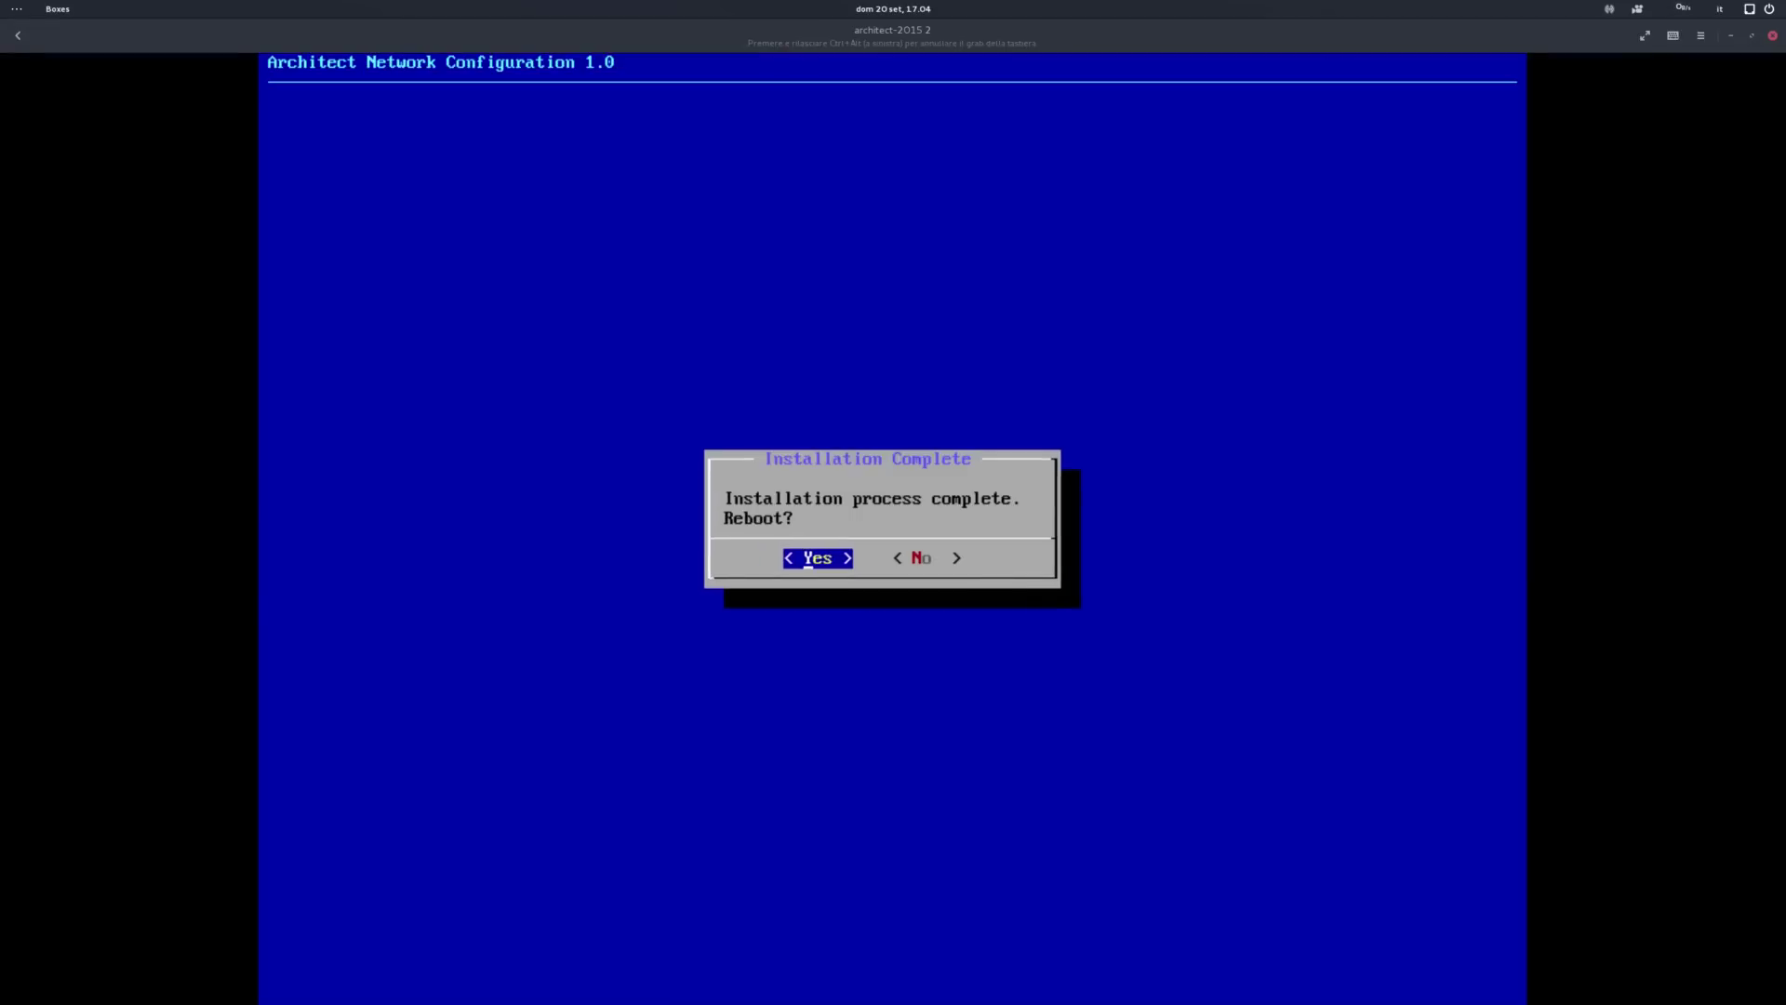
key(Return)
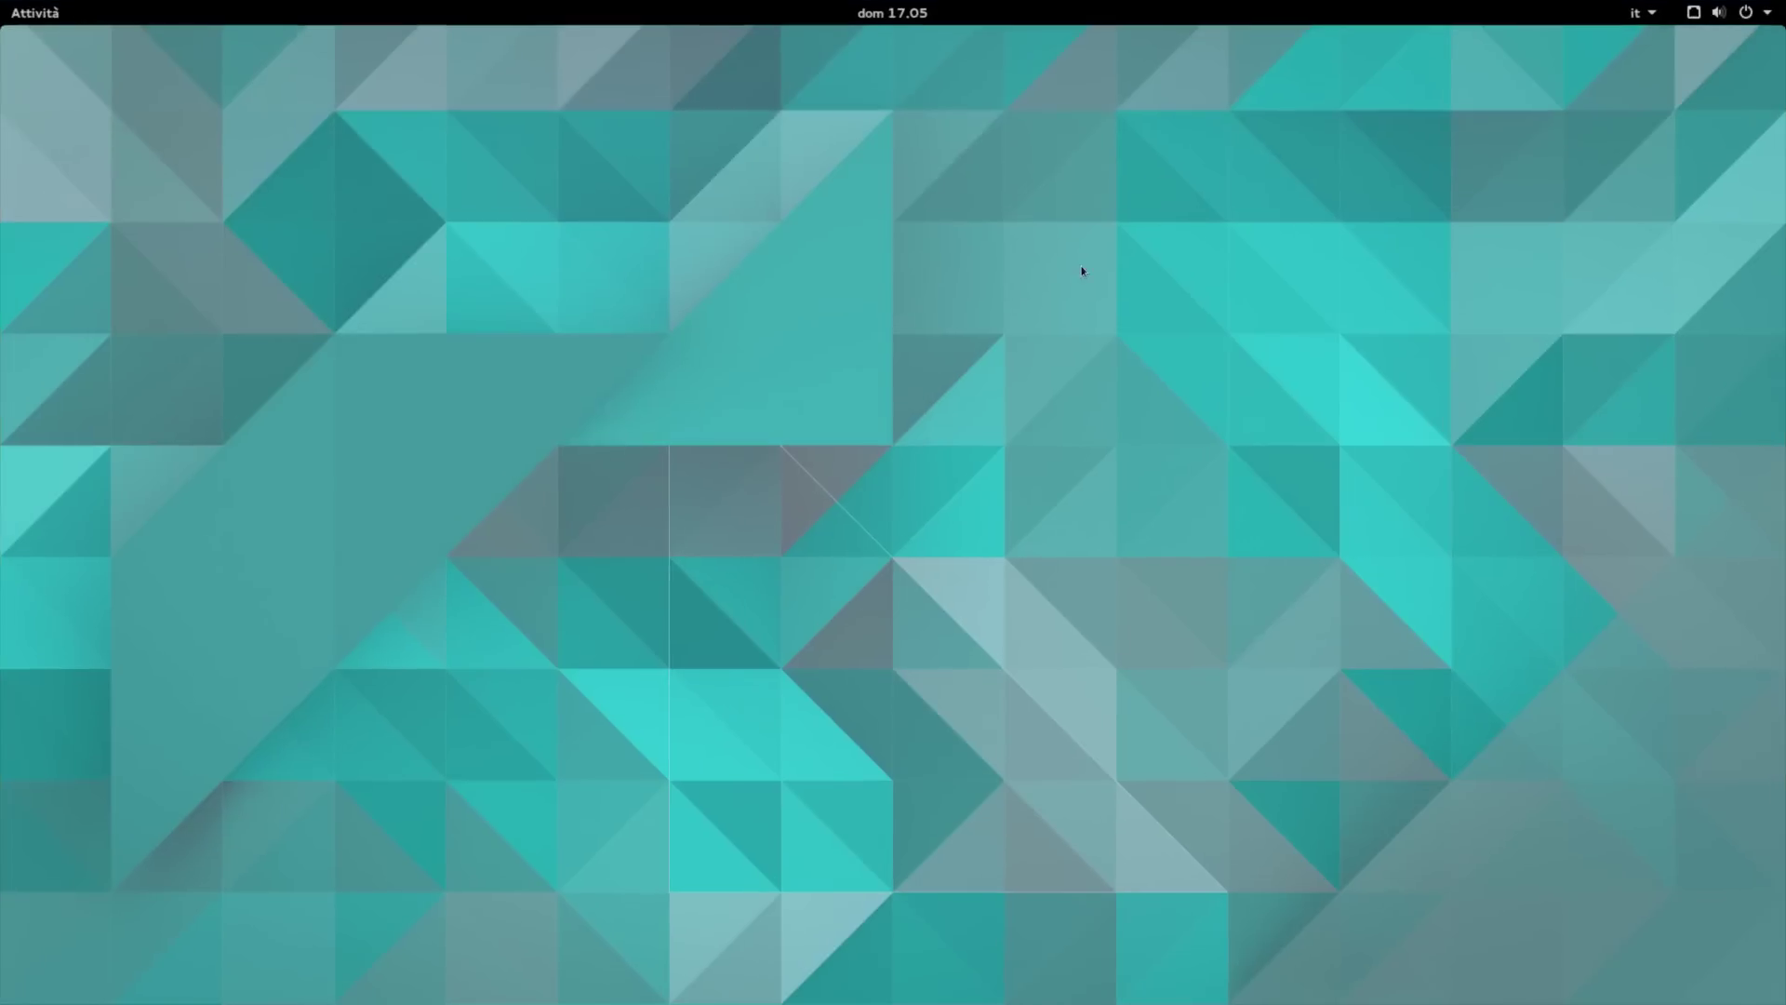
Step: Open a terminal on the new GNOME desktop and review /etc/pacman.conf in vi
key(super)
key(super+a)
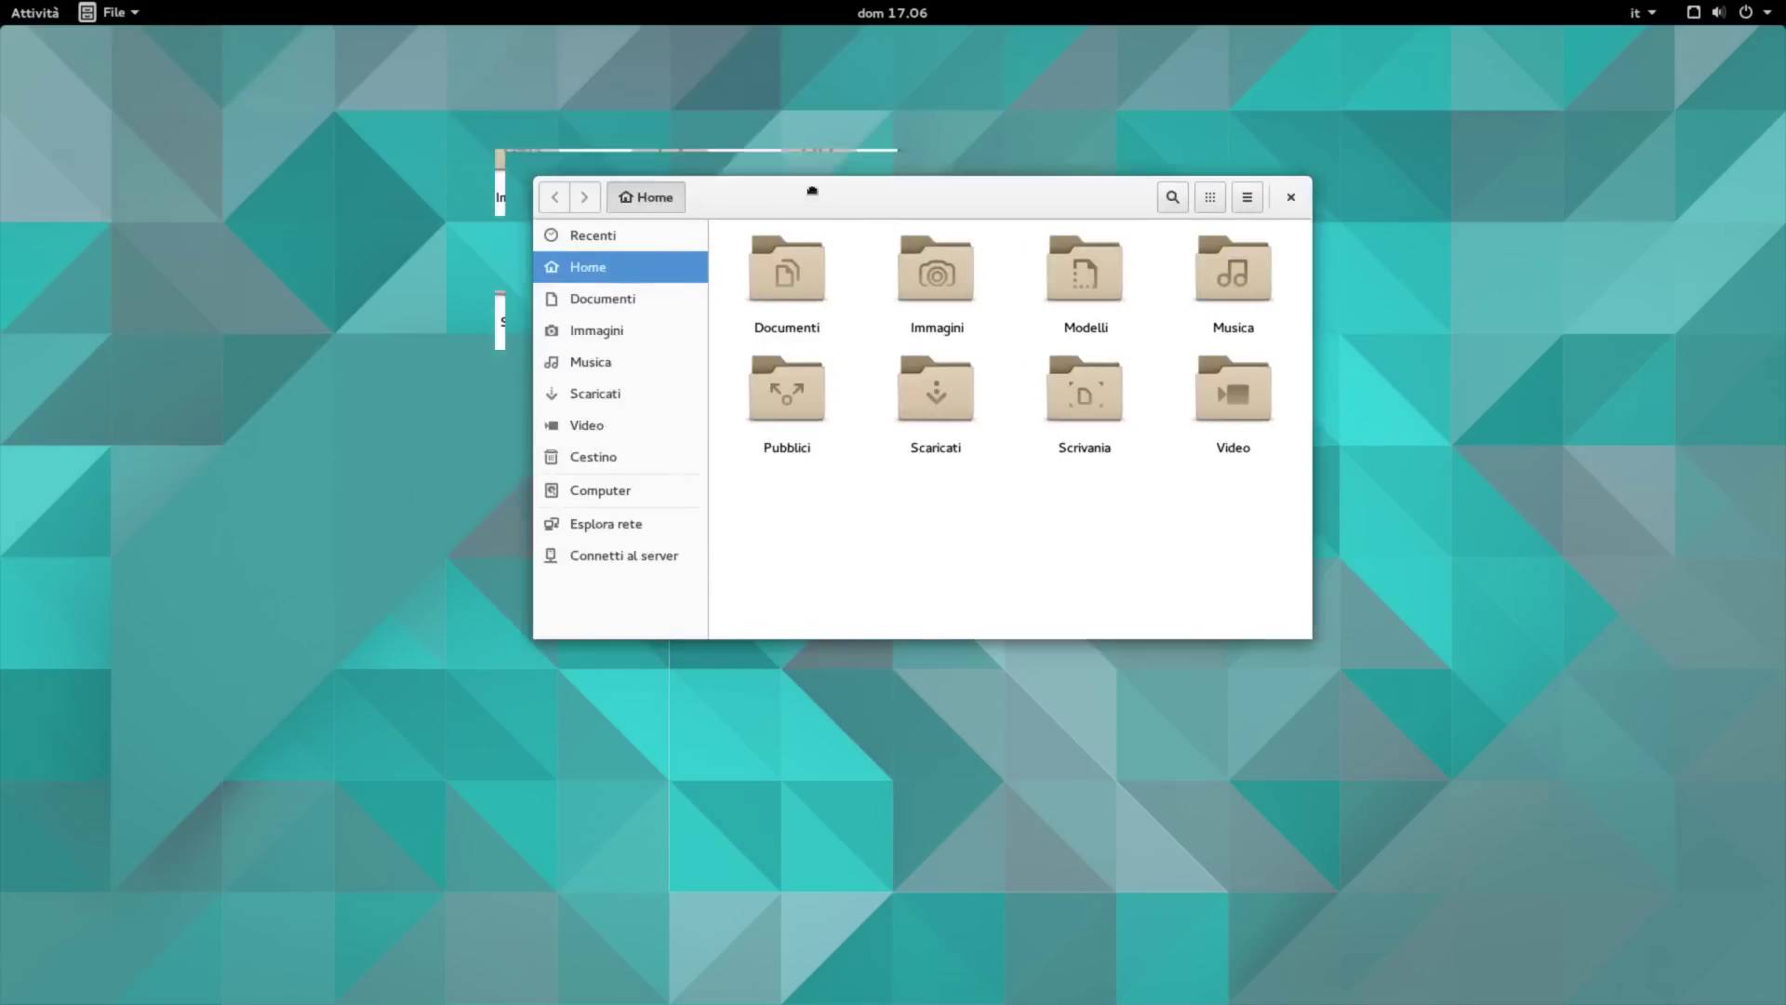
key(super)
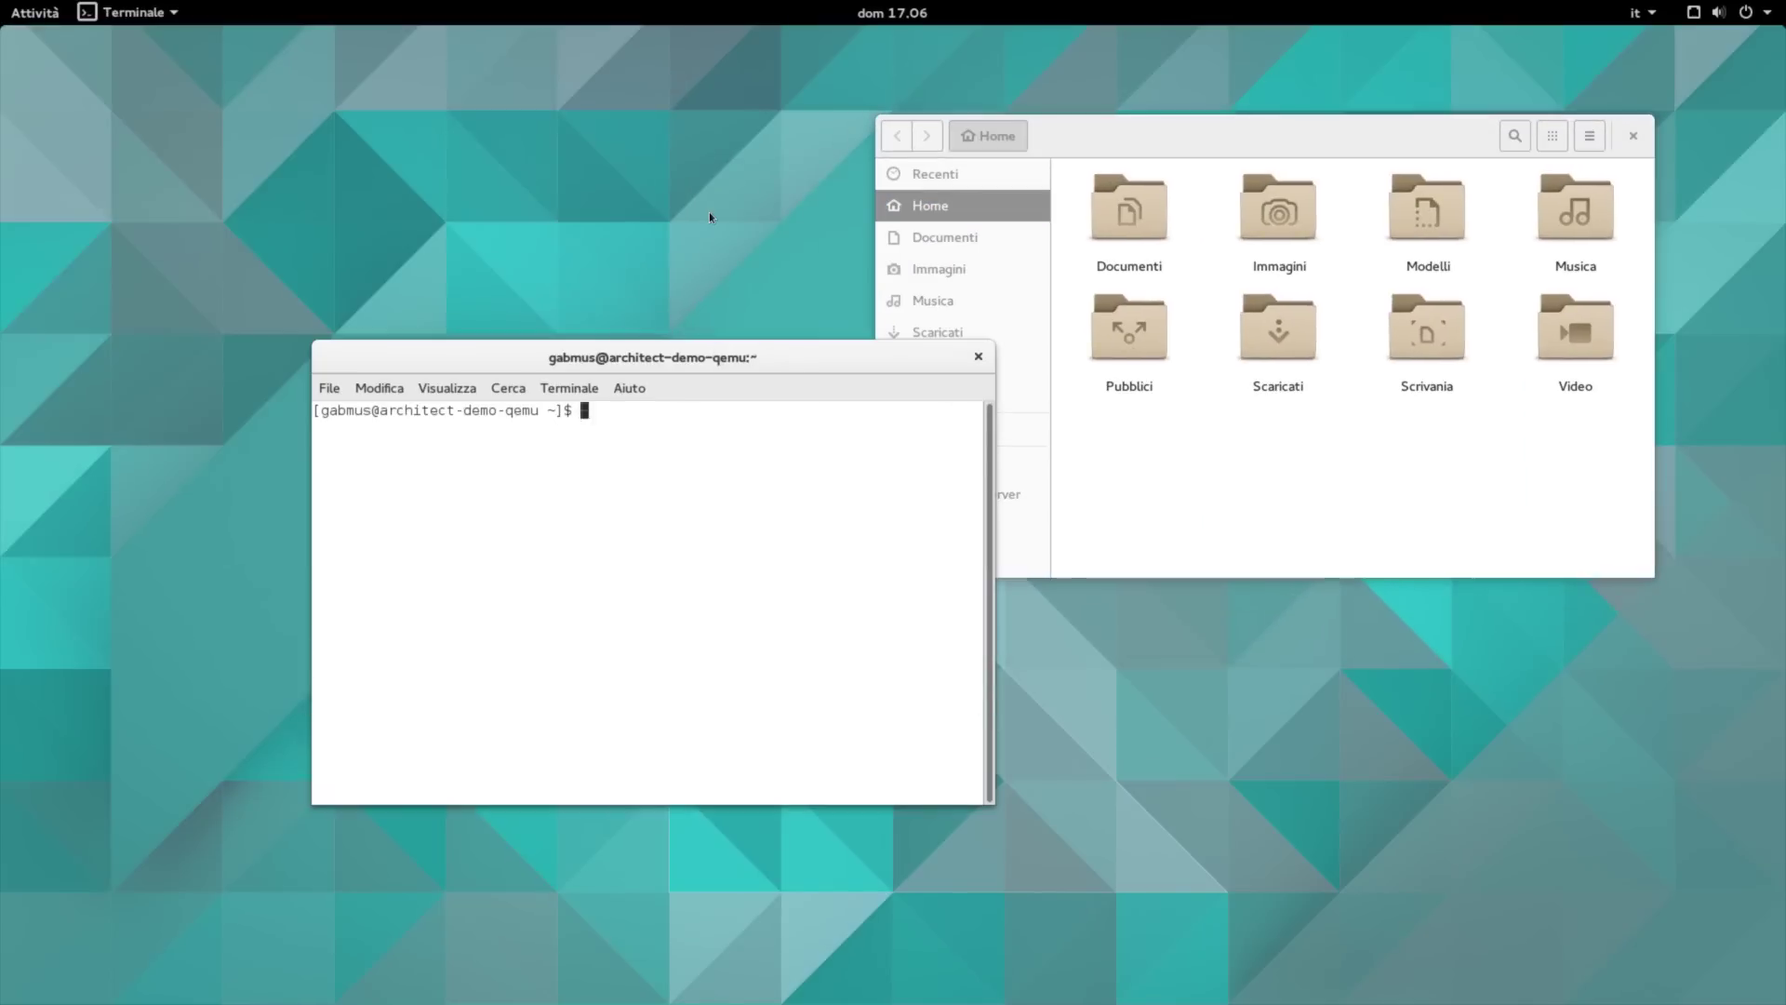
text(sudo pacman -S)
key(ctrl+c)
text(sudo vi /etc/pacman.conf)
key(Return)
key(Return)
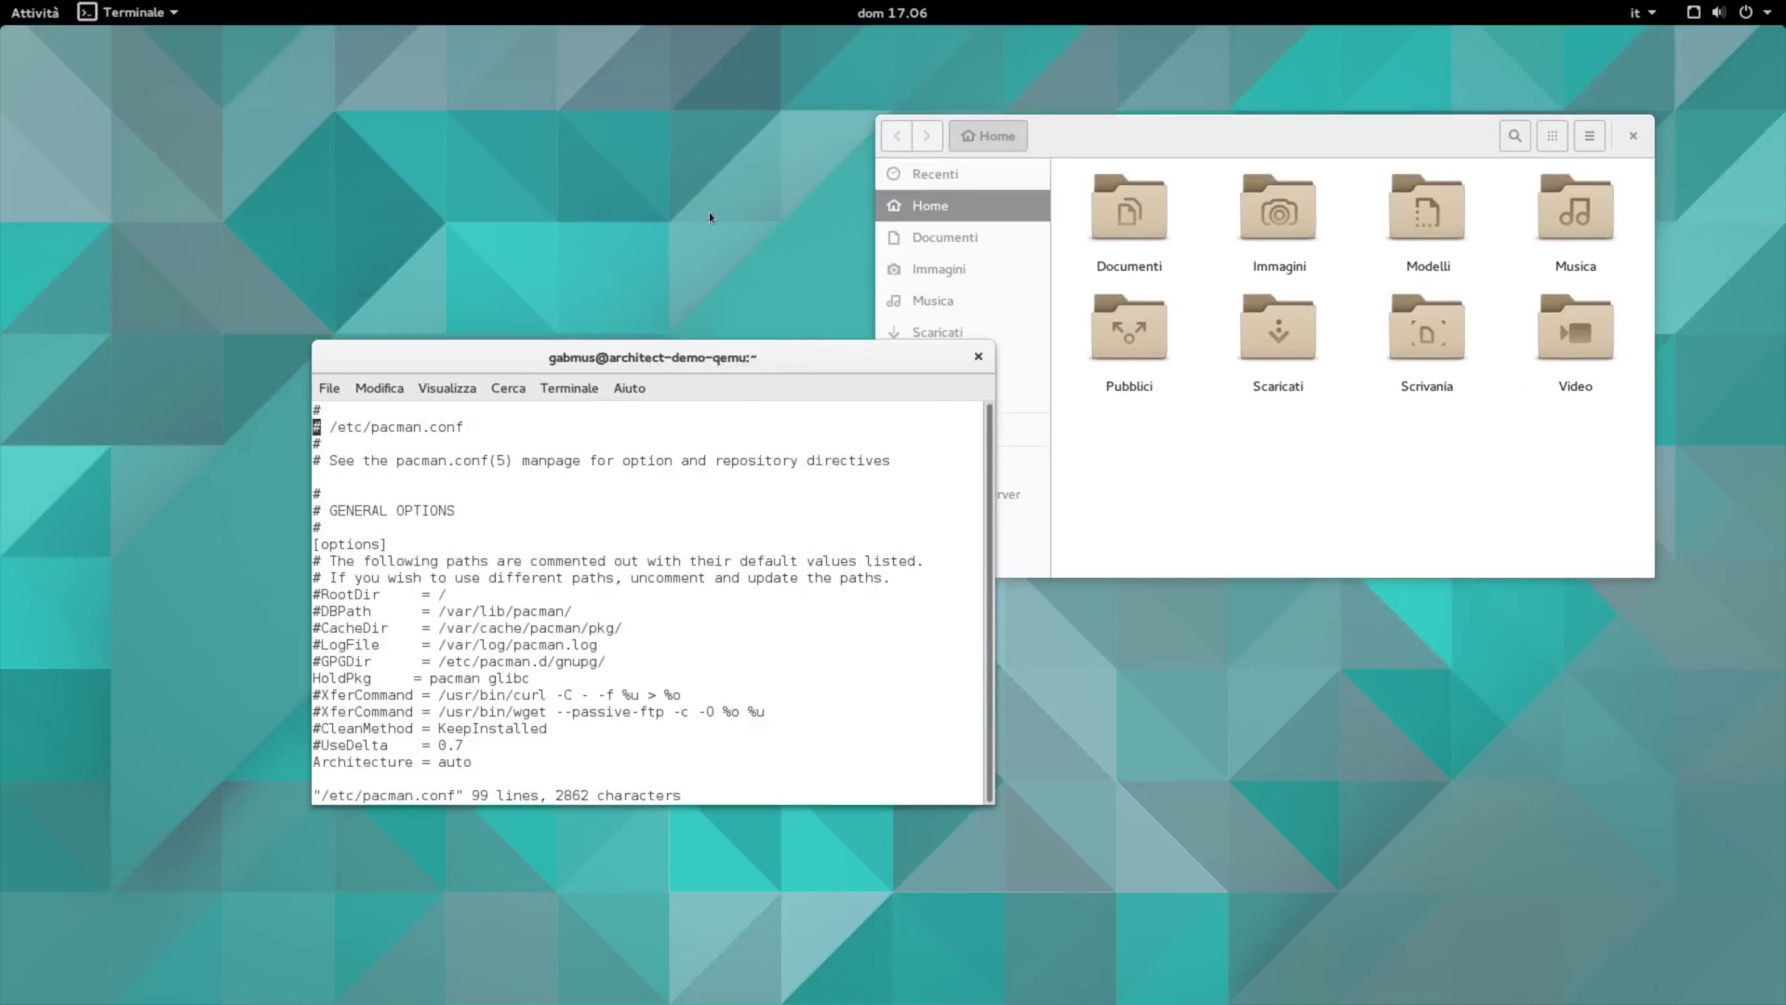
key(Page_Down)
key(Page_Down)
key(Page_Down)
key(Page_Down)
text(:q)
Step: Install gnome-tweak-tool with sudo pacman -Sy gnome-tweak-tool and launch Tweaks
key(Return)
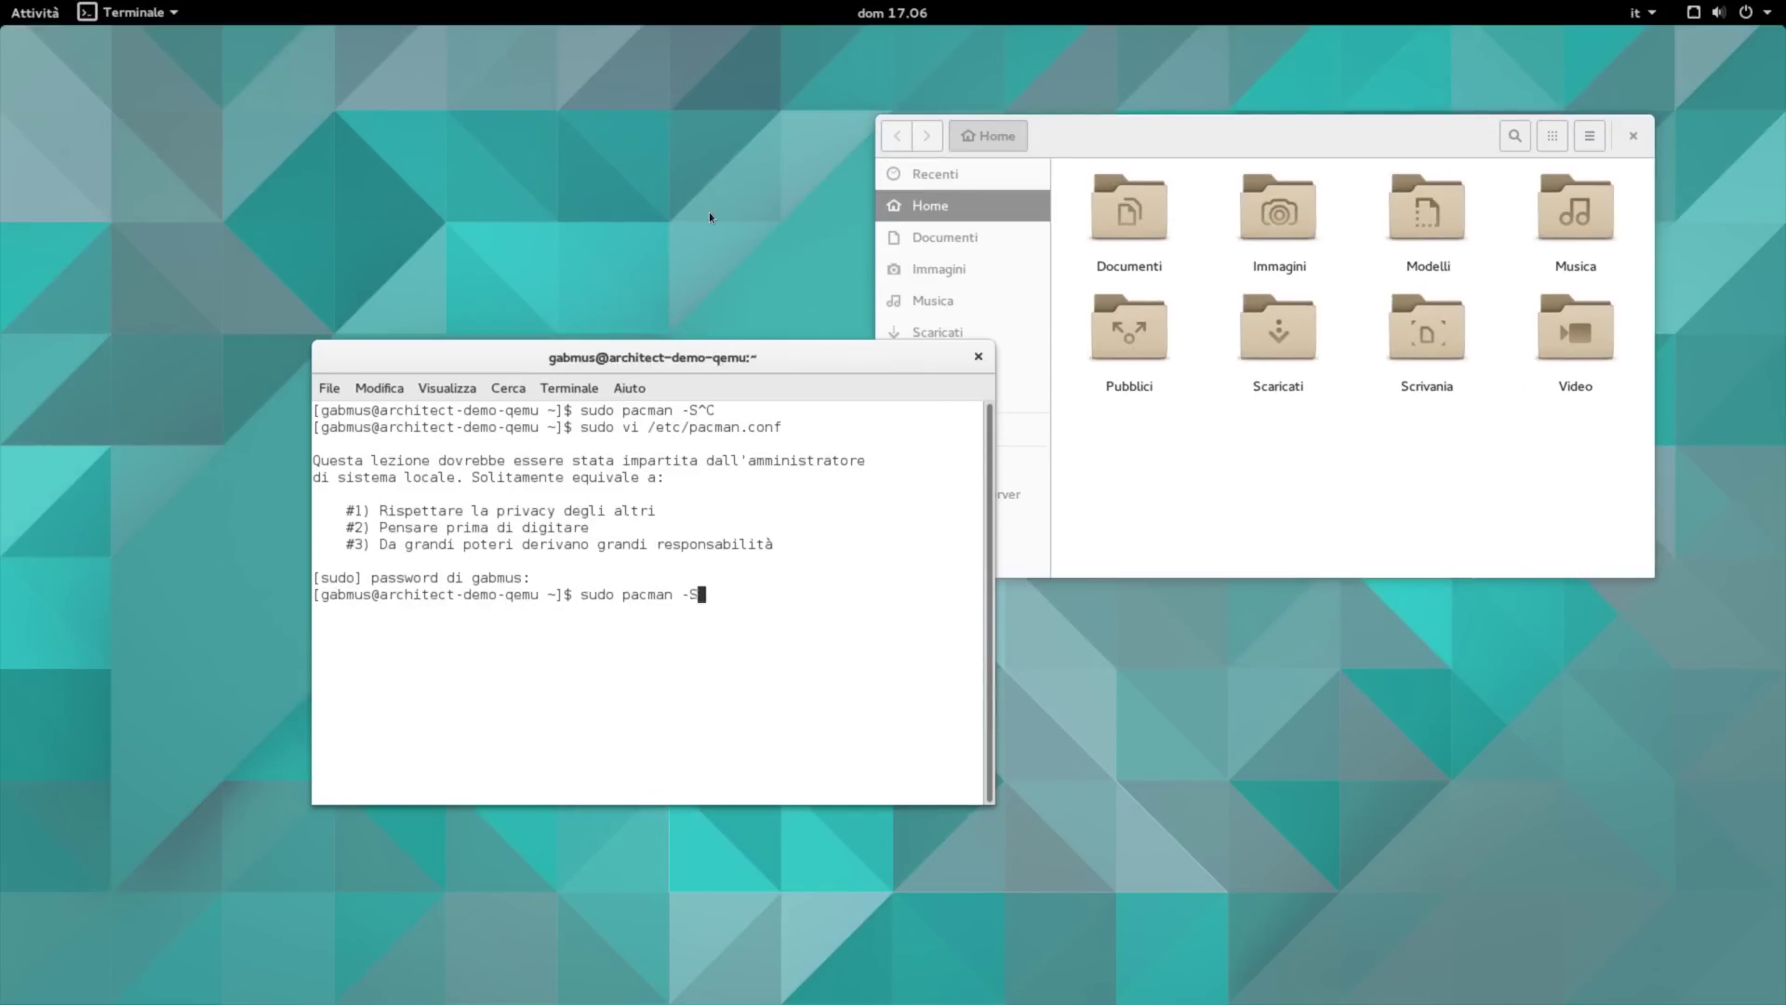
text(sudo pacman -Sy gnome-twea)
text(k-tool)
key(Return)
key(Return)
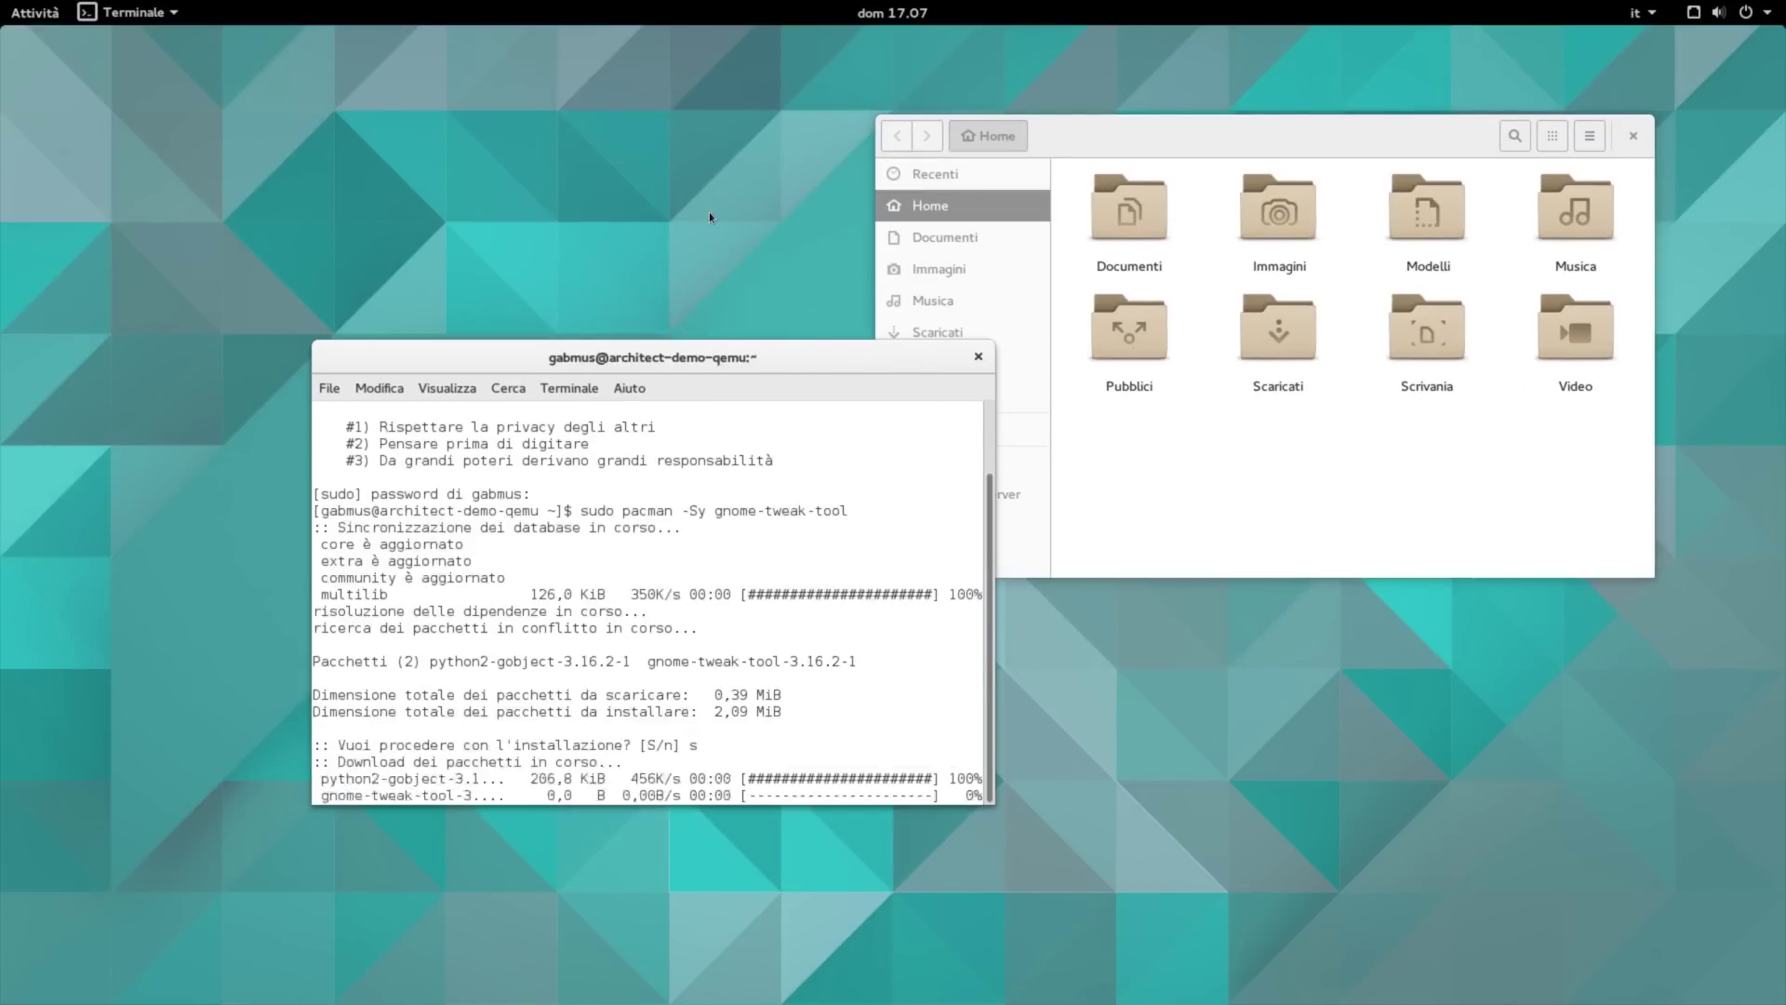
key(super)
text(gnome-twea)
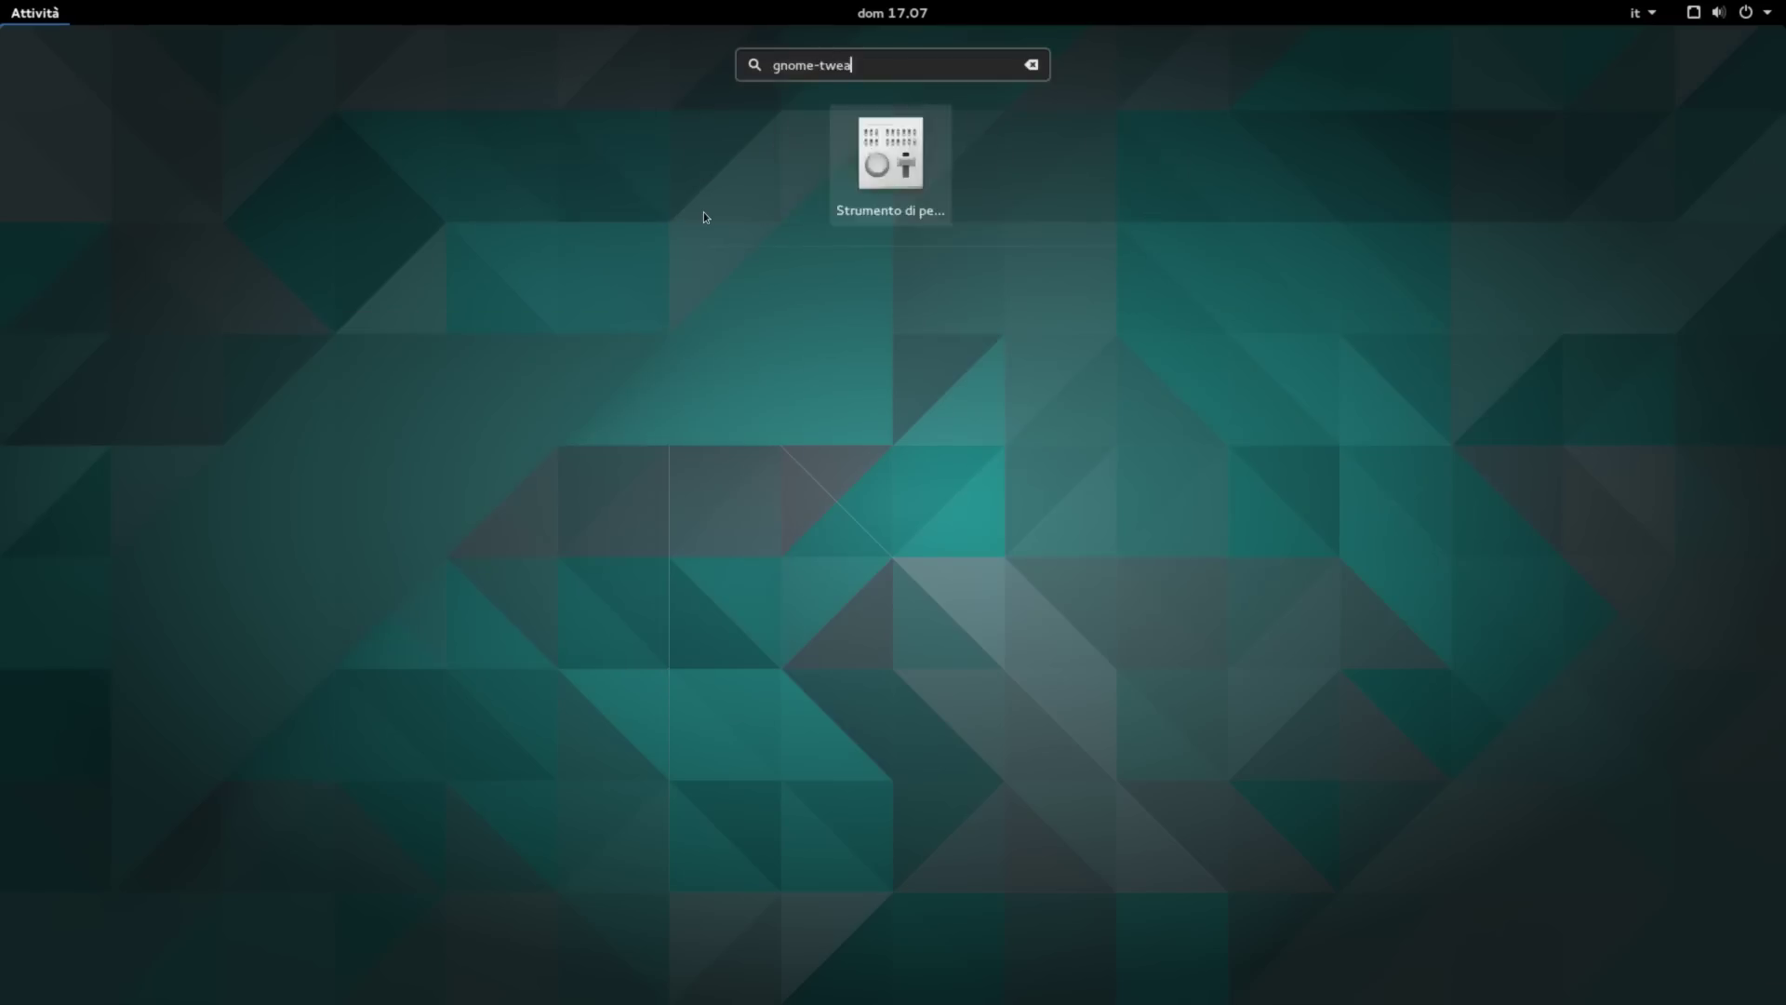
key(Return)
Step: Browse the Aspetto, Digitazione and Finestre tweaks, then clear the terminal
click(569, 346)
click(556, 430)
click(558, 507)
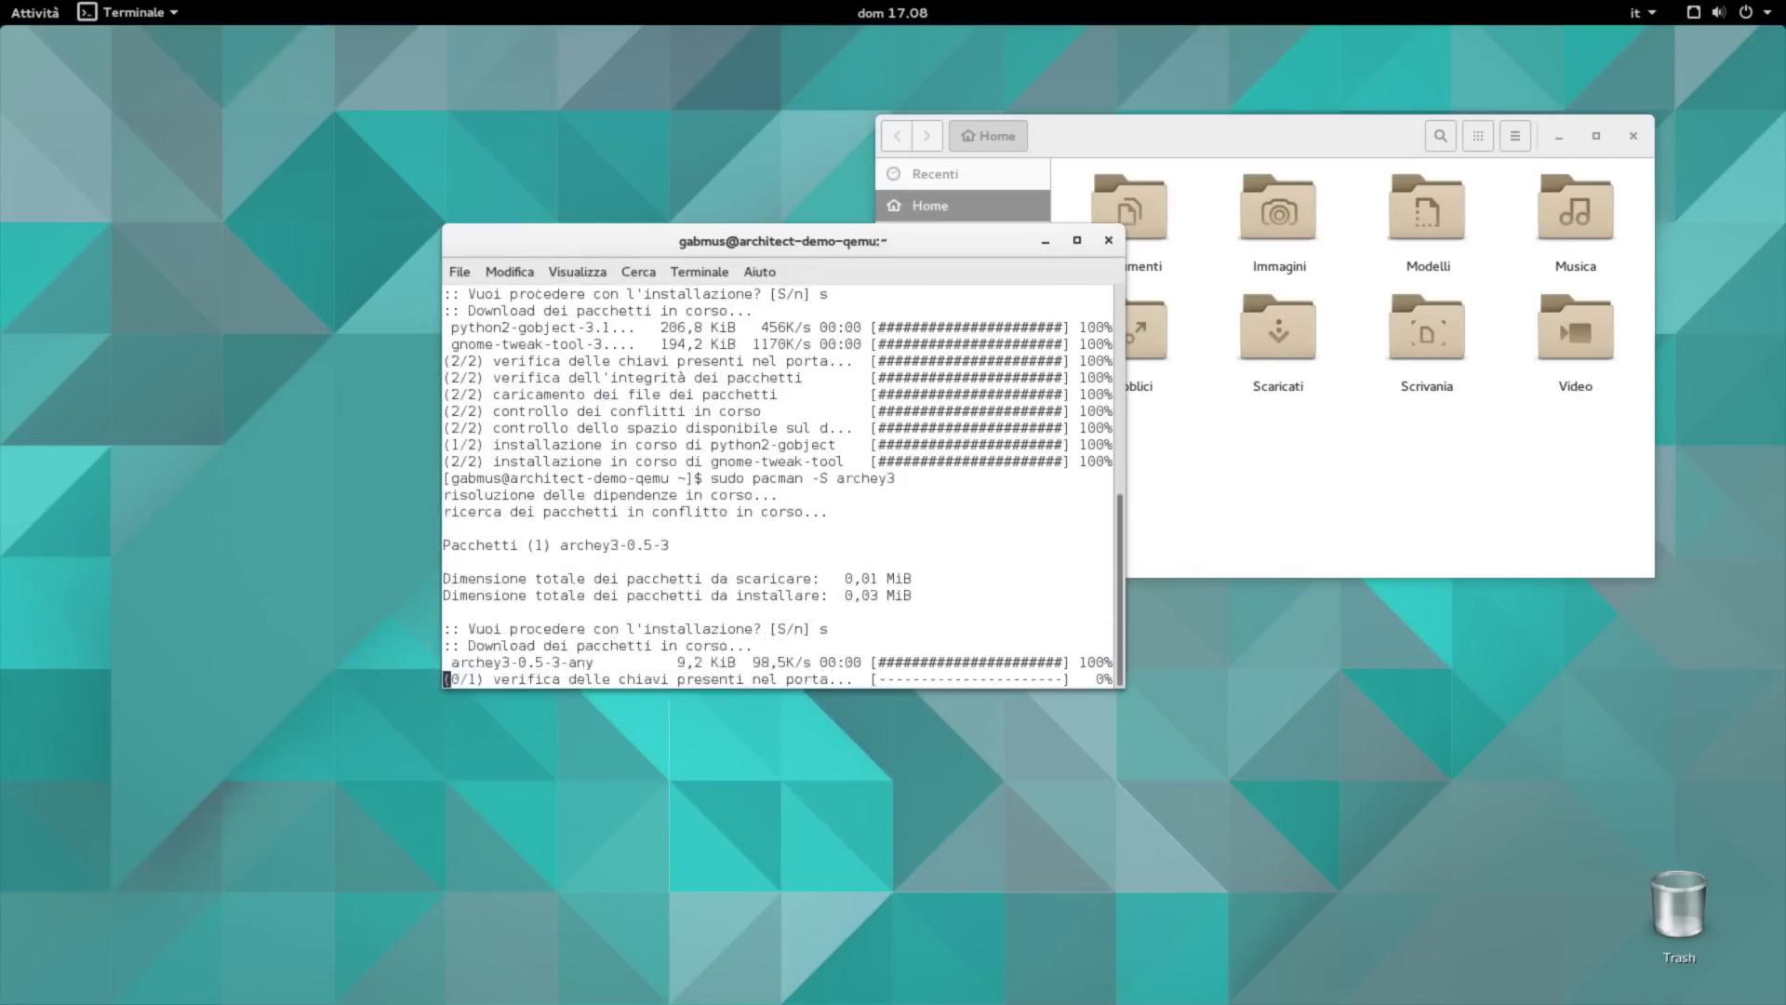
key(ctrl+l)
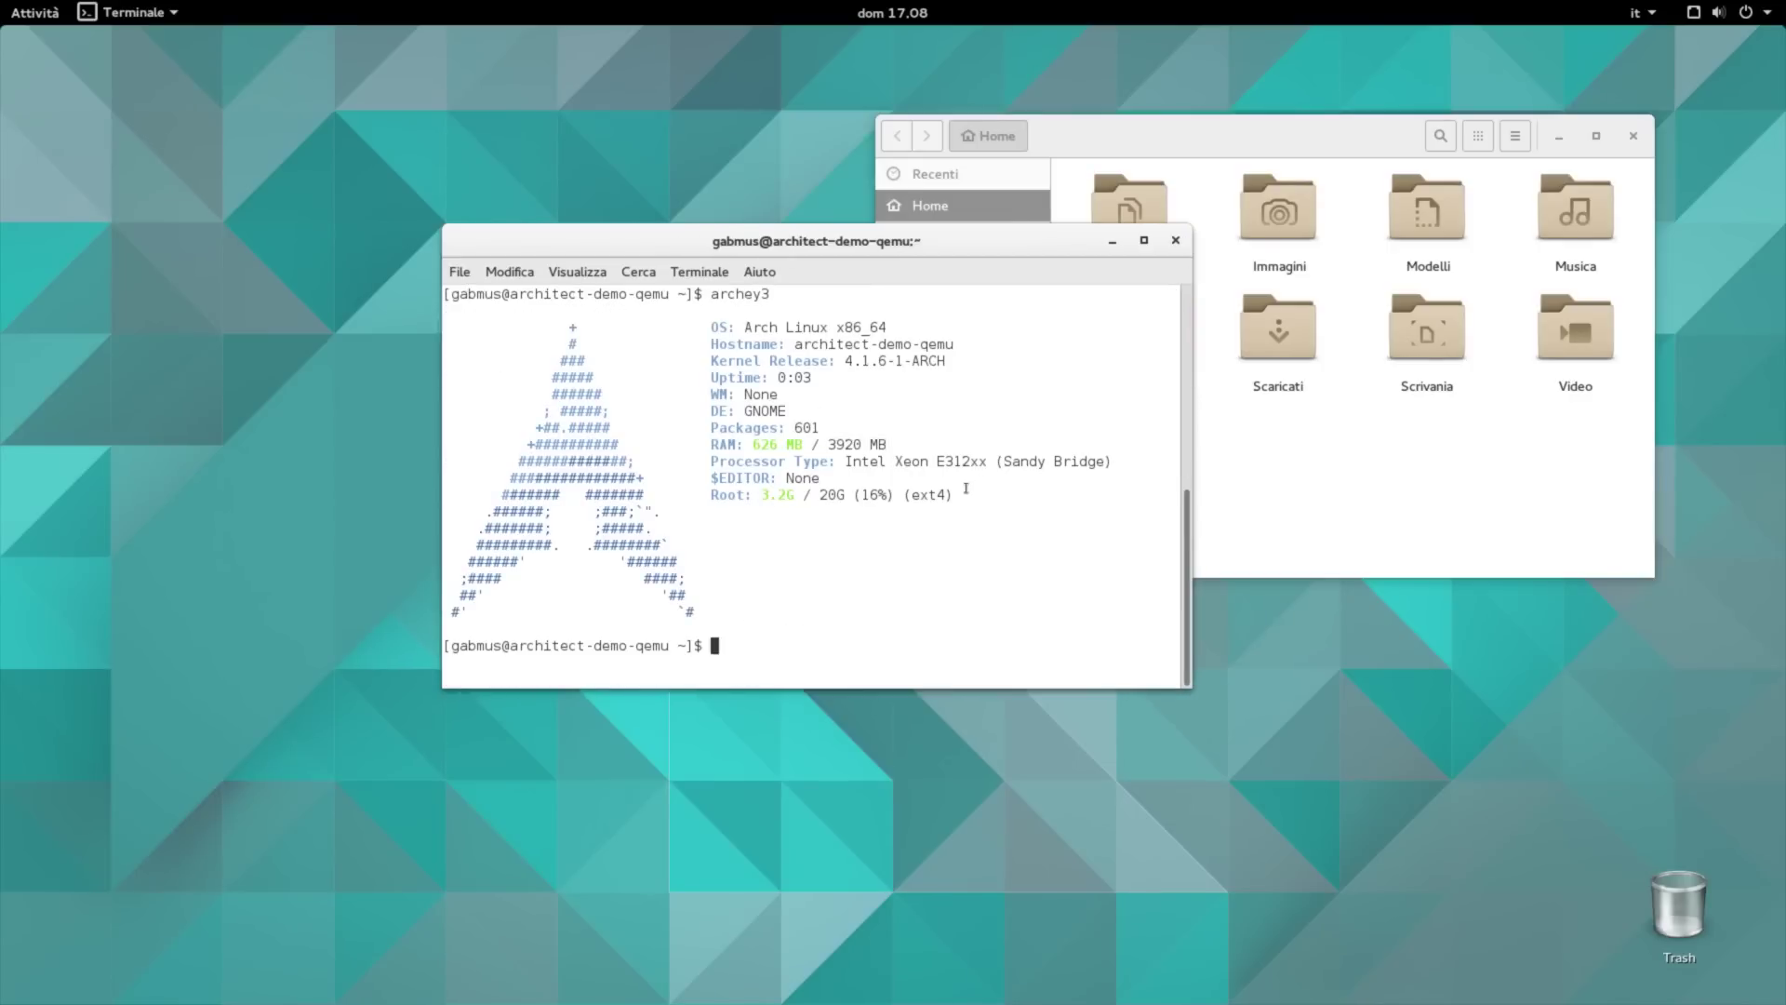